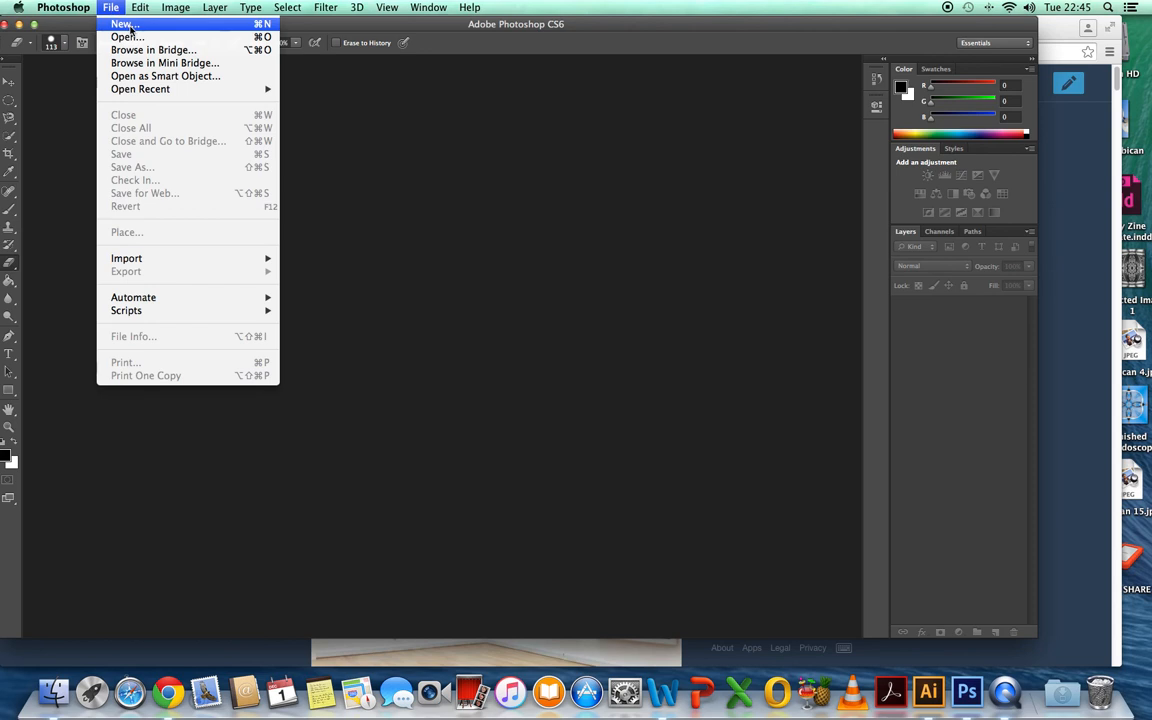
- Create a new document 1200 pixels wide and 1200 pixels high
left_click(130, 27)
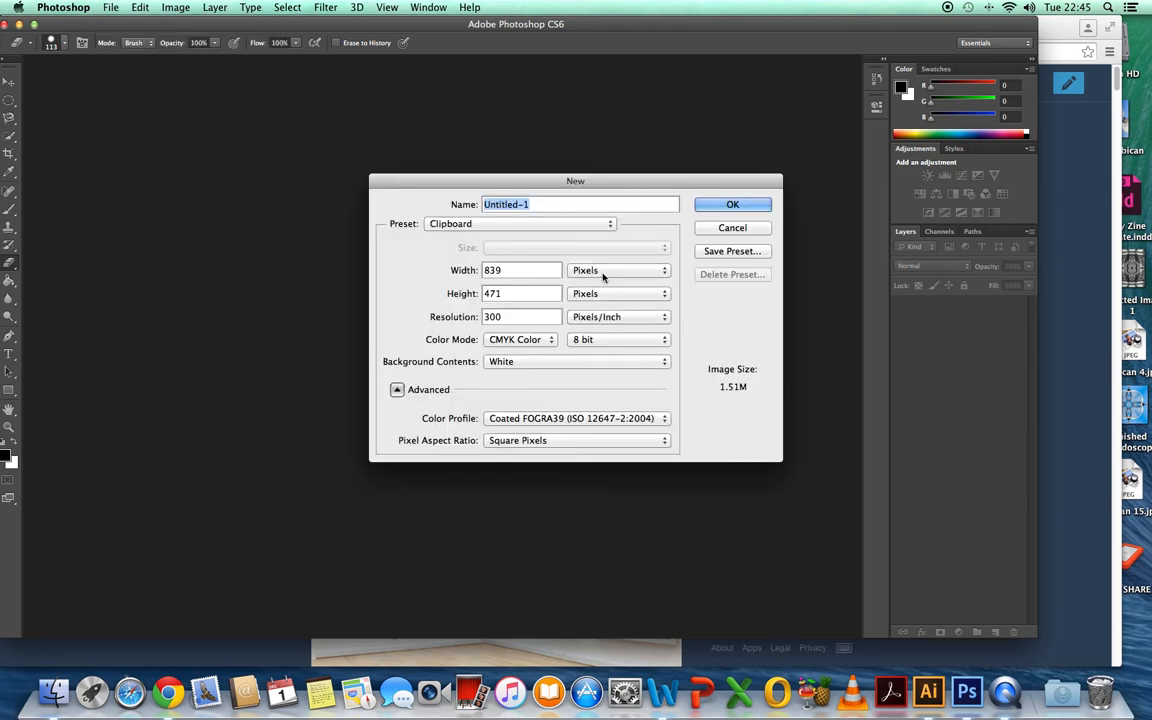
left_click(510, 270)
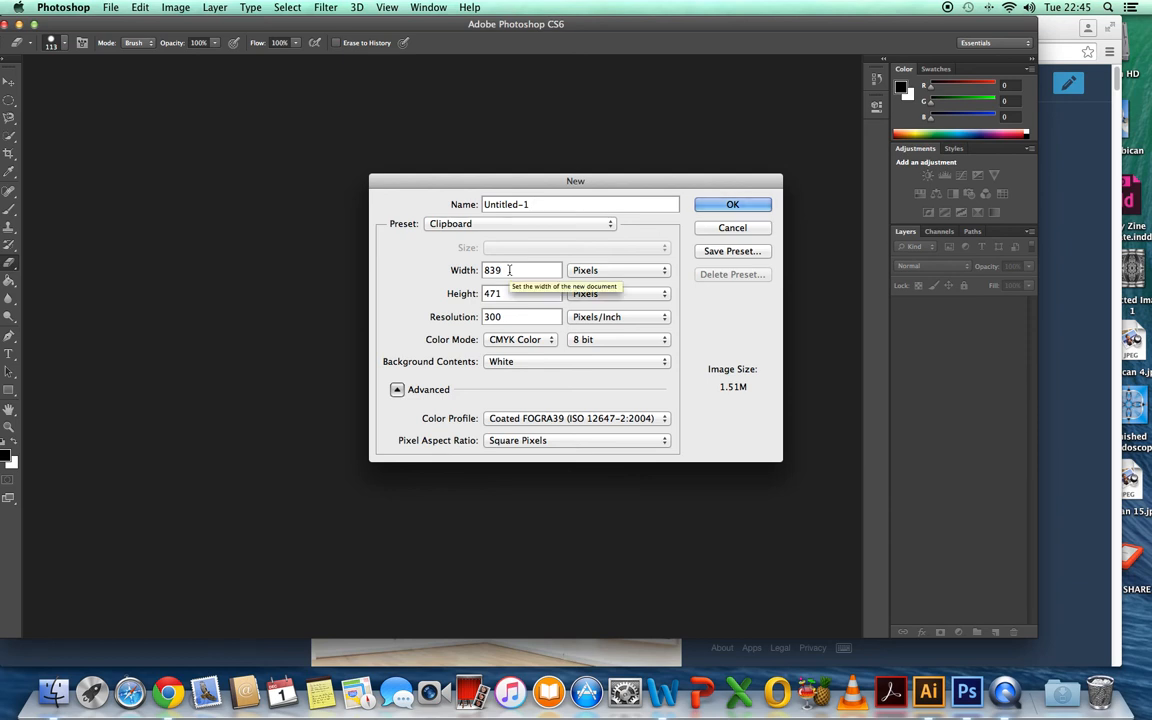
key("BackSpace")
key("BackSpace")
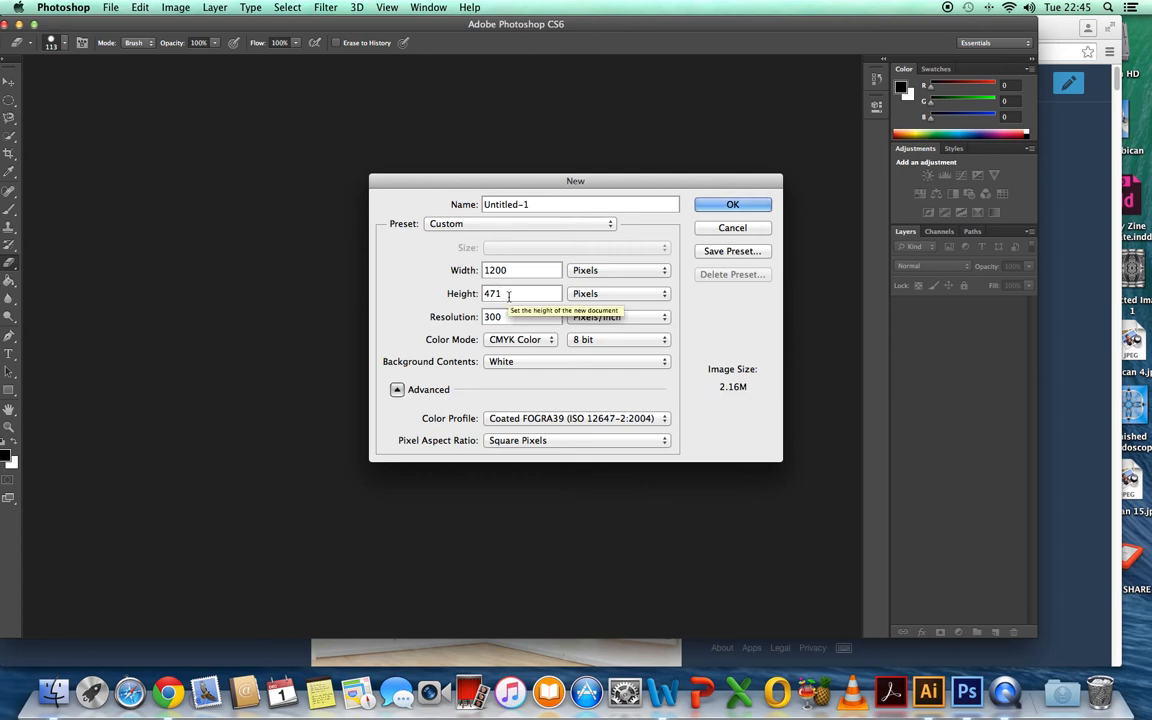
key("BackSpace")
key("BackSpace")
key("BackSpace")
type("1200")
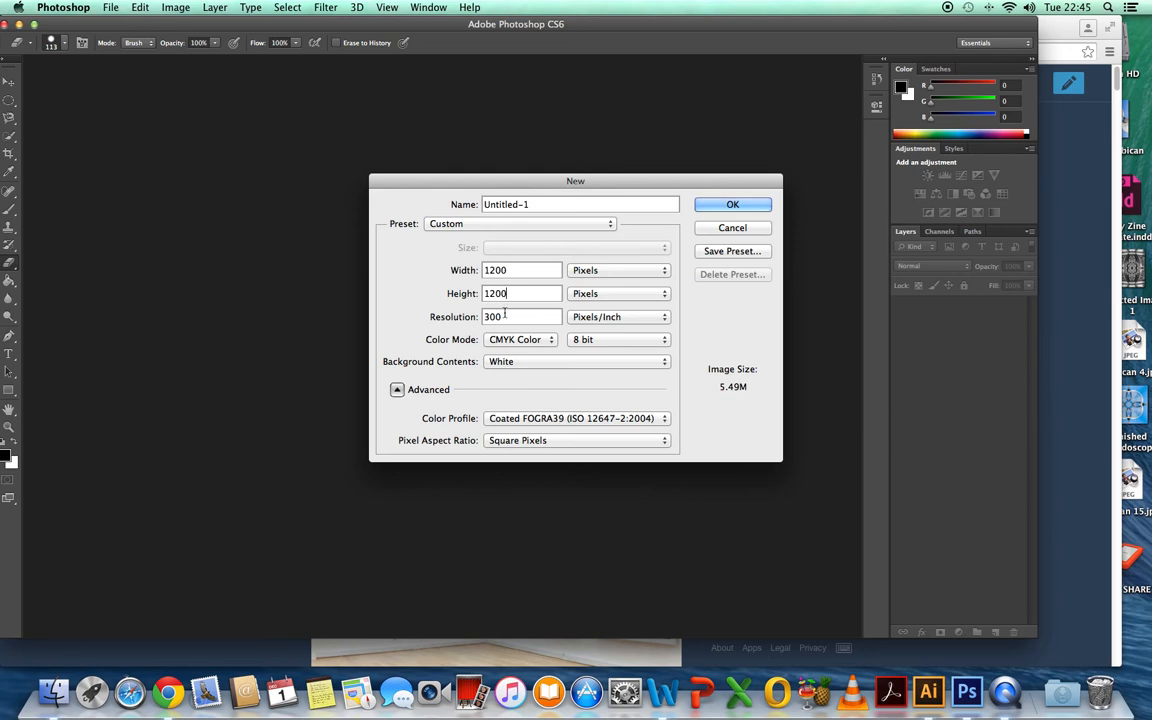
left_click(743, 206)
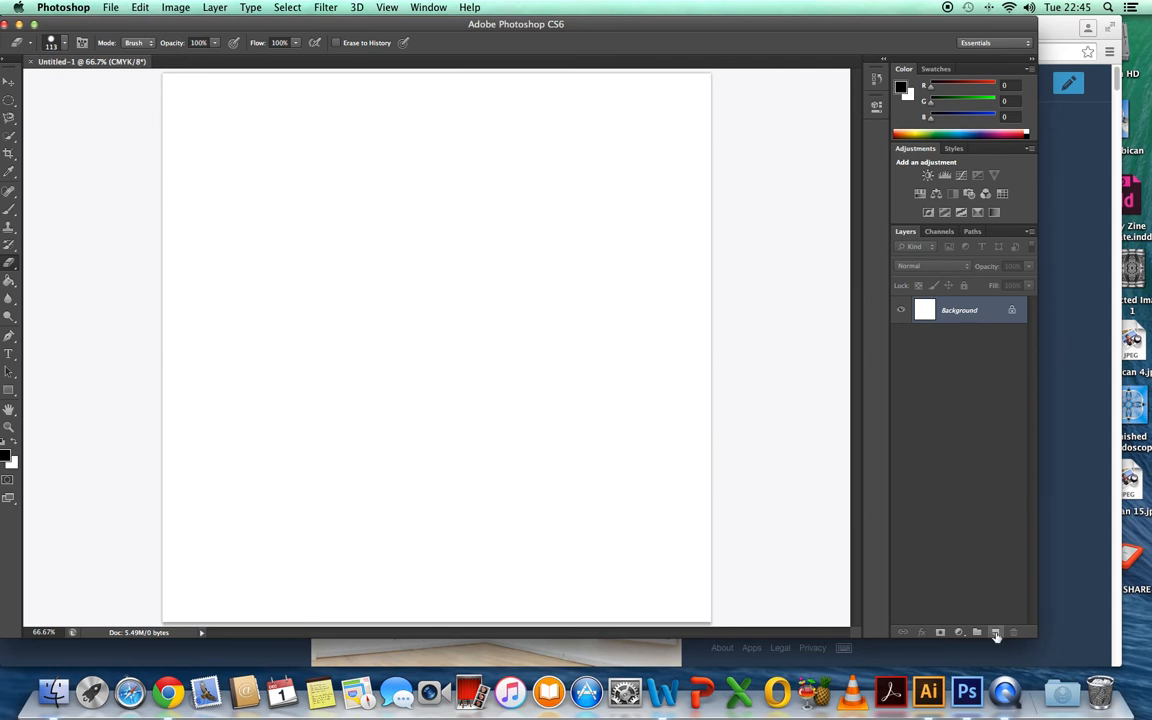
- Add a new layer and place a circular selection left of the canvas centre with the Elliptical Marquee
left_click(996, 633)
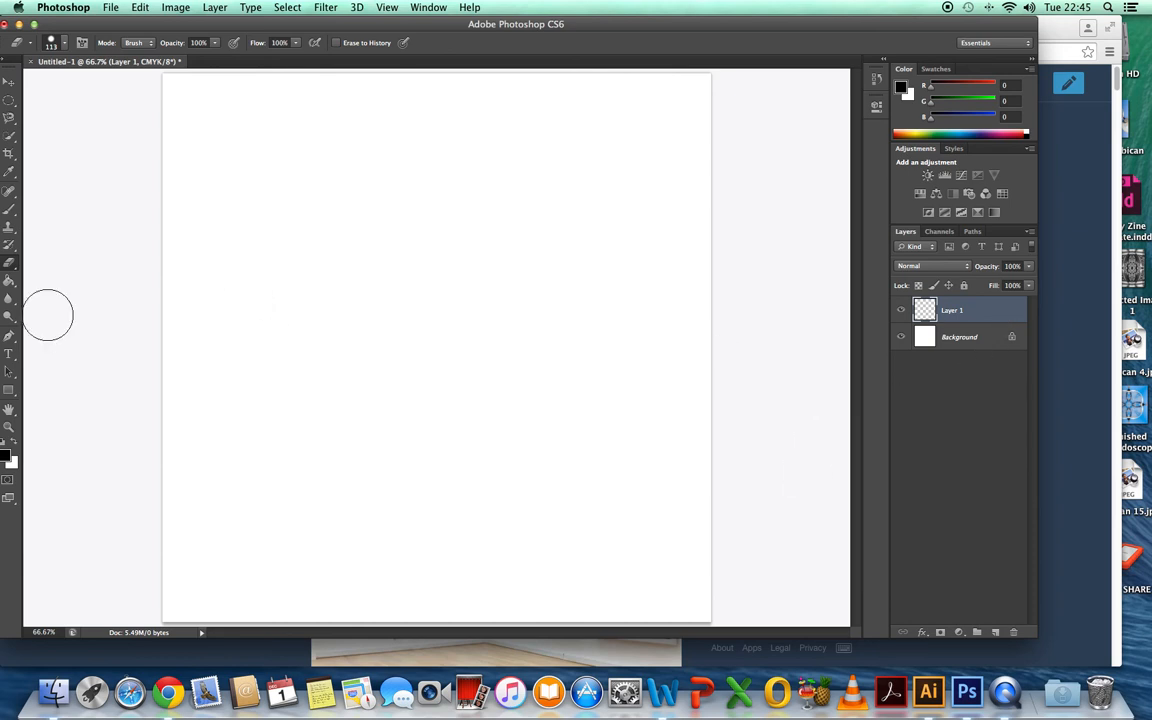
left_click(9, 102)
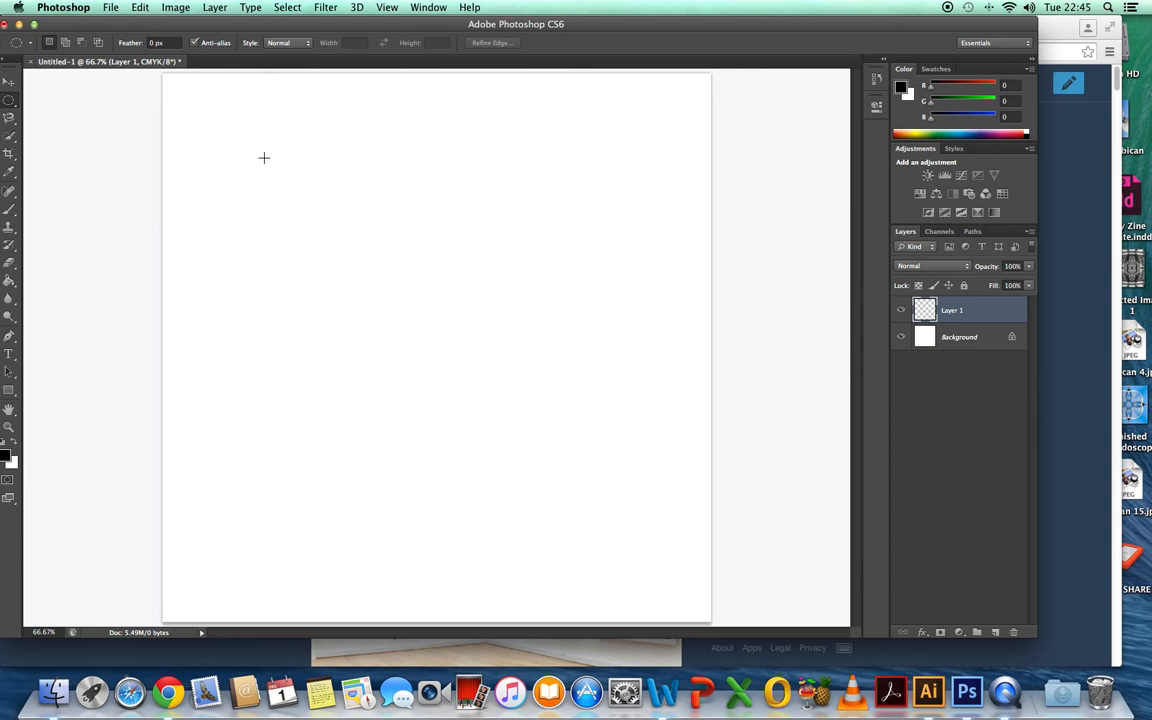
left_click_drag(268, 174, 345, 237)
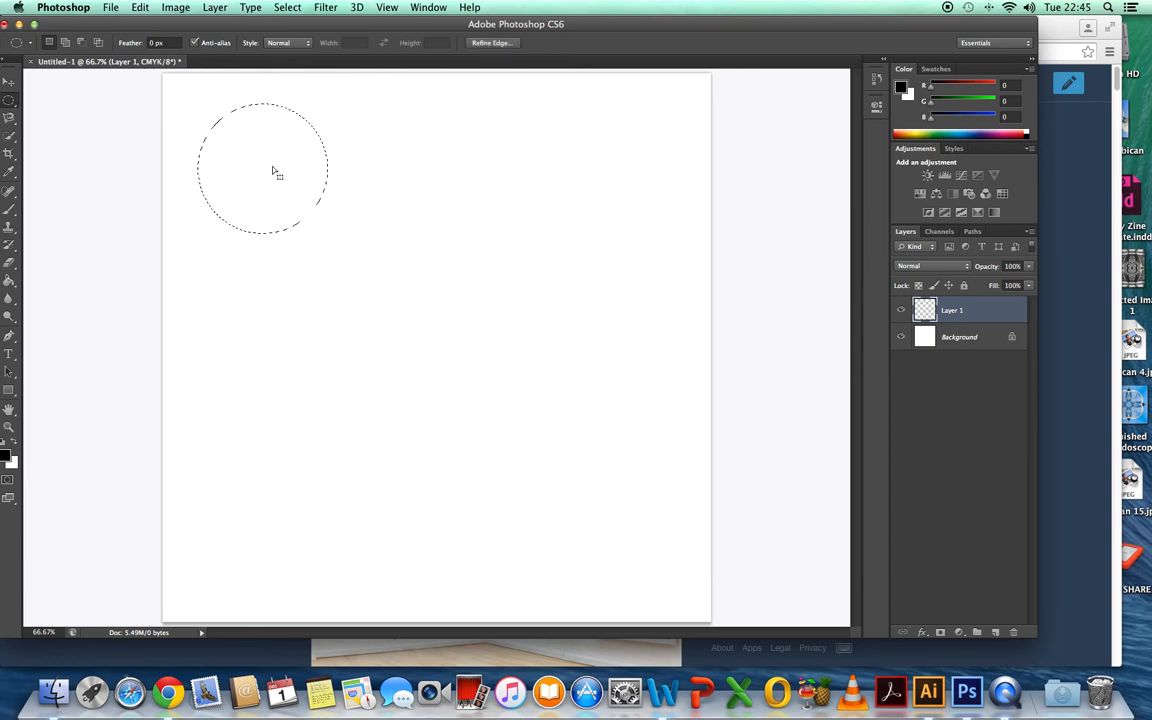
left_click_drag(244, 174, 297, 352)
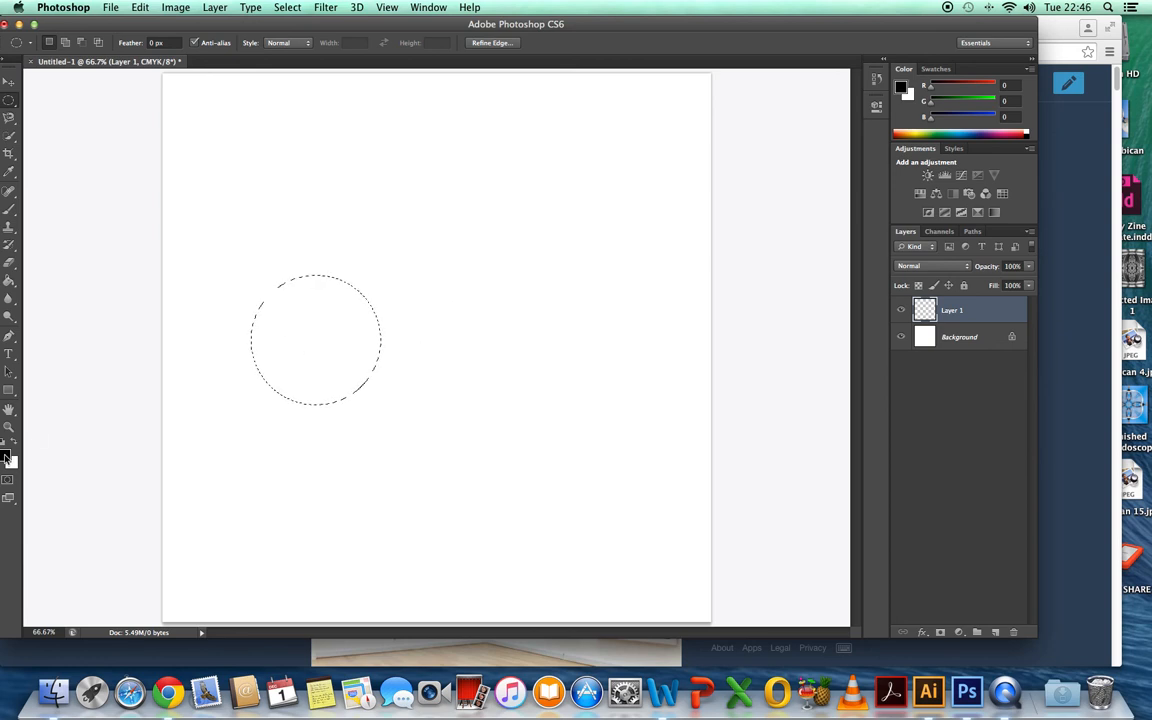
- Fill the circular selection with red #f20909 using the Paint Bucket, and deselect it
left_click(7, 456)
left_click(561, 225)
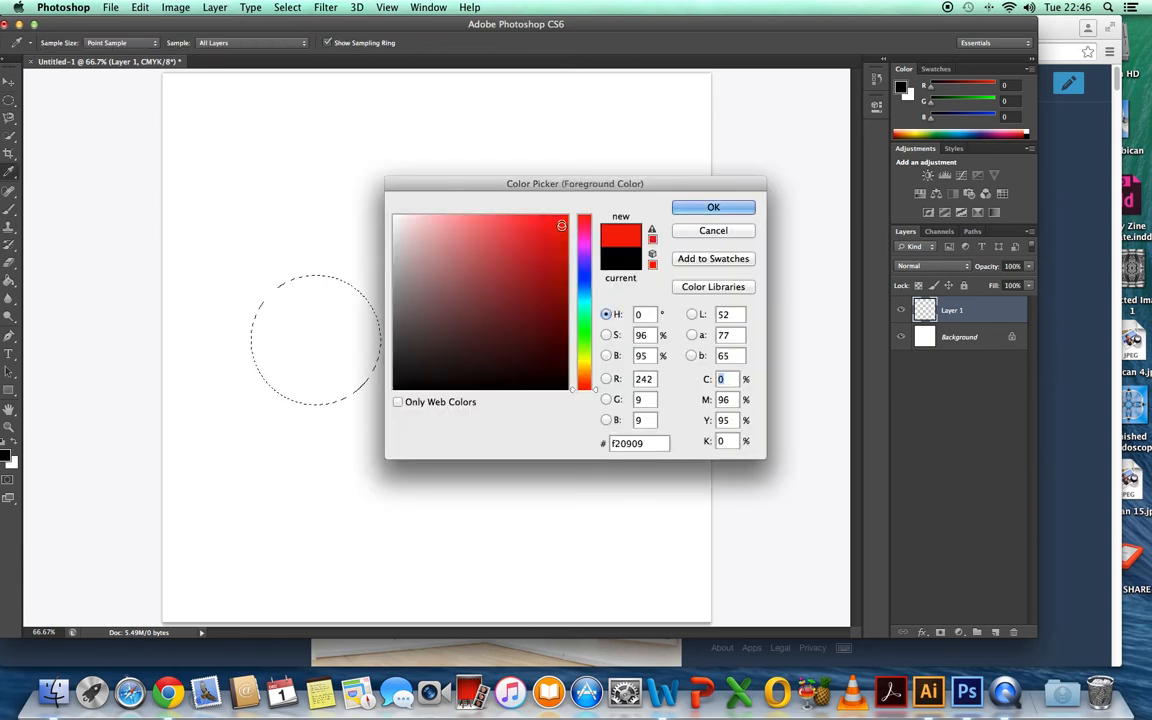
left_click(713, 208)
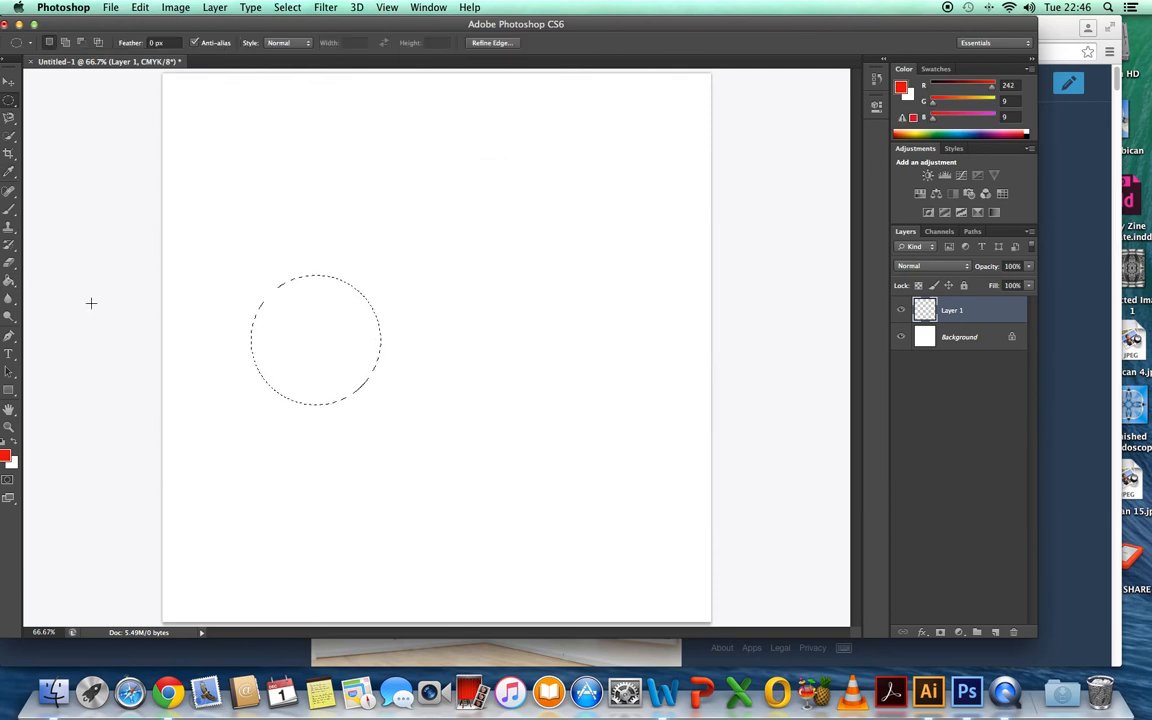
left_click(16, 288)
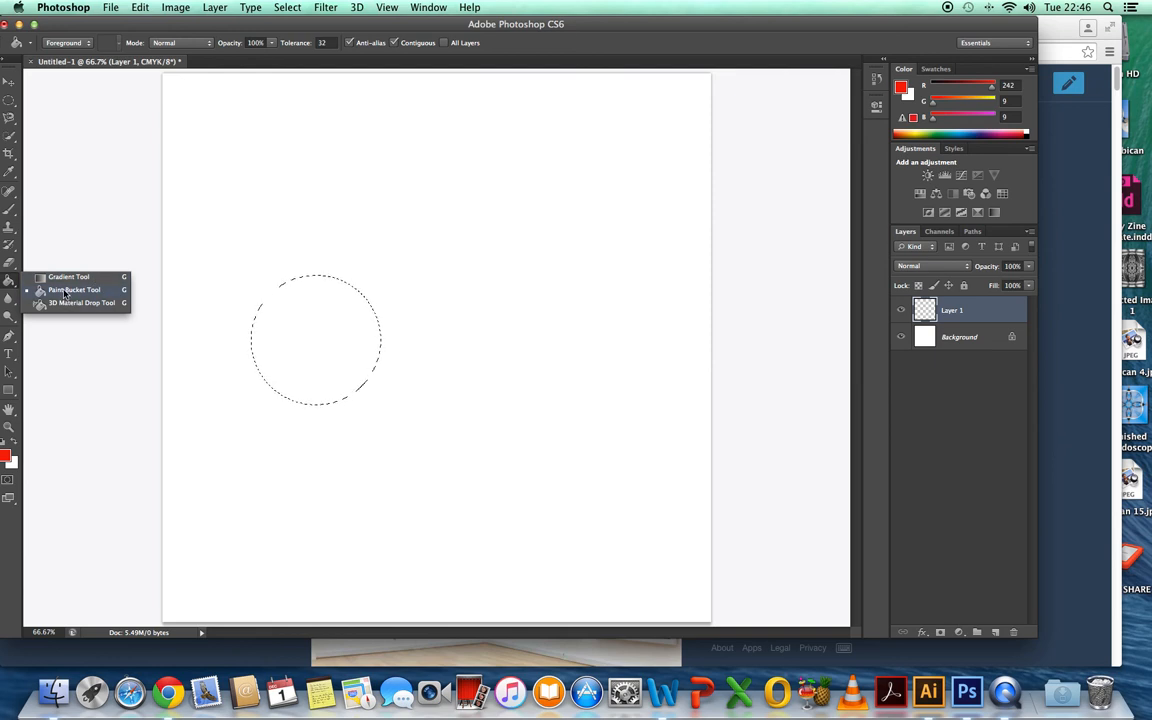
left_click(65, 290)
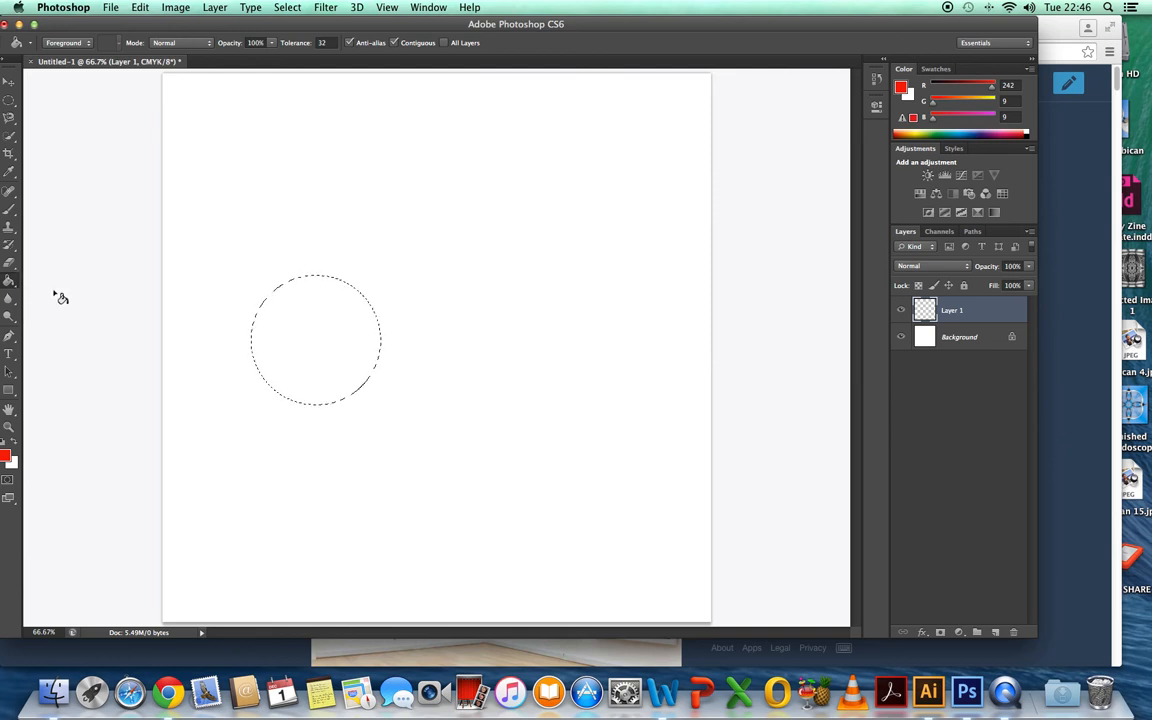
left_click(315, 326)
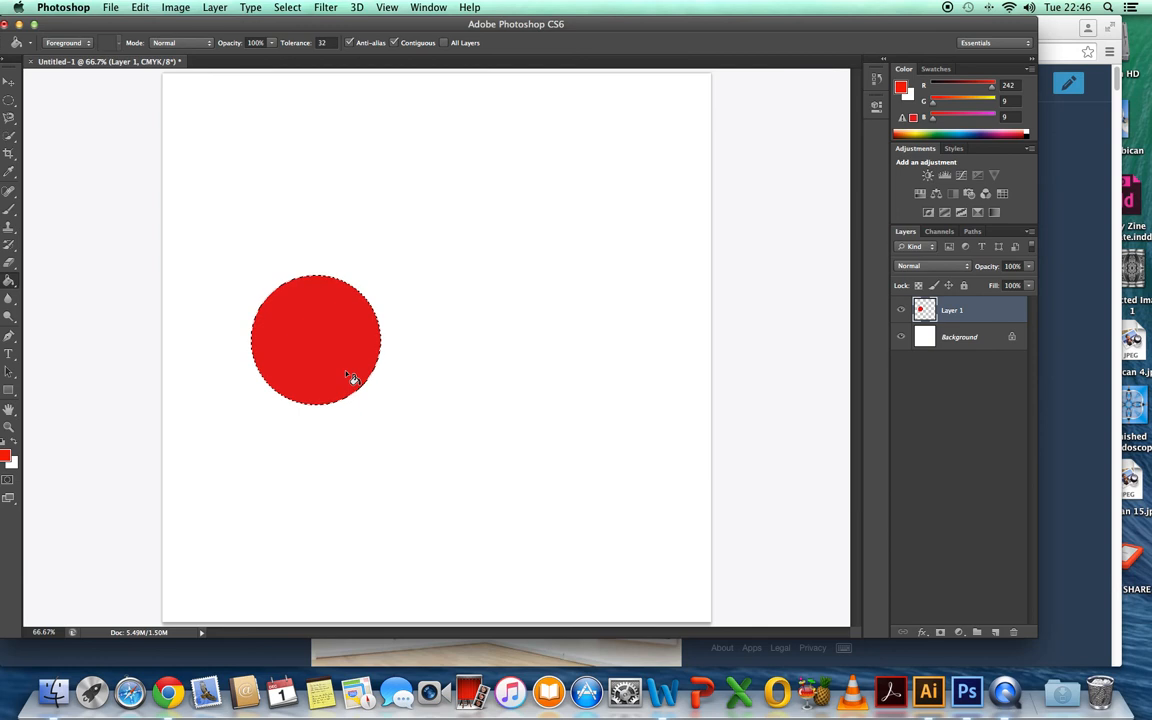
key("super+d")
- Select a tall, narrow vertical strip crossing the right part of the red circle with the Rectangular Marquee
left_click(9, 100)
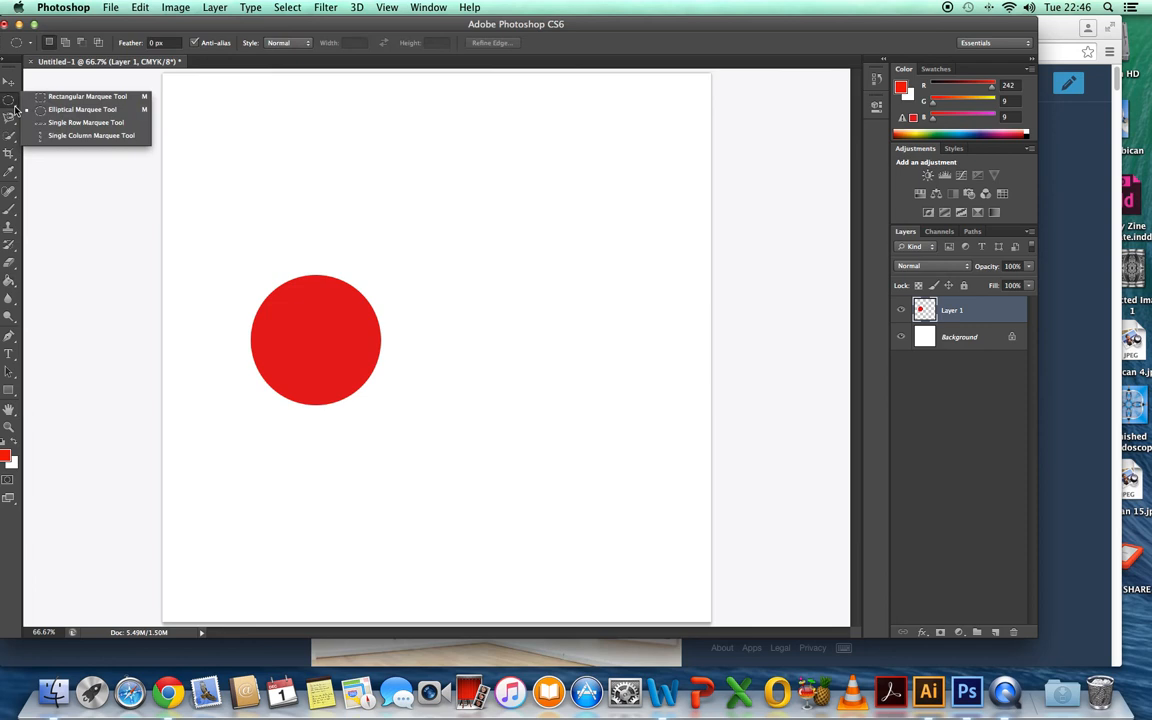
left_click(71, 98)
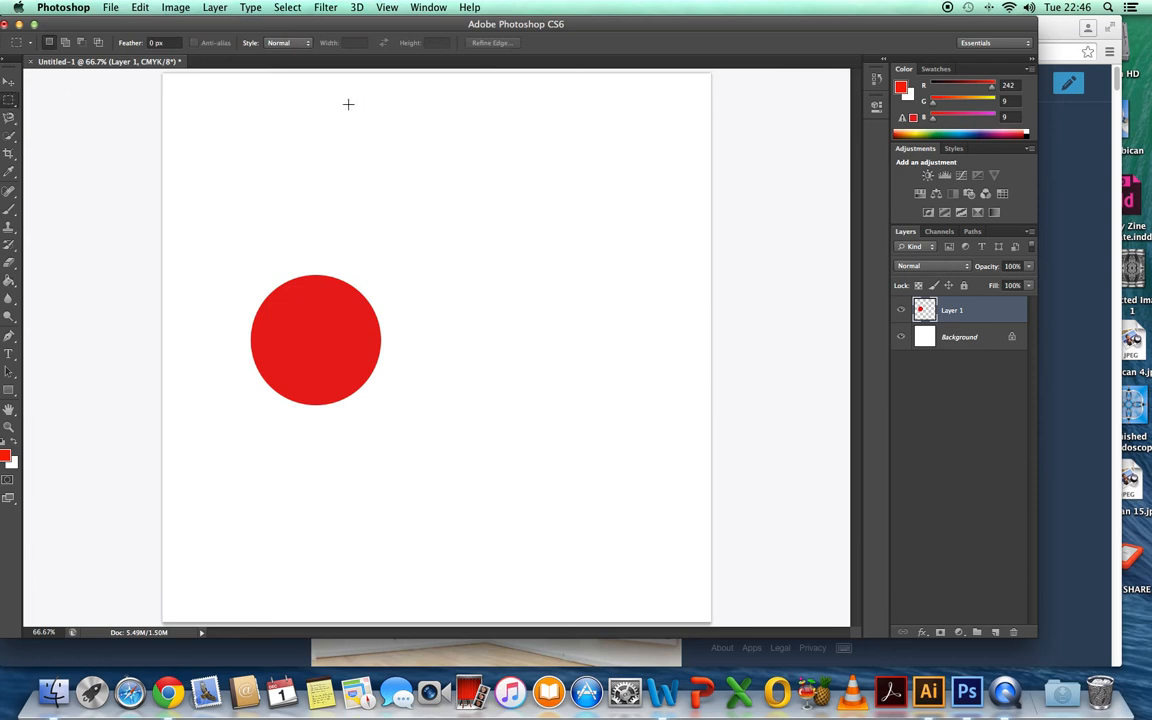
left_click_drag(359, 134, 370, 607)
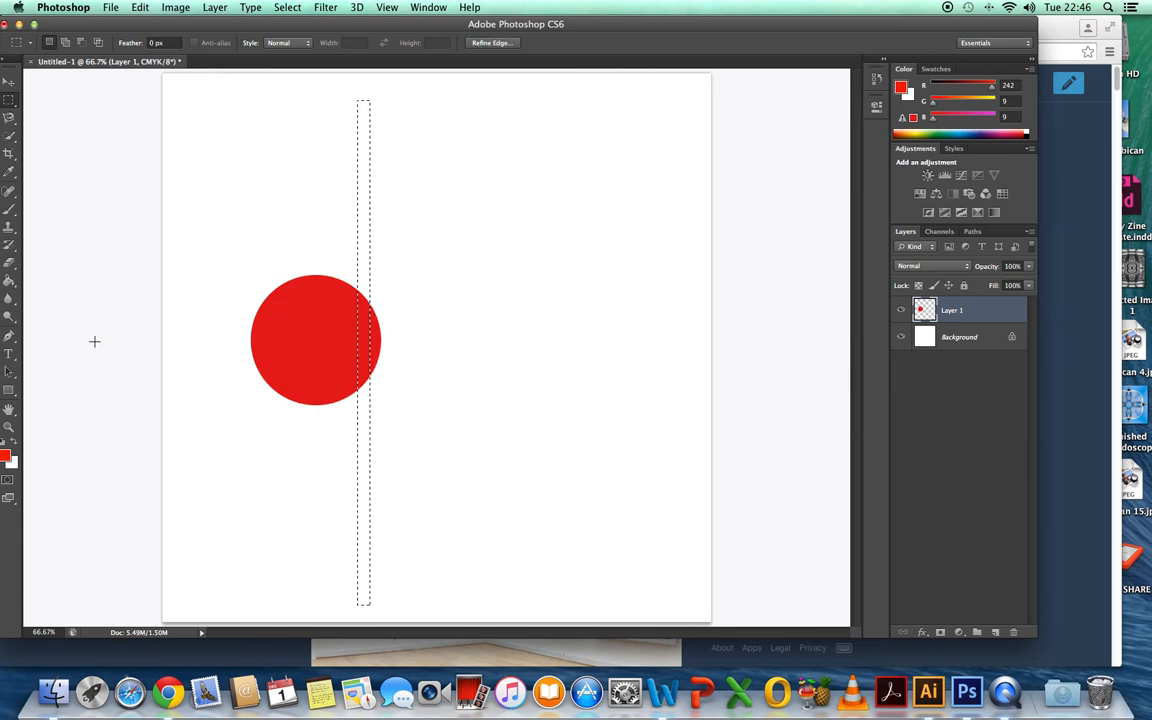
- Set the foreground colour to teal #18c3c1
left_click(6, 456)
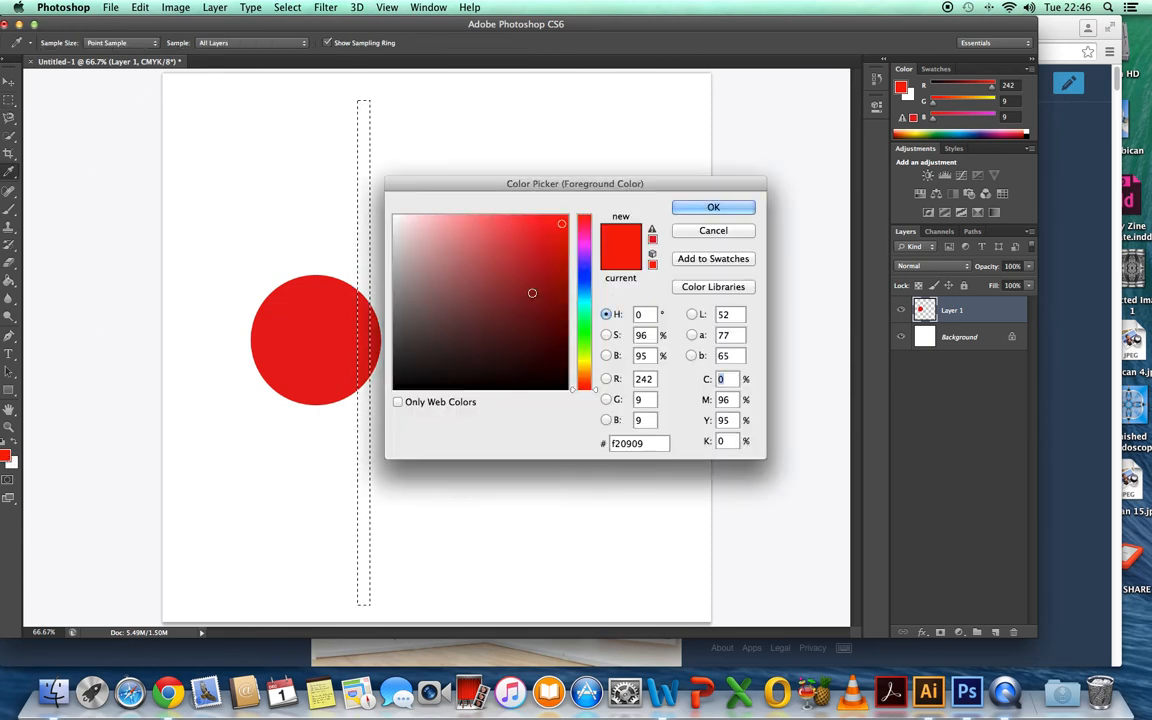
left_click(585, 304)
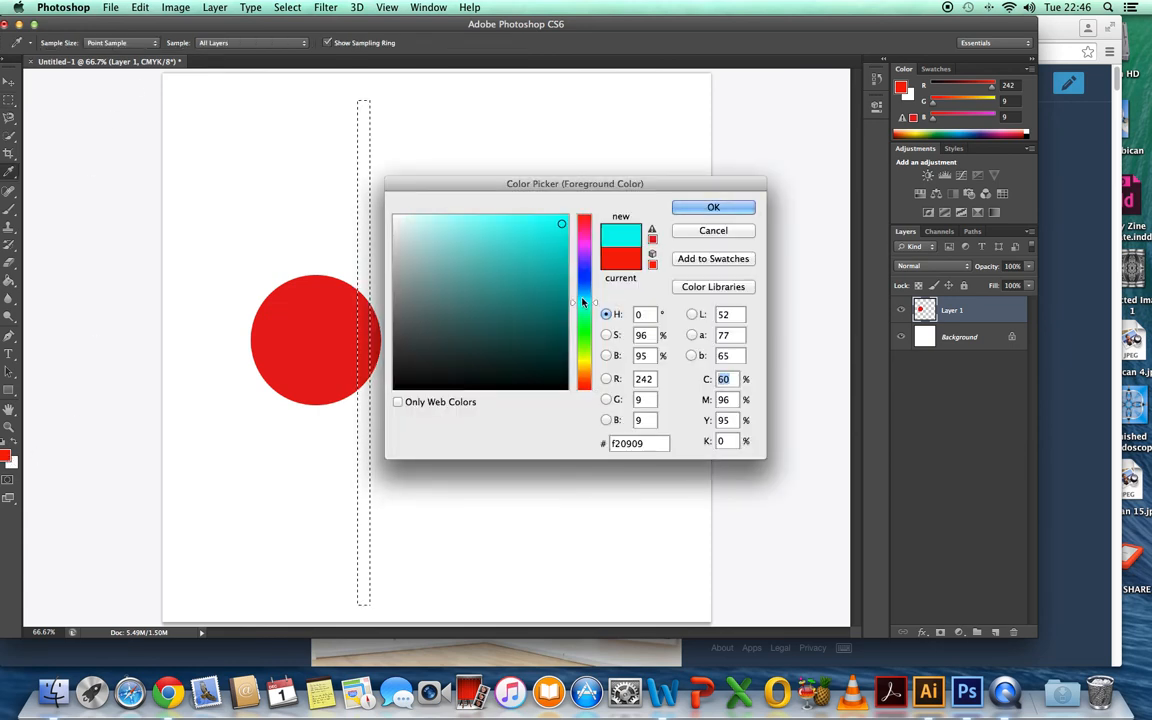
left_click(546, 259)
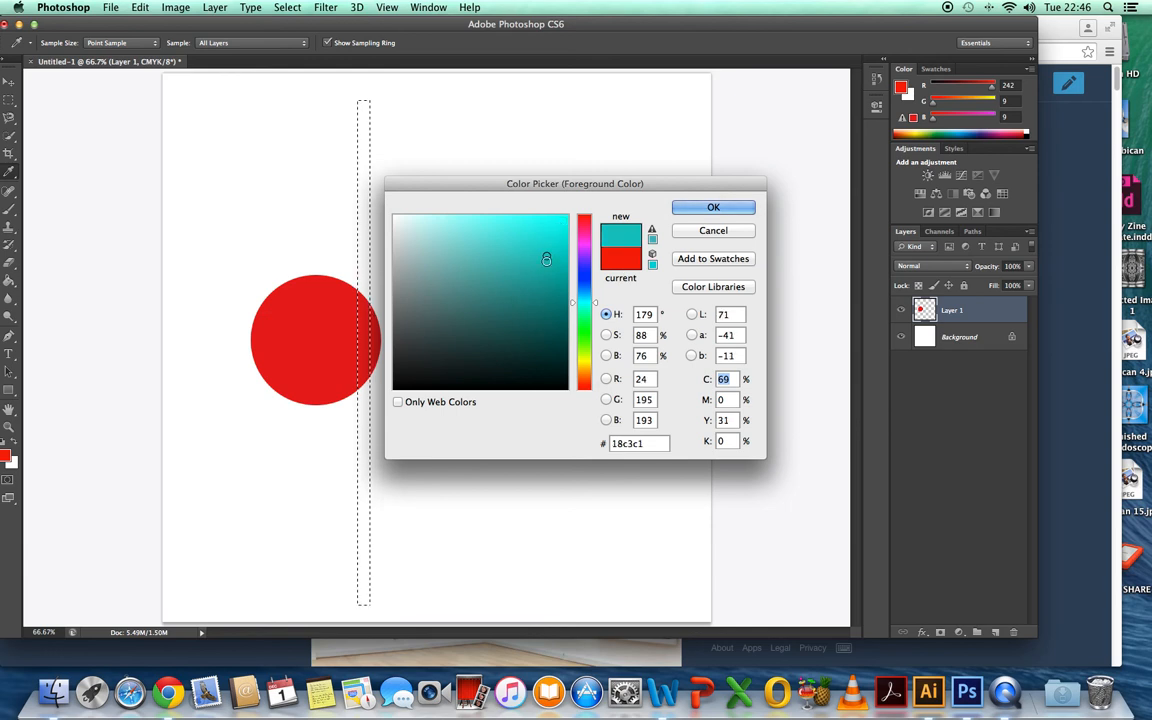
left_click(686, 211)
key("m")
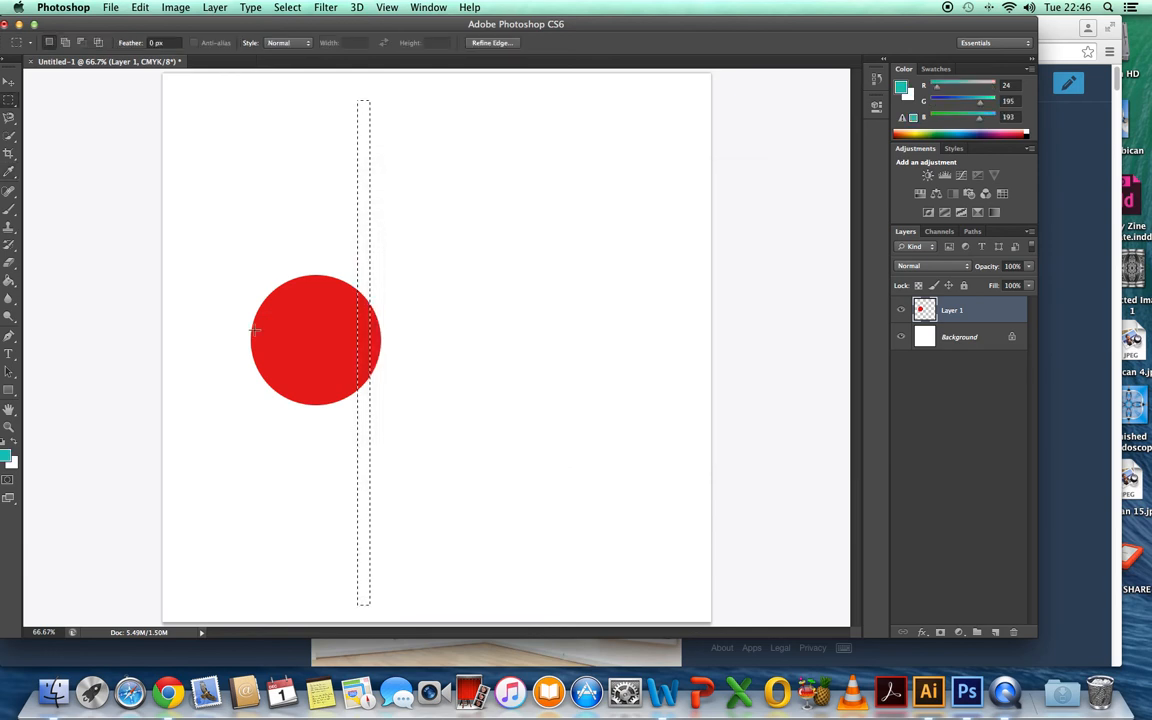
- Fill the whole vertical strip with teal, including the part overlapping the circle, and deselect it
left_click(9, 280)
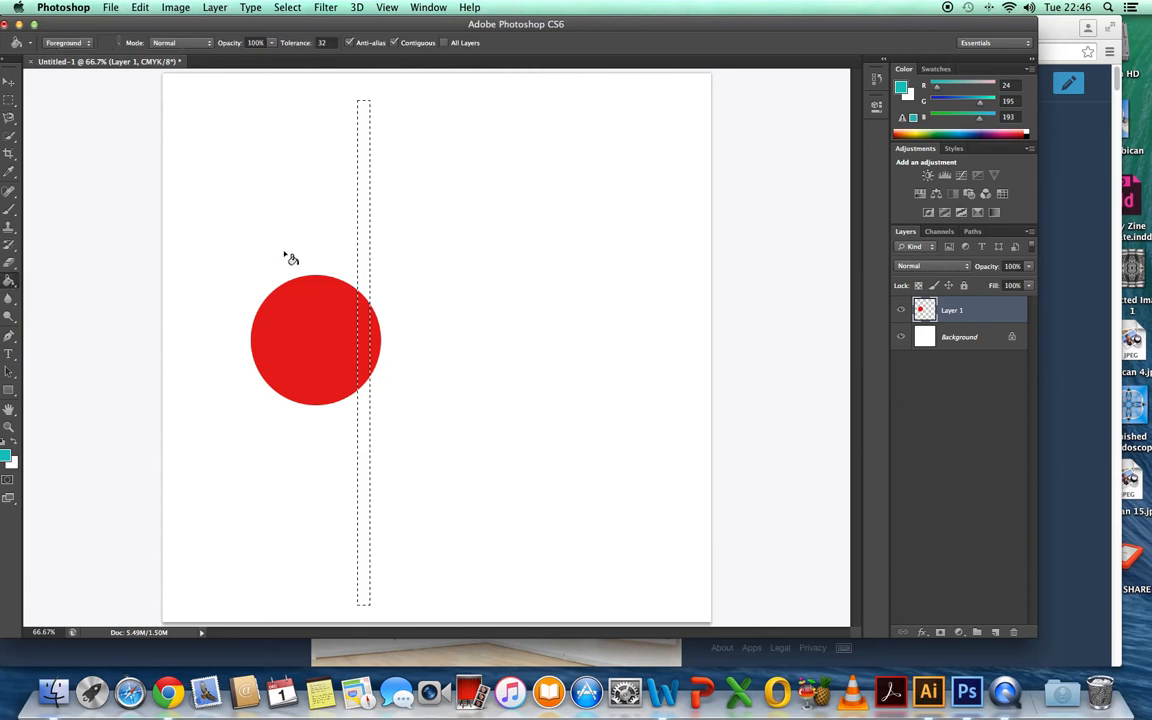
left_click(370, 253)
left_click(368, 411)
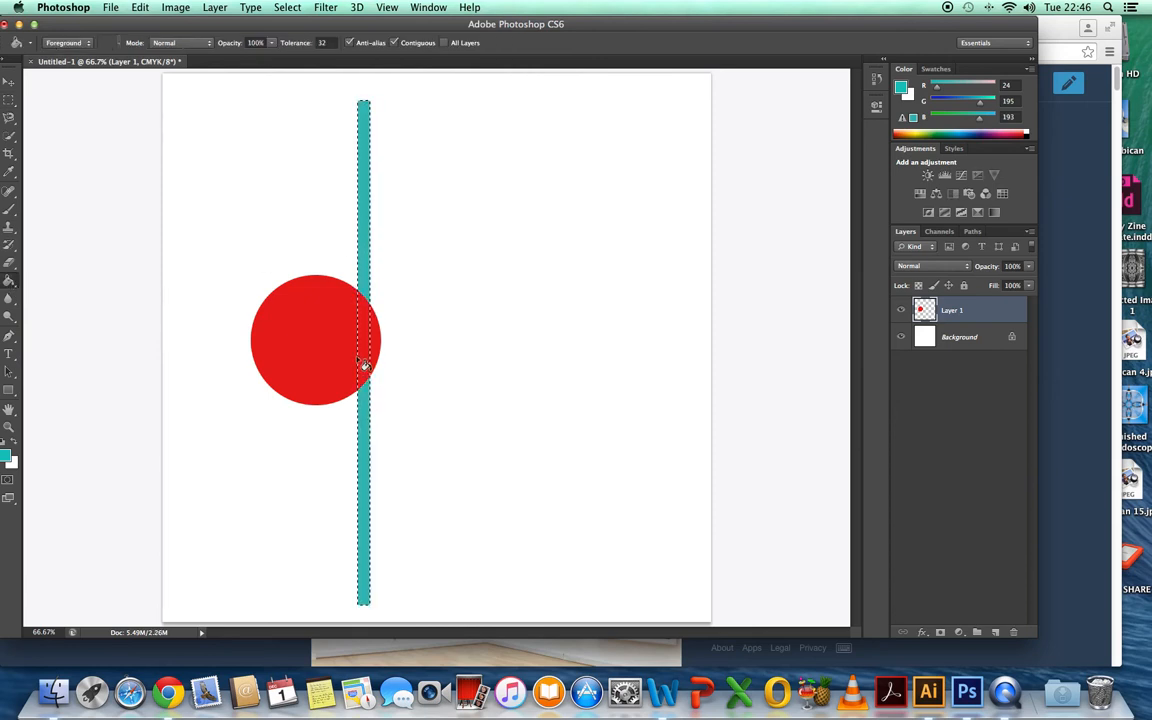
left_click(364, 362)
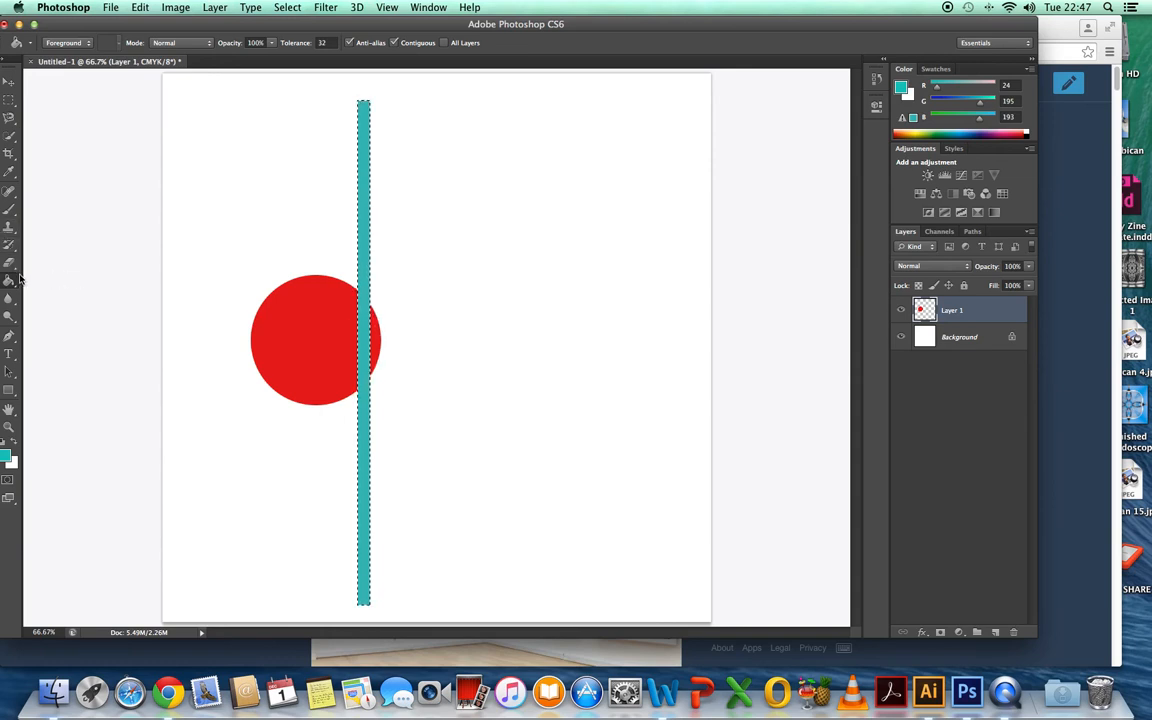
left_click(11, 211)
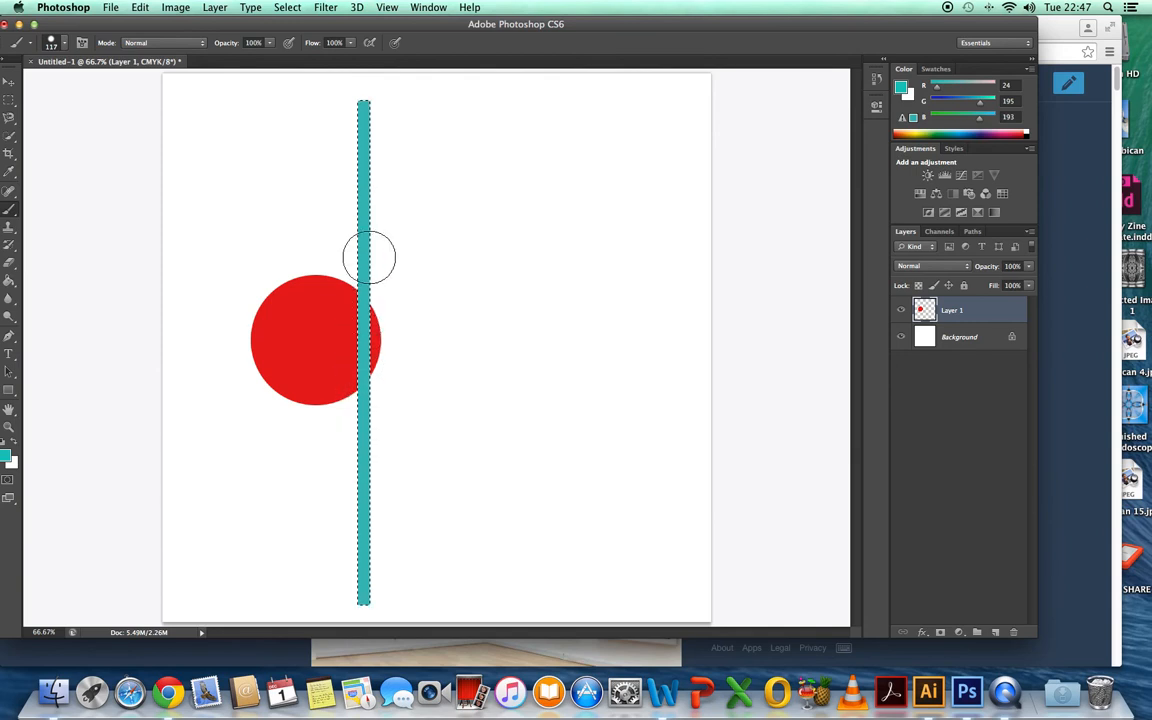
key("super+d")
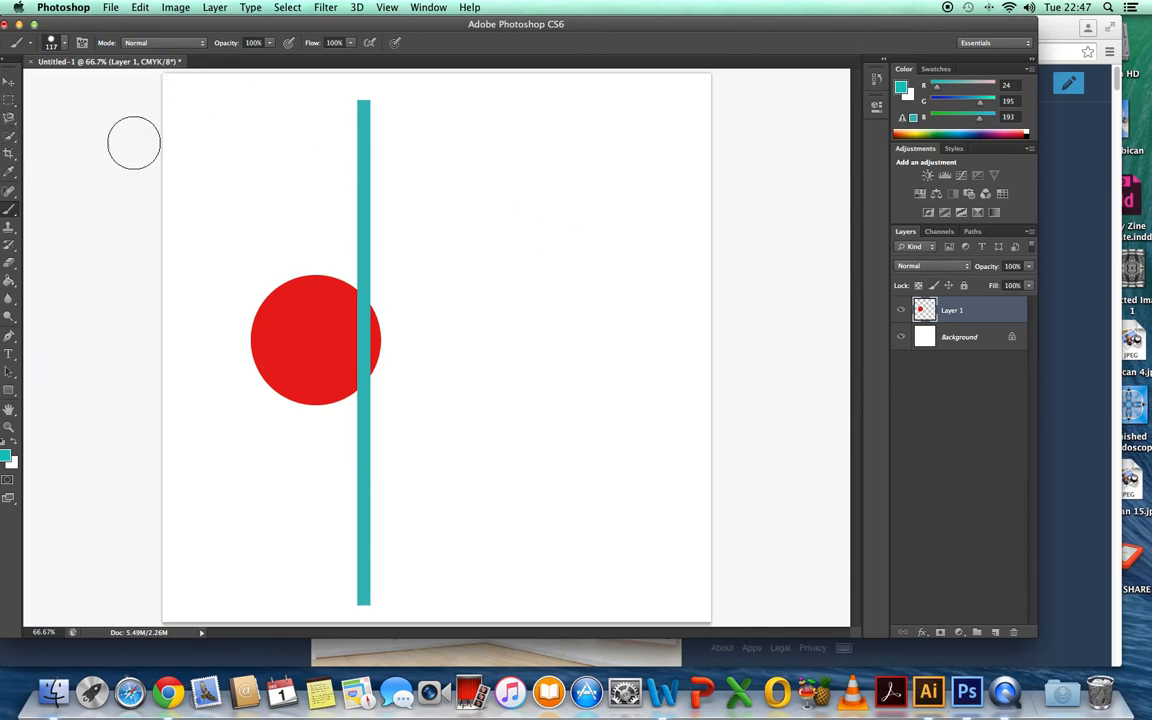
- Draw a wide horizontal rectangular selection above the red circle, crossing the teal strip
left_click(15, 104)
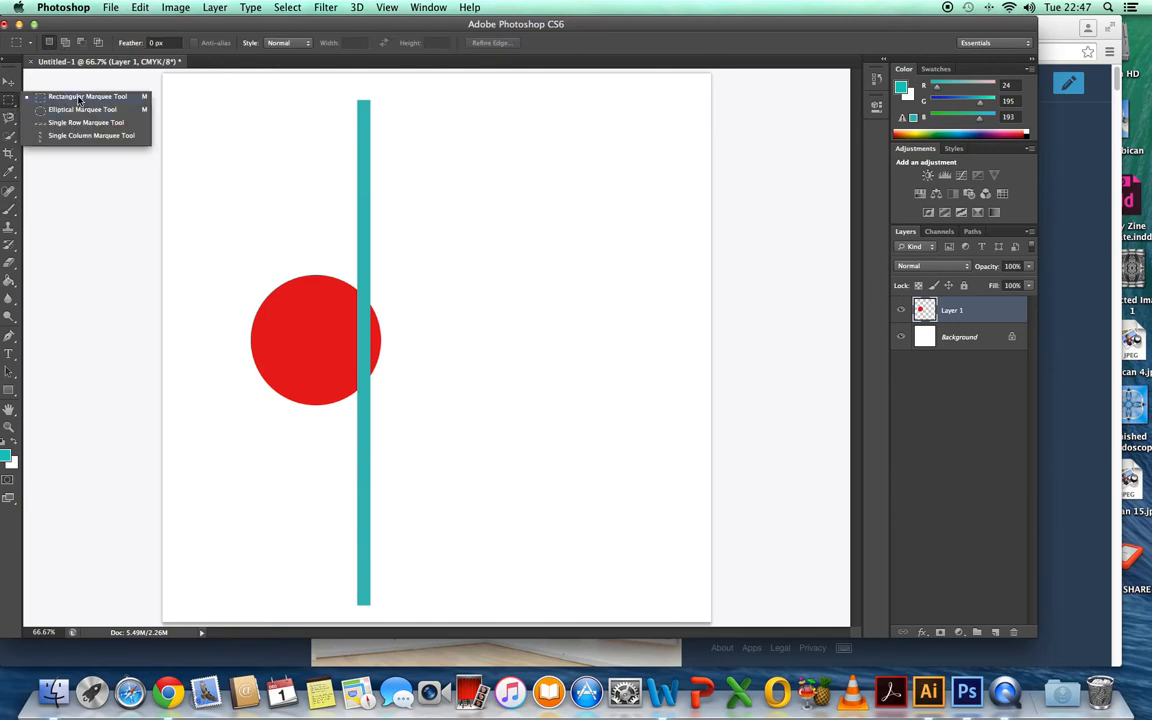
left_click(78, 97)
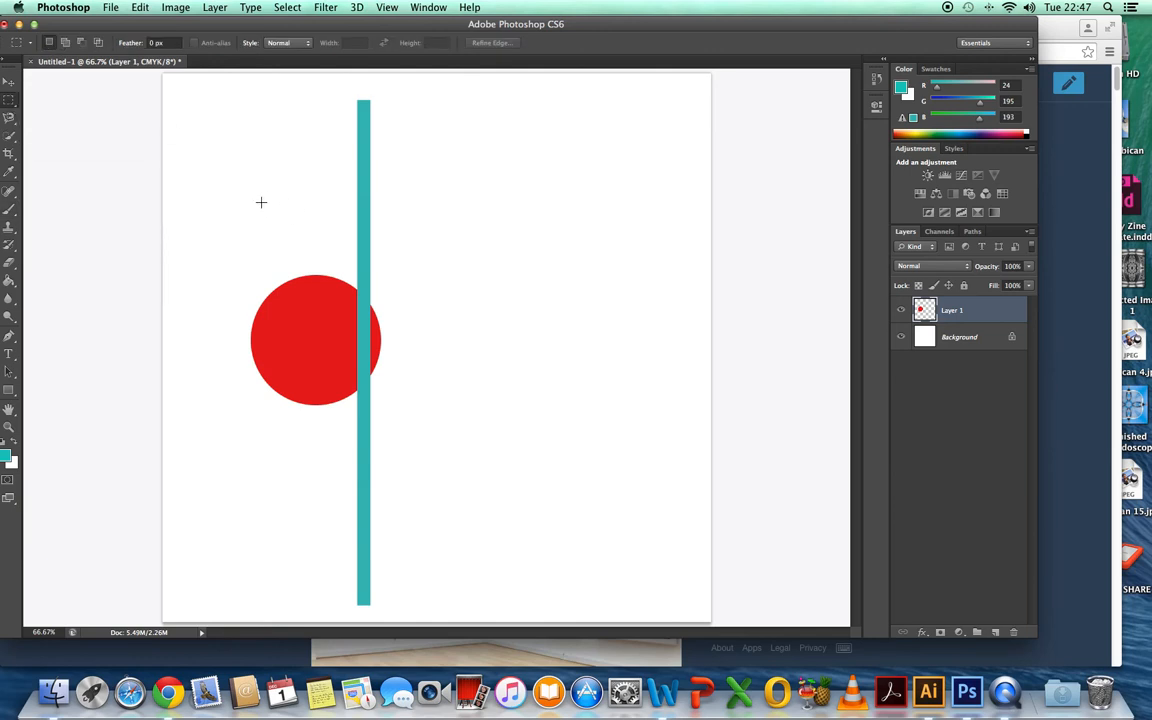
left_click_drag(264, 204, 675, 254)
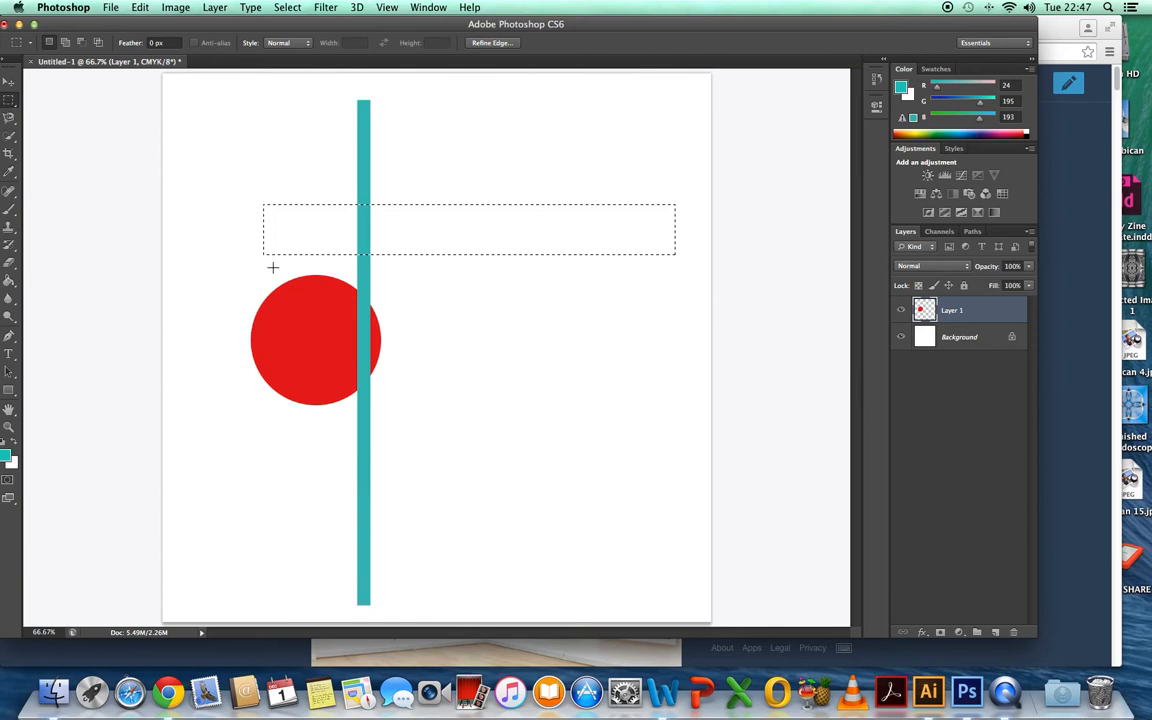
- Set the foreground colour to ochre #bc9211 and paint the entire horizontal selection with the Brush tool
left_click(6, 455)
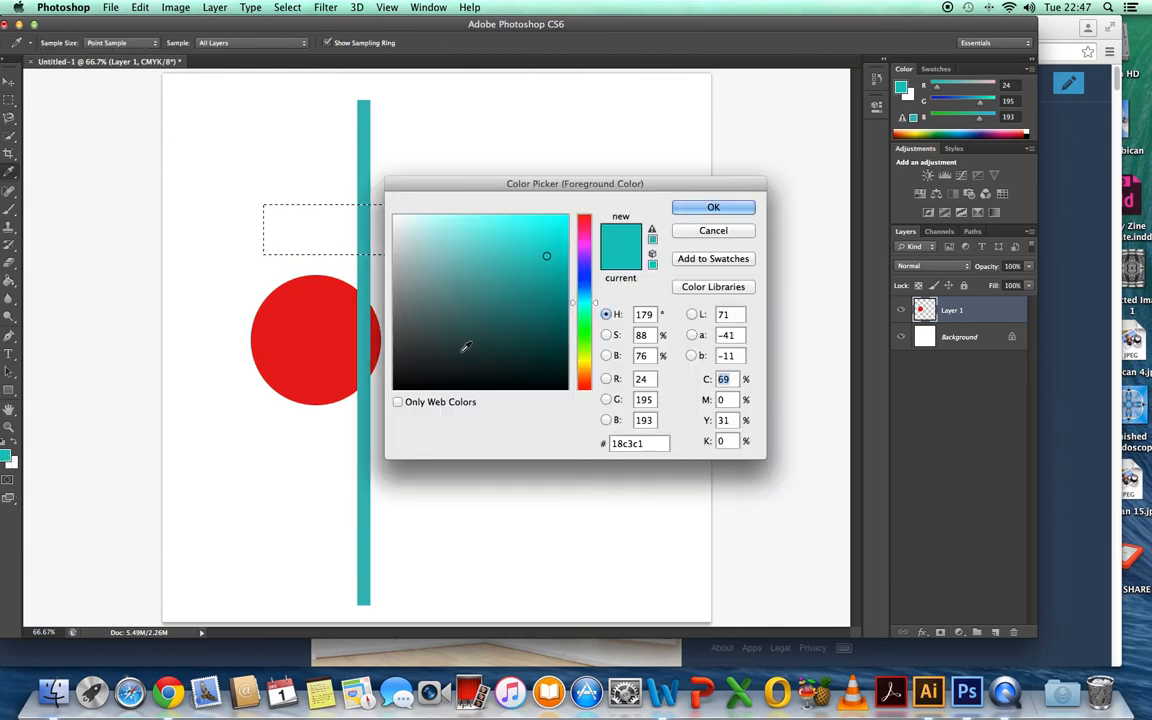
left_click(584, 368)
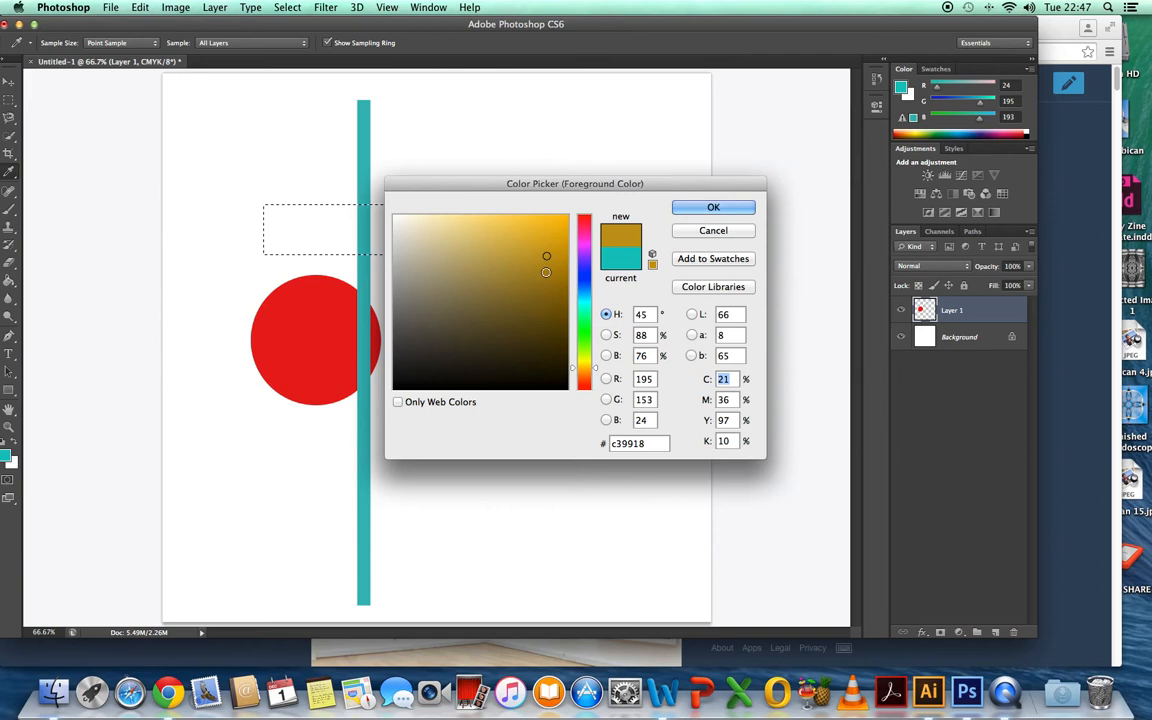
left_click(549, 268)
left_click(552, 260)
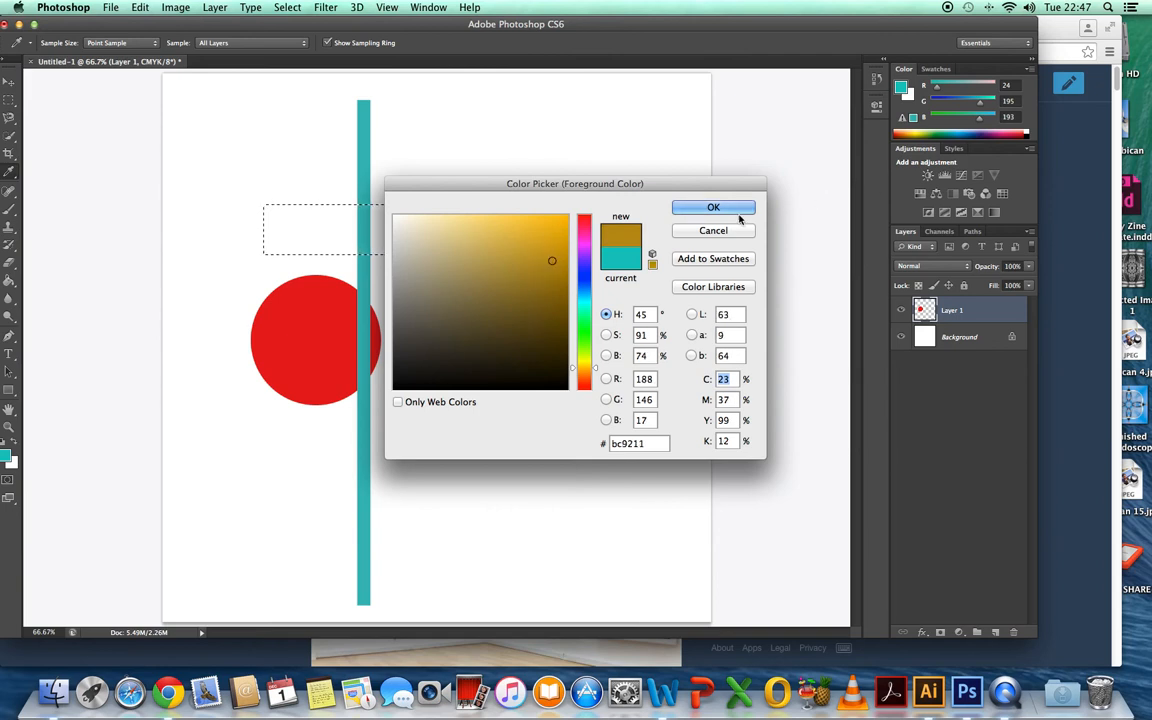
left_click(713, 208)
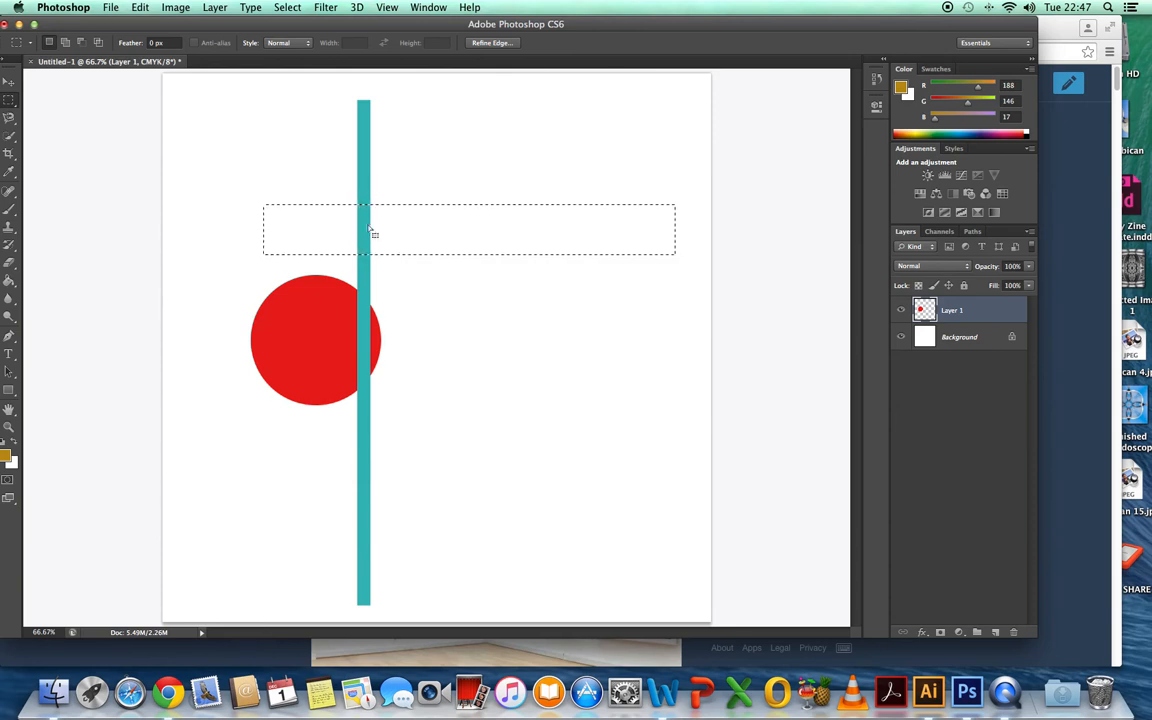
left_click(9, 209)
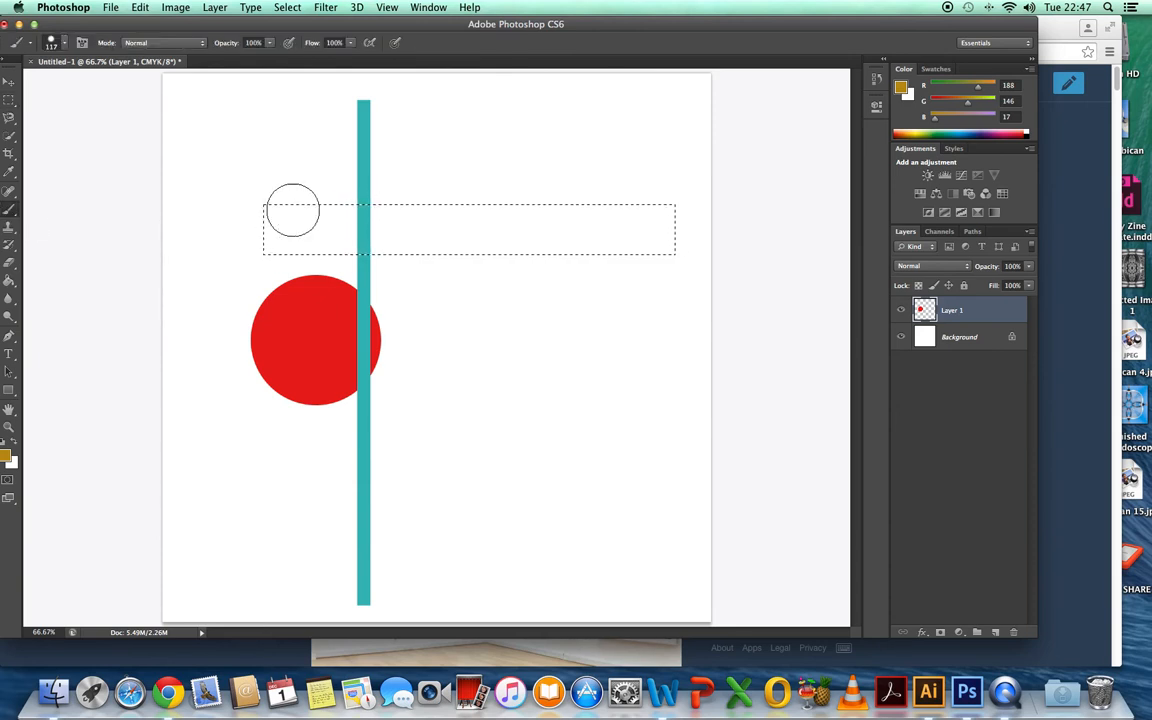
mouse_move(295, 217)
left_mouse_down()
mouse_move(331, 221)
mouse_move(274, 221)
mouse_move(425, 234)
mouse_move(198, 236)
mouse_move(362, 259)
mouse_move(358, 249)
mouse_move(528, 243)
mouse_move(271, 204)
mouse_move(612, 221)
left_mouse_up()
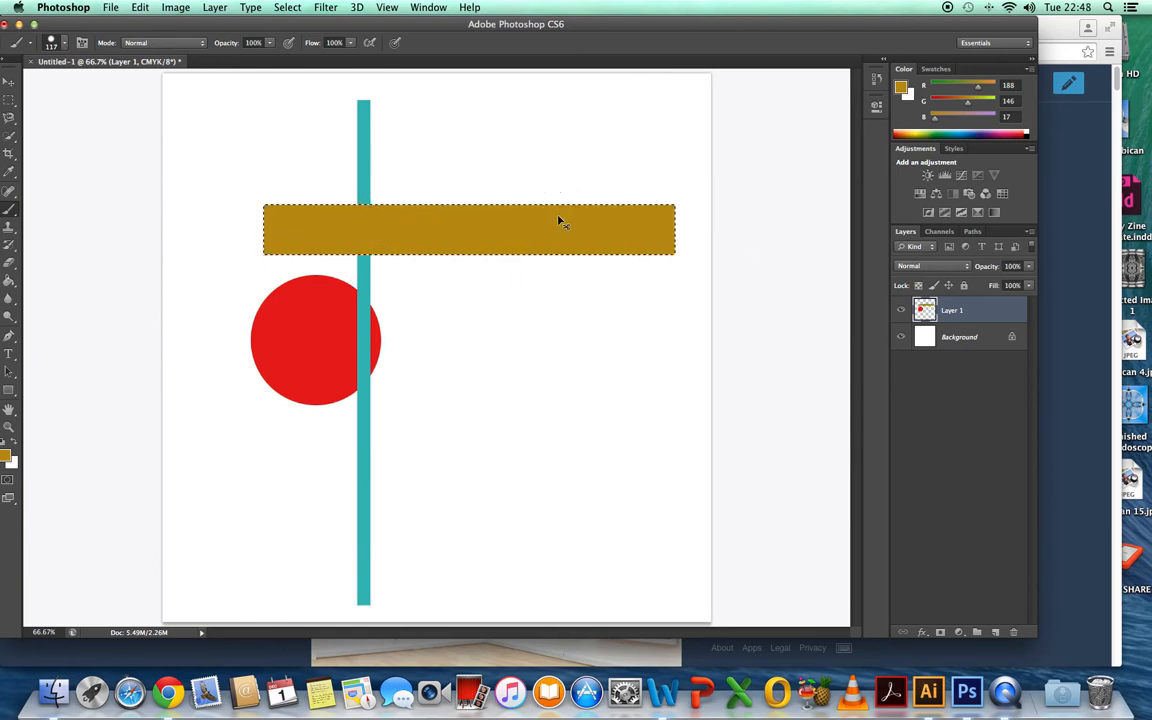
- Deselect the ochre bar and draw a square selection to the right of the red circle, overlapping the bar's lower edge
key("super+d")
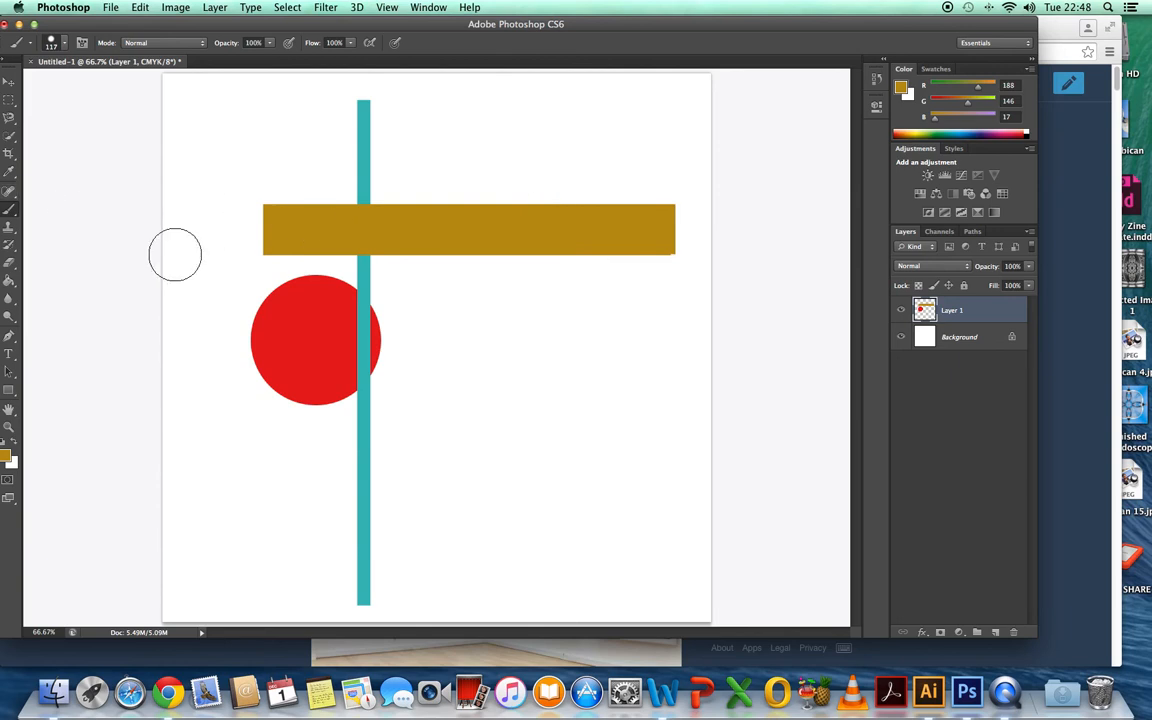
left_click(12, 104)
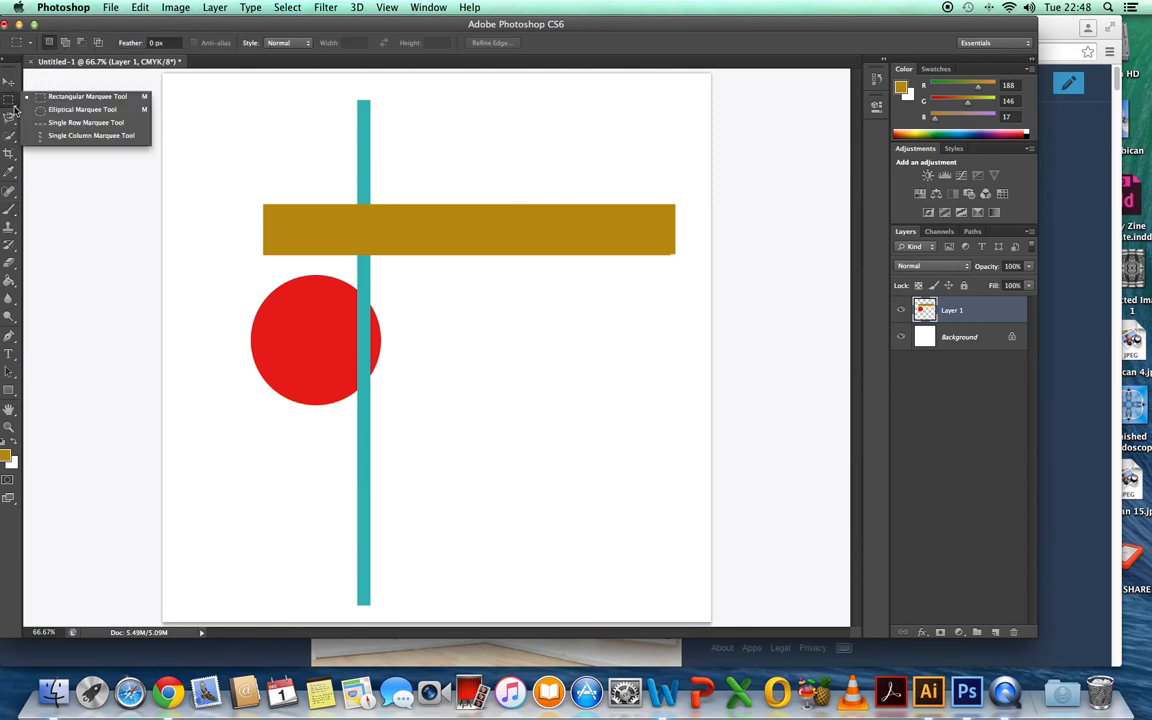
left_click(70, 97)
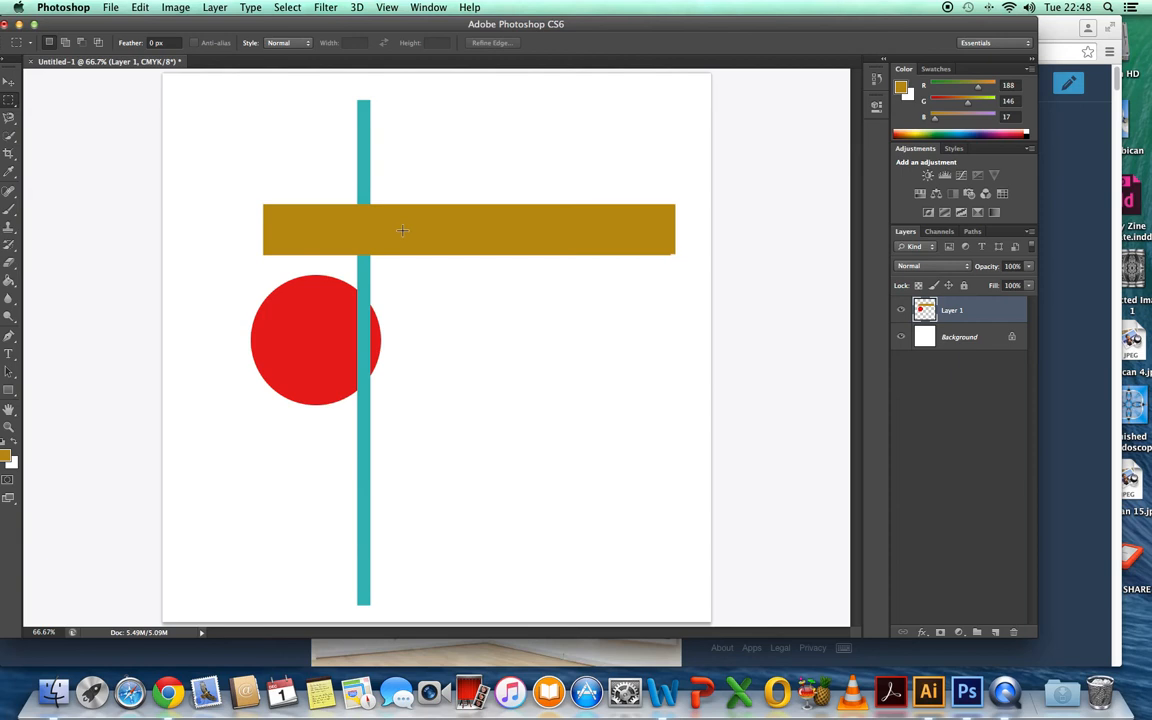
left_click_drag(435, 229, 566, 332)
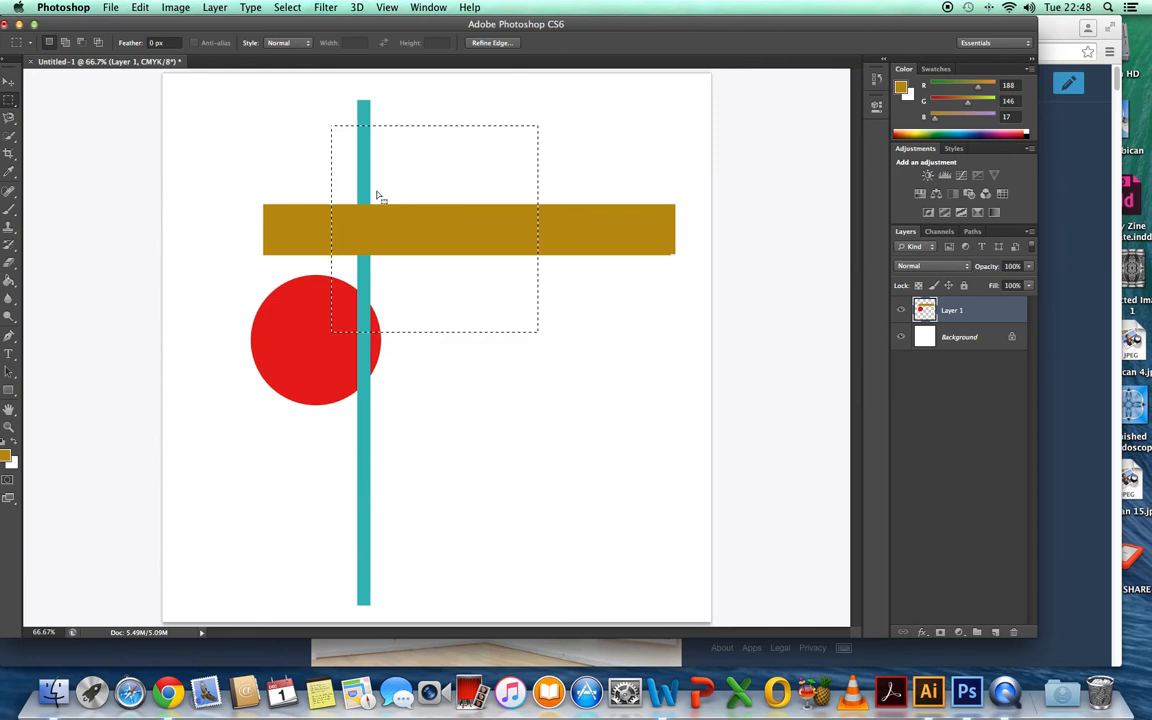
left_click_drag(403, 222, 477, 405)
left_click_drag(481, 381, 470, 319)
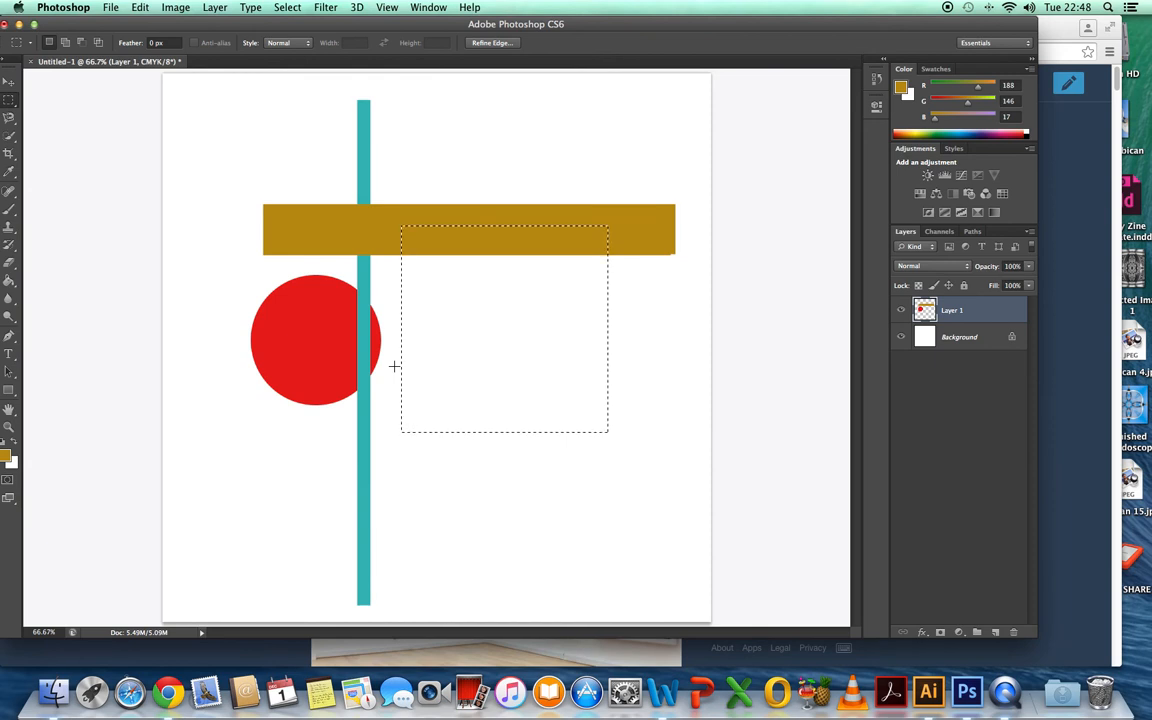
- Set the foreground colour to black, paint the whole square selection with the Brush tool and deselect it
left_click(4, 444)
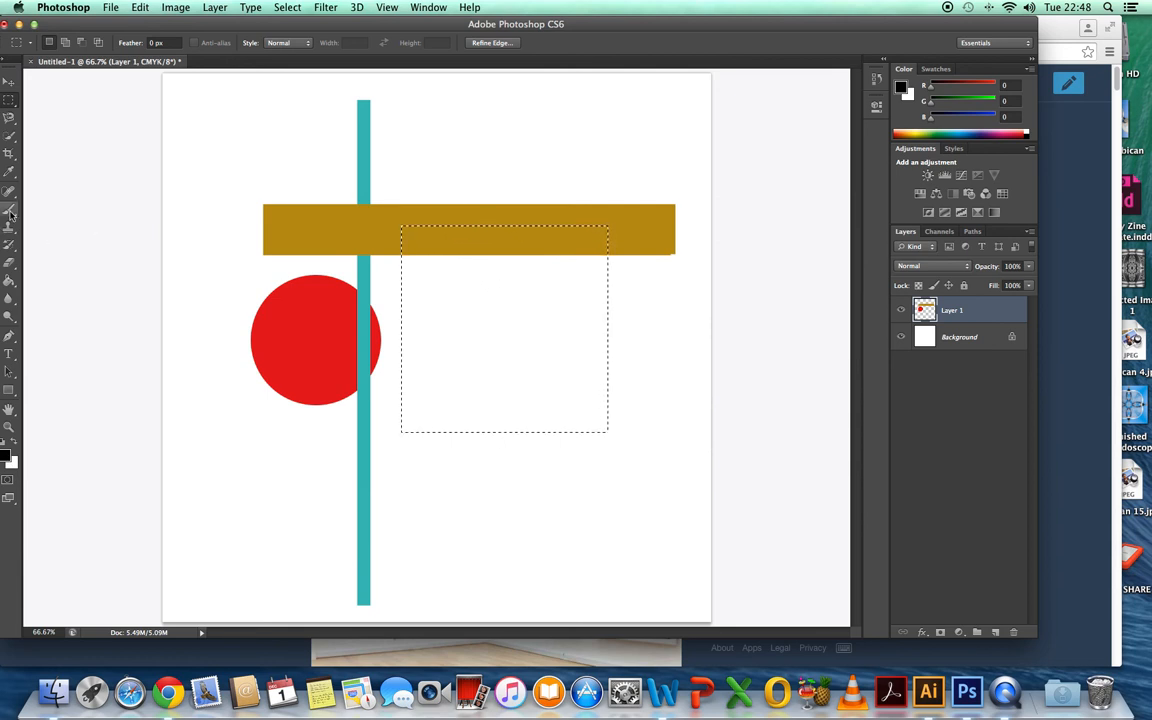
left_click(10, 210)
mouse_move(560, 247)
left_mouse_down()
mouse_move(617, 237)
mouse_move(383, 242)
mouse_move(574, 249)
mouse_move(448, 256)
mouse_move(563, 276)
mouse_move(578, 293)
mouse_move(267, 306)
mouse_move(469, 320)
mouse_move(561, 342)
mouse_move(313, 374)
mouse_move(368, 401)
mouse_move(550, 430)
mouse_move(453, 438)
mouse_move(530, 365)
left_mouse_up()
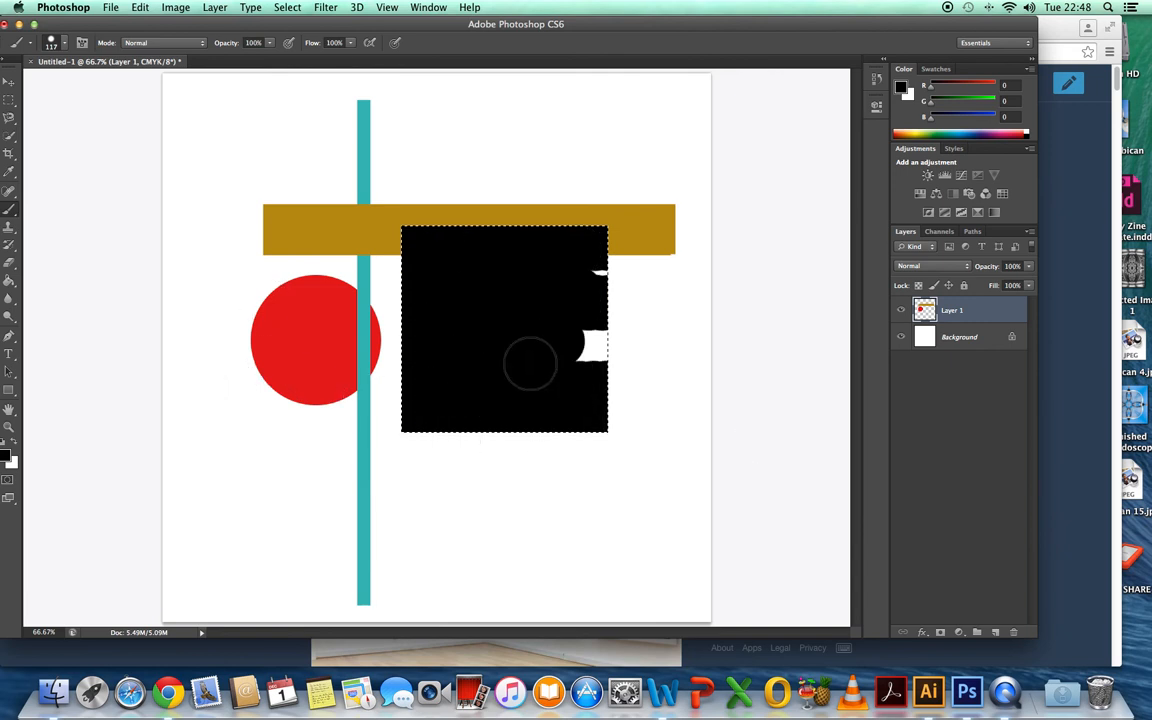
mouse_move(671, 345)
left_mouse_down()
mouse_move(599, 291)
mouse_move(625, 260)
left_mouse_up()
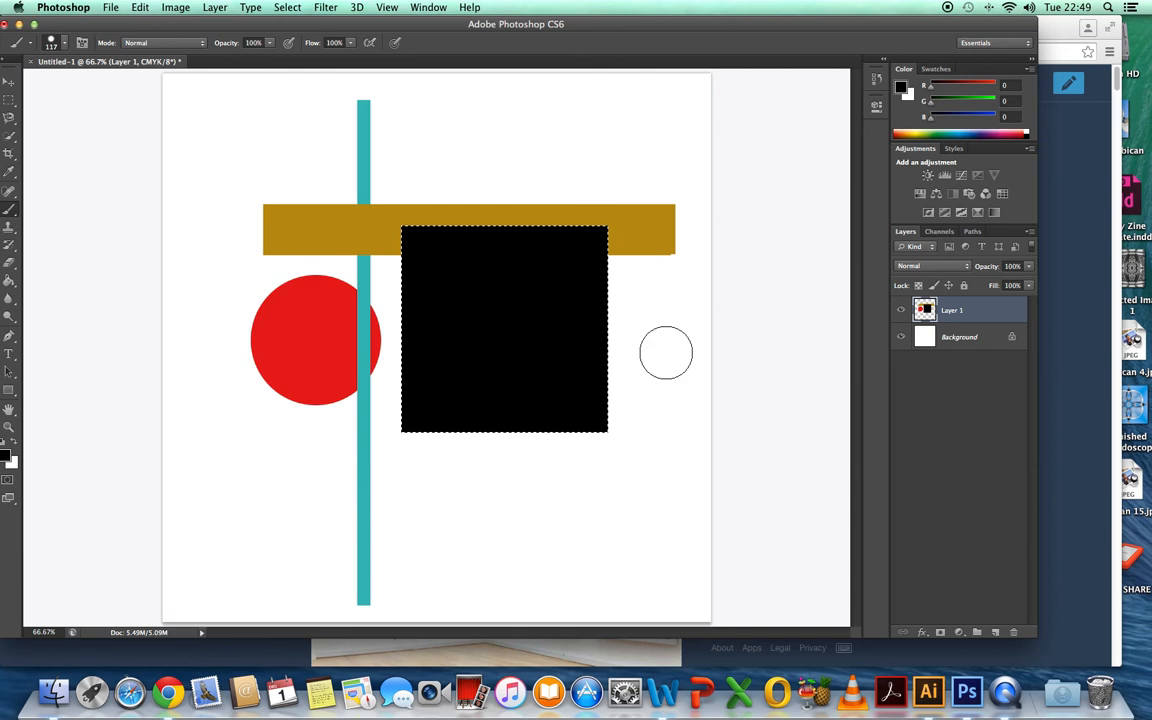
key("super+d")
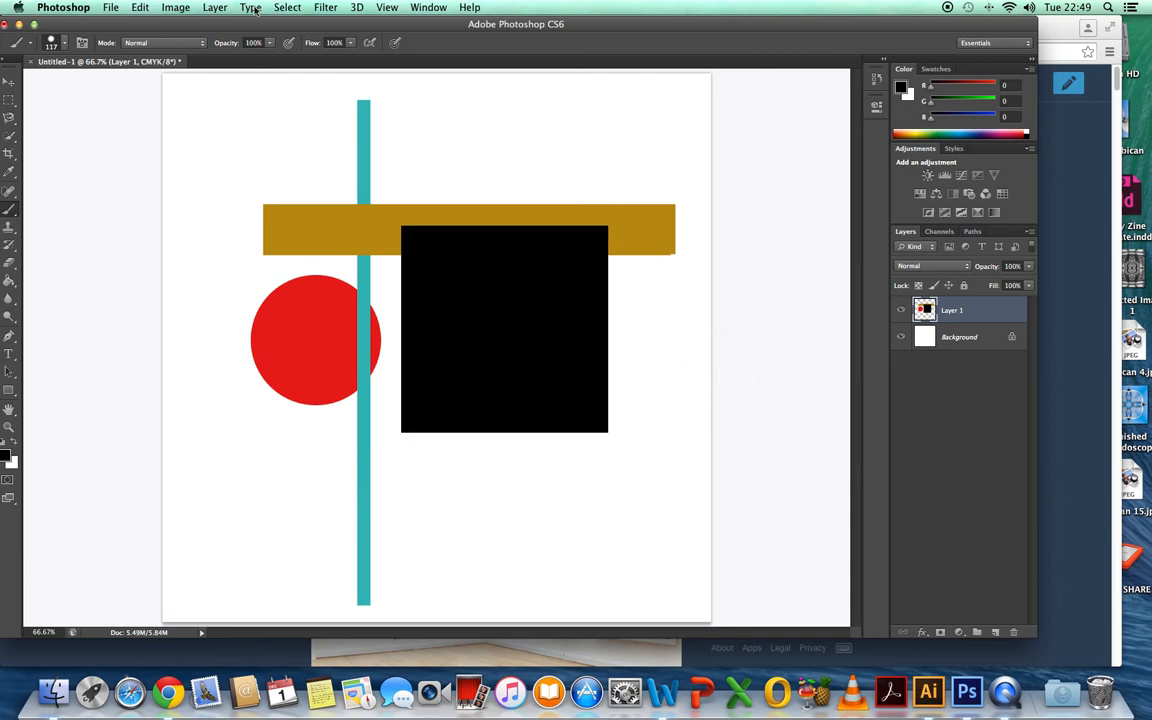
- Draw a wide elliptical selection across the lower part of the black square, extending past its right edge
left_click(9, 100)
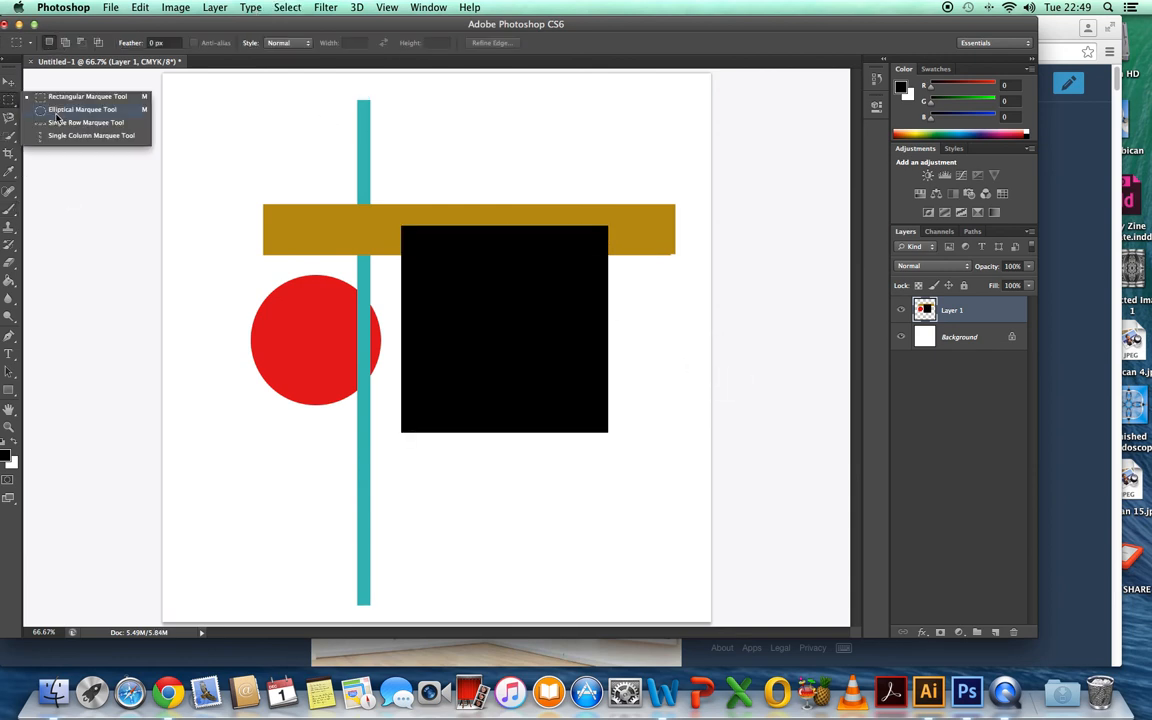
left_click(80, 109)
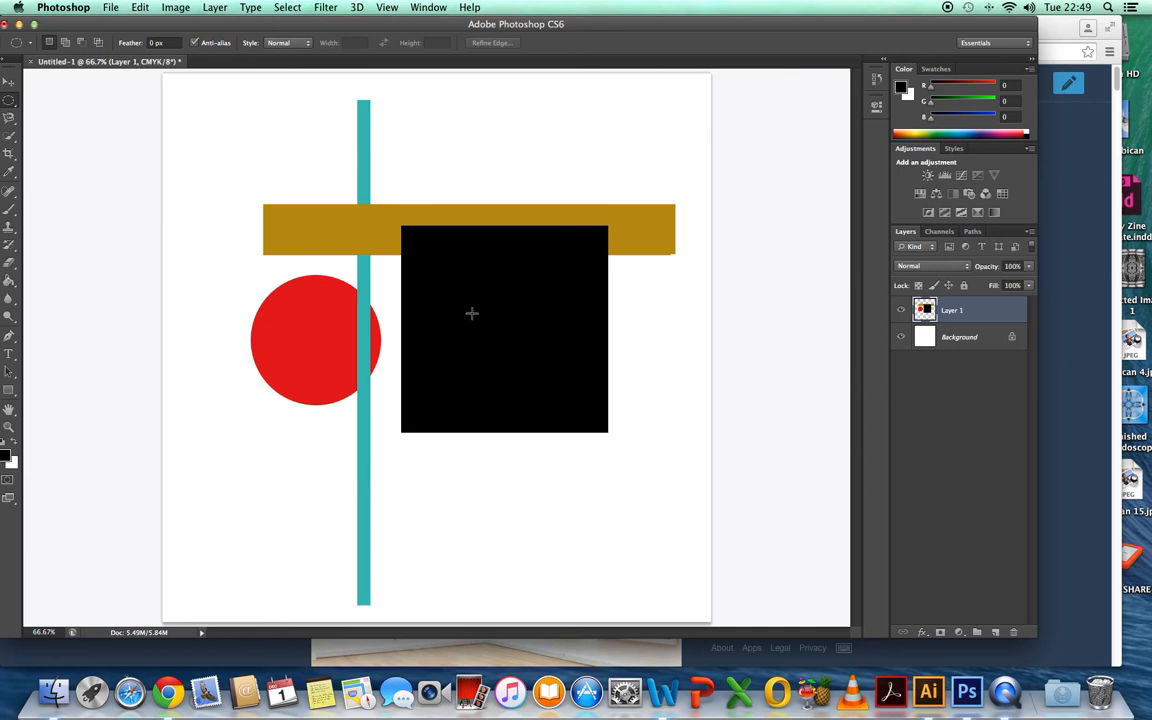
left_click_drag(463, 313, 693, 393)
- Set the foreground colour to bright cyan #1dcada
left_click(6, 455)
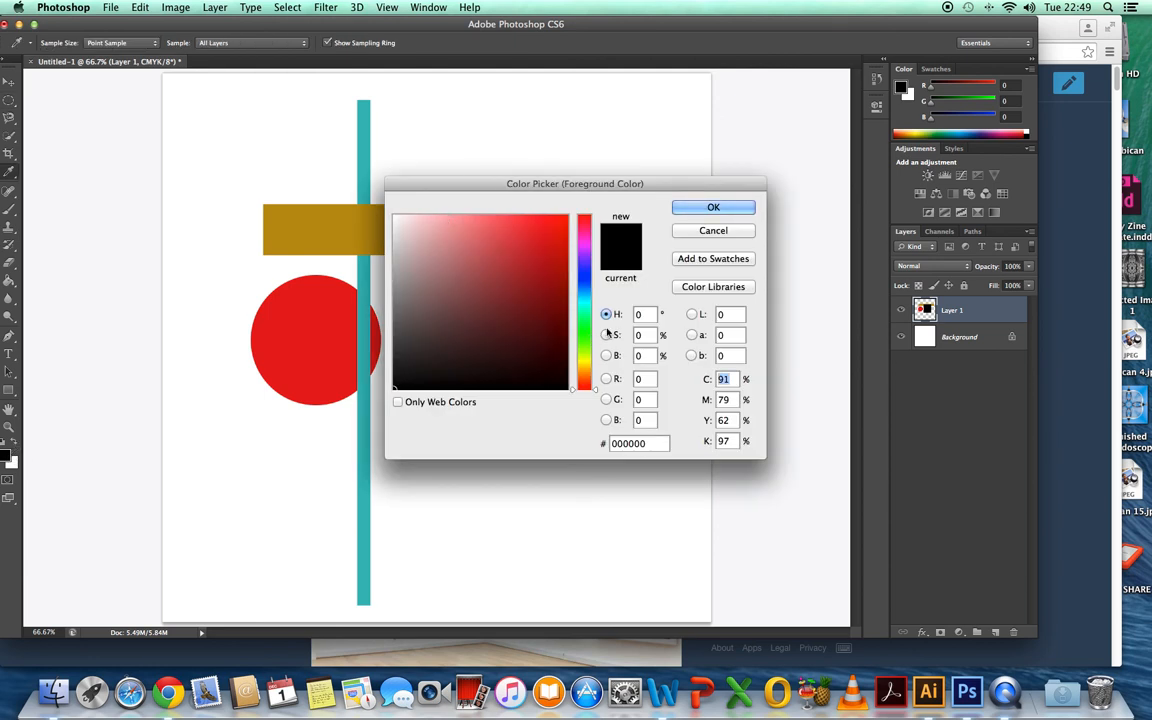
left_click(584, 300)
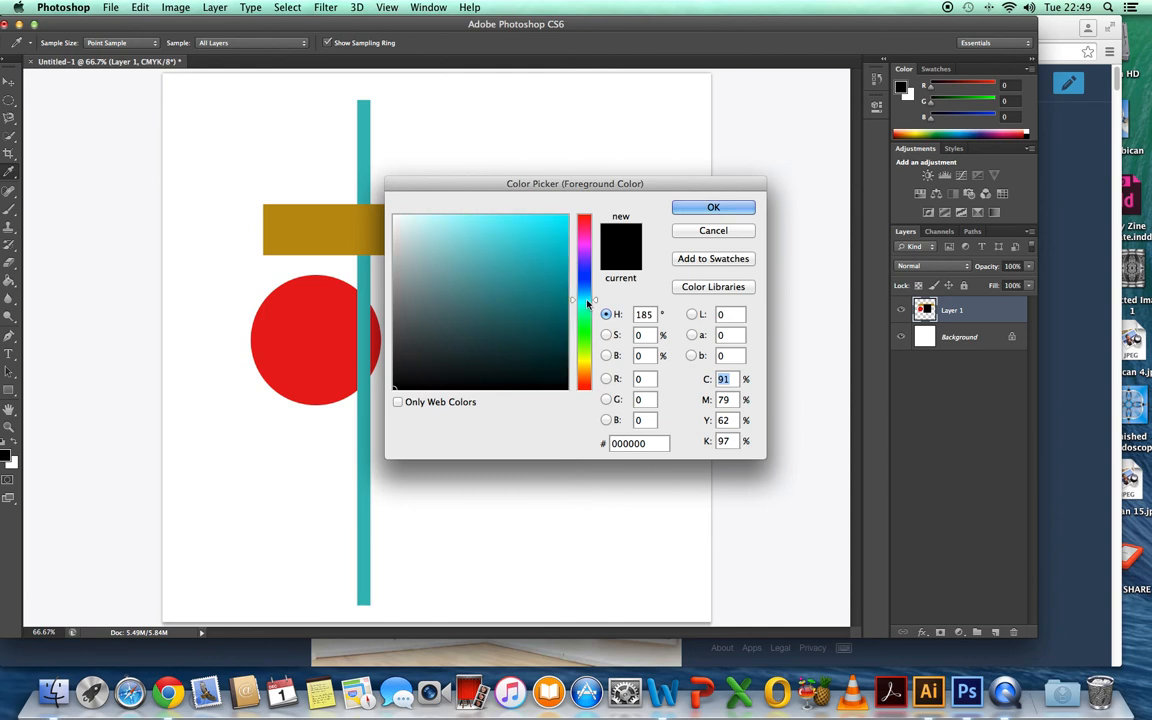
left_click(544, 311)
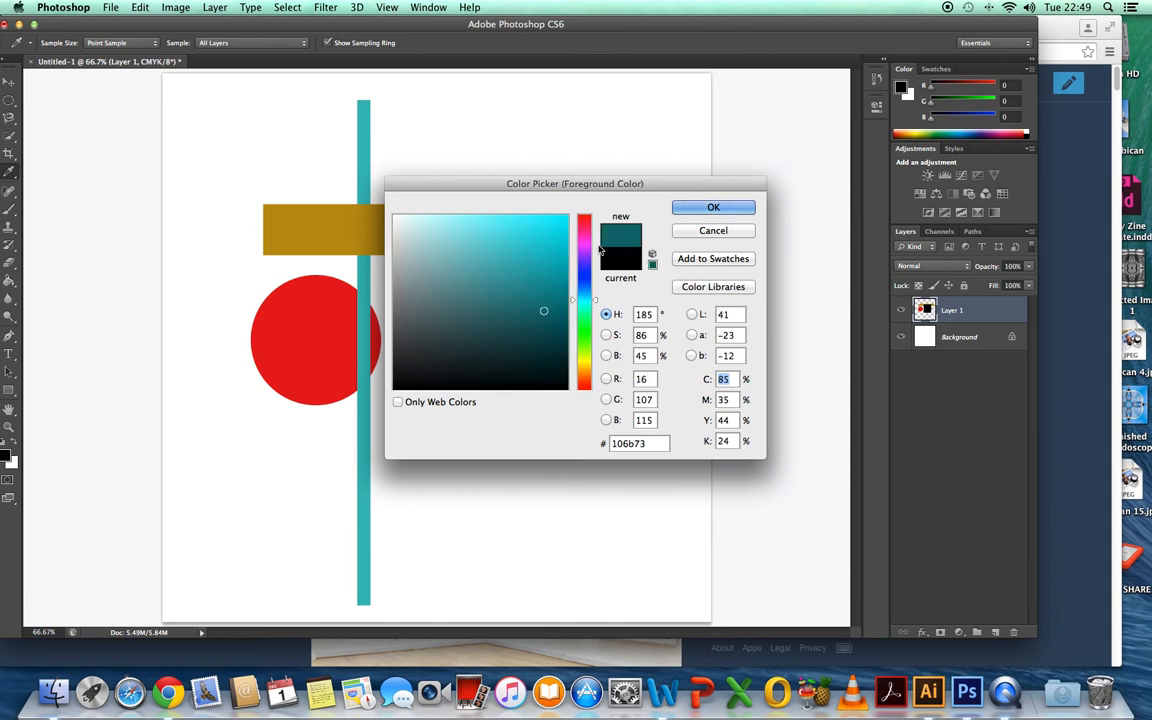
left_click(549, 231)
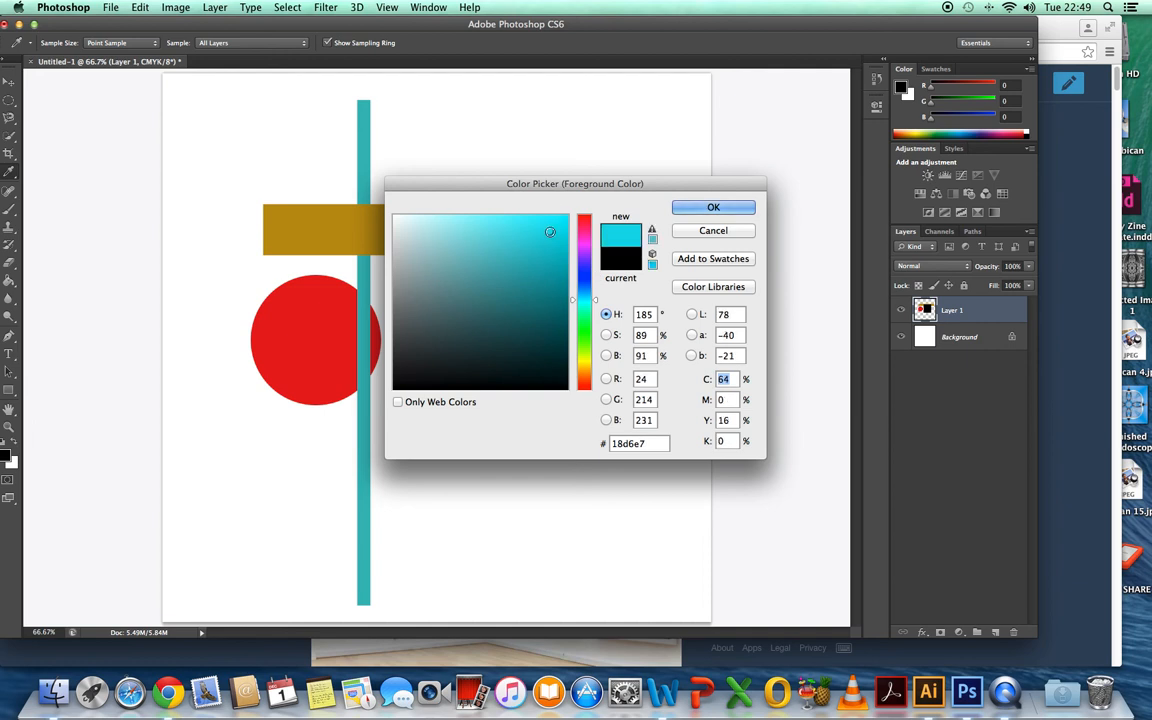
left_click(544, 240)
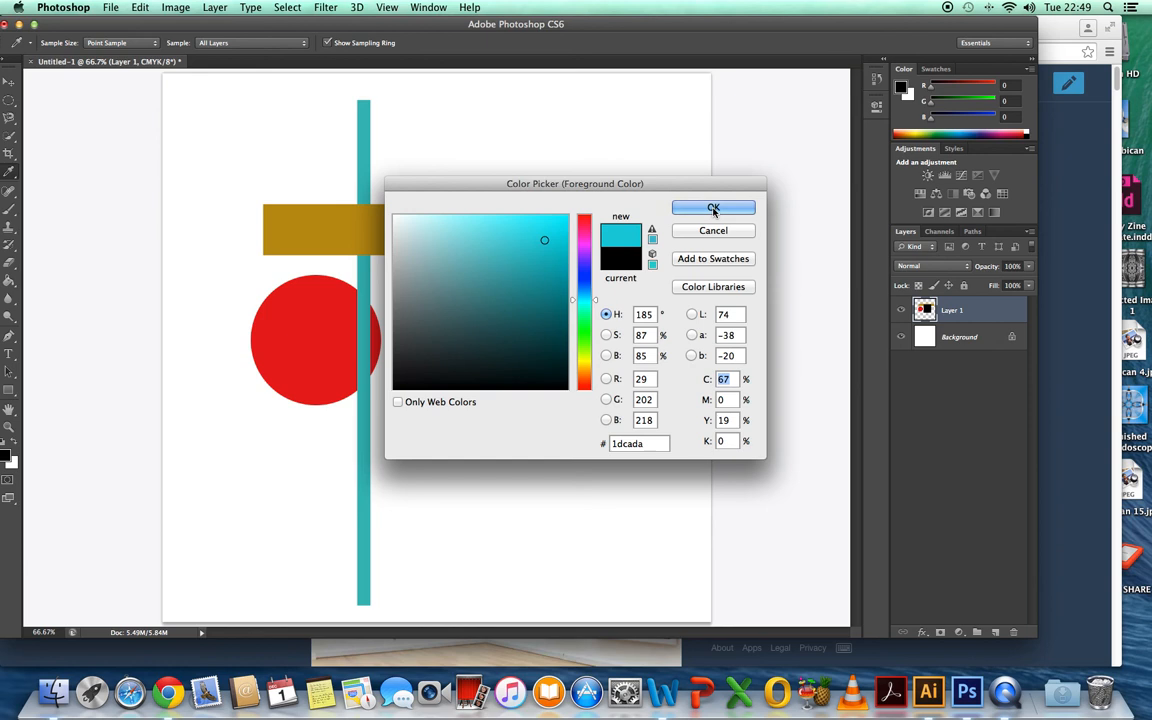
left_click(714, 208)
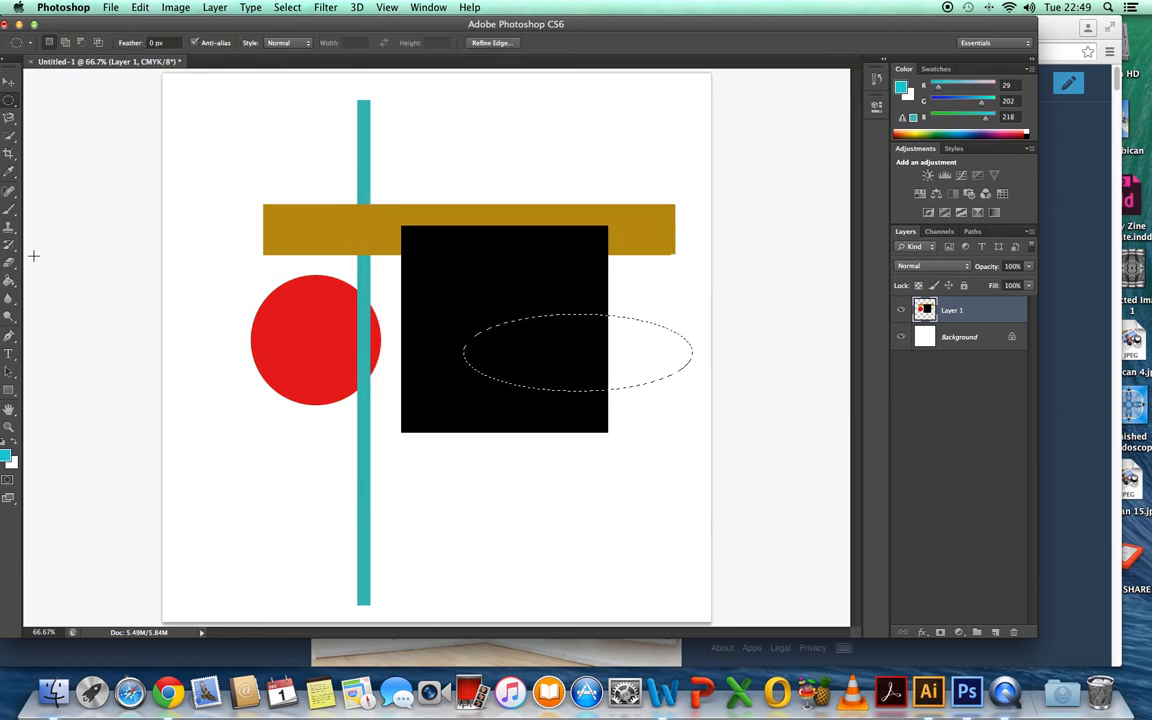
- Paint the entire elliptical selection cyan with the Brush tool and deselect it
left_click(9, 209)
mouse_move(527, 339)
left_mouse_down()
mouse_move(540, 345)
mouse_move(500, 379)
mouse_move(615, 335)
mouse_move(585, 300)
mouse_move(544, 341)
left_mouse_up()
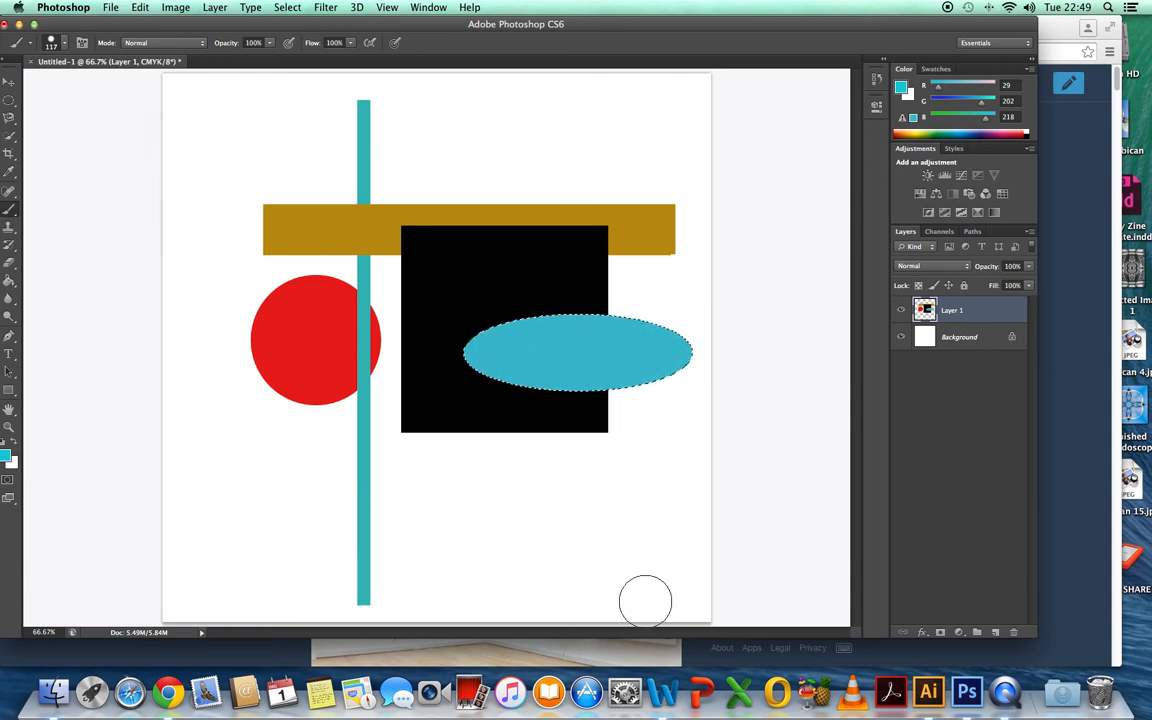
key("super+d")
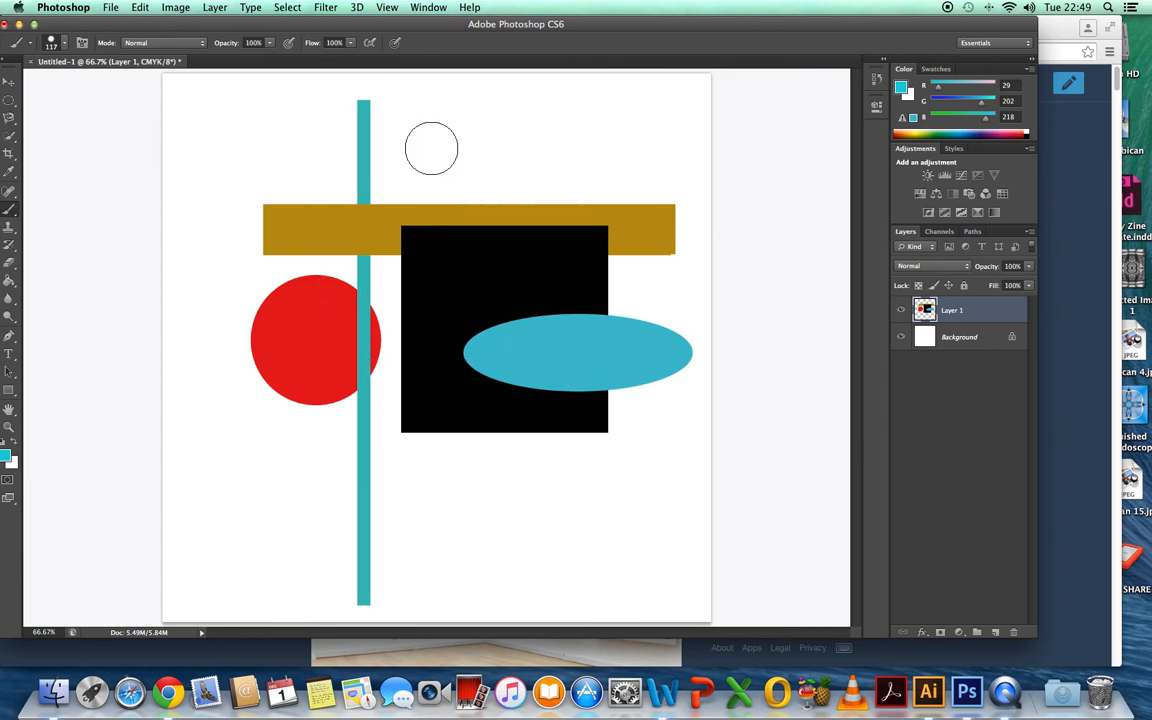
- Show the Timeline and create a frame animation from the composition
left_click(431, 8)
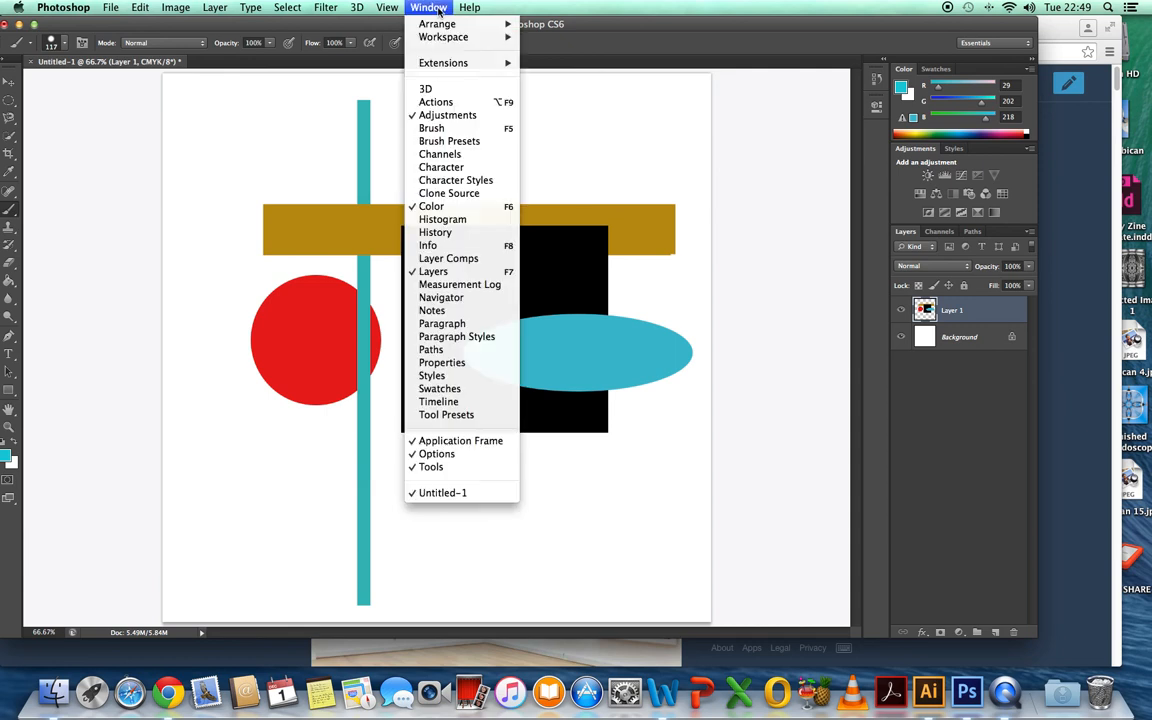
left_click(440, 402)
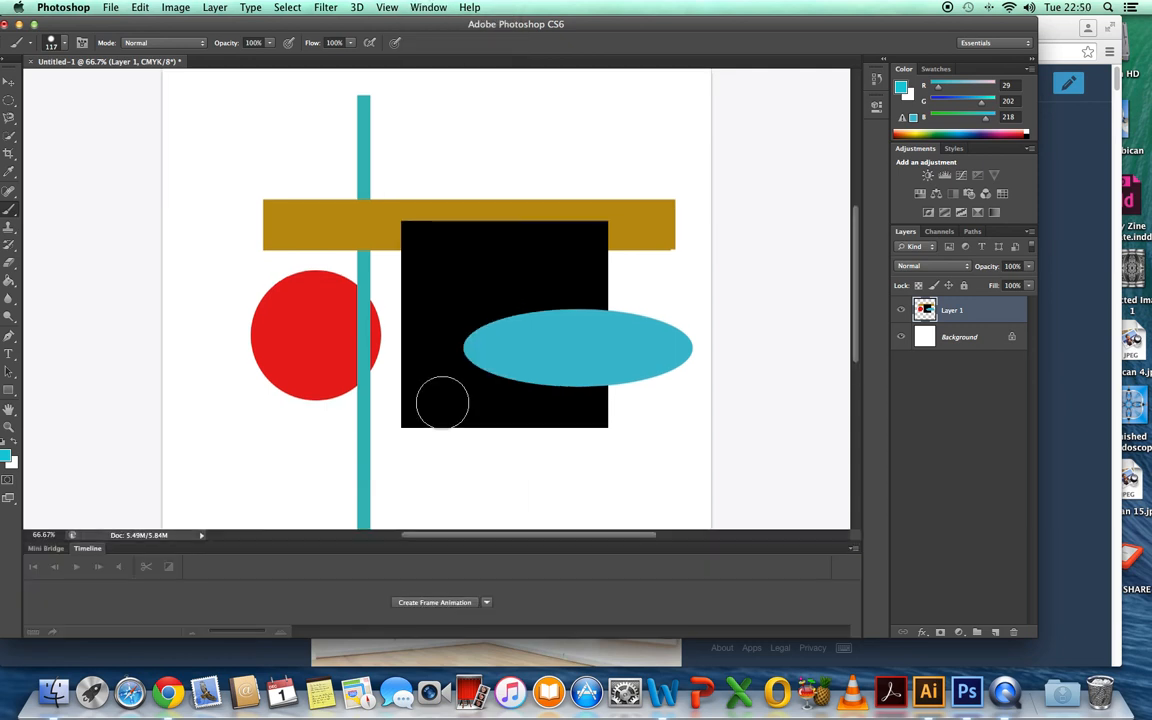
left_click(487, 604)
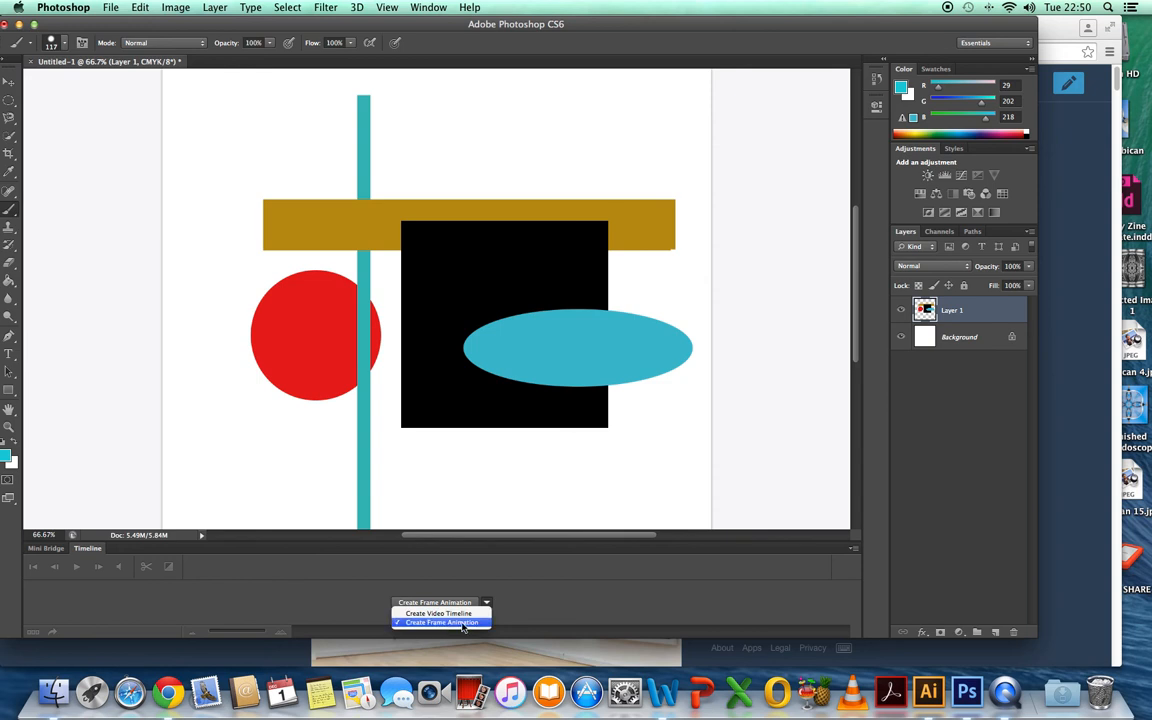
left_click(463, 623)
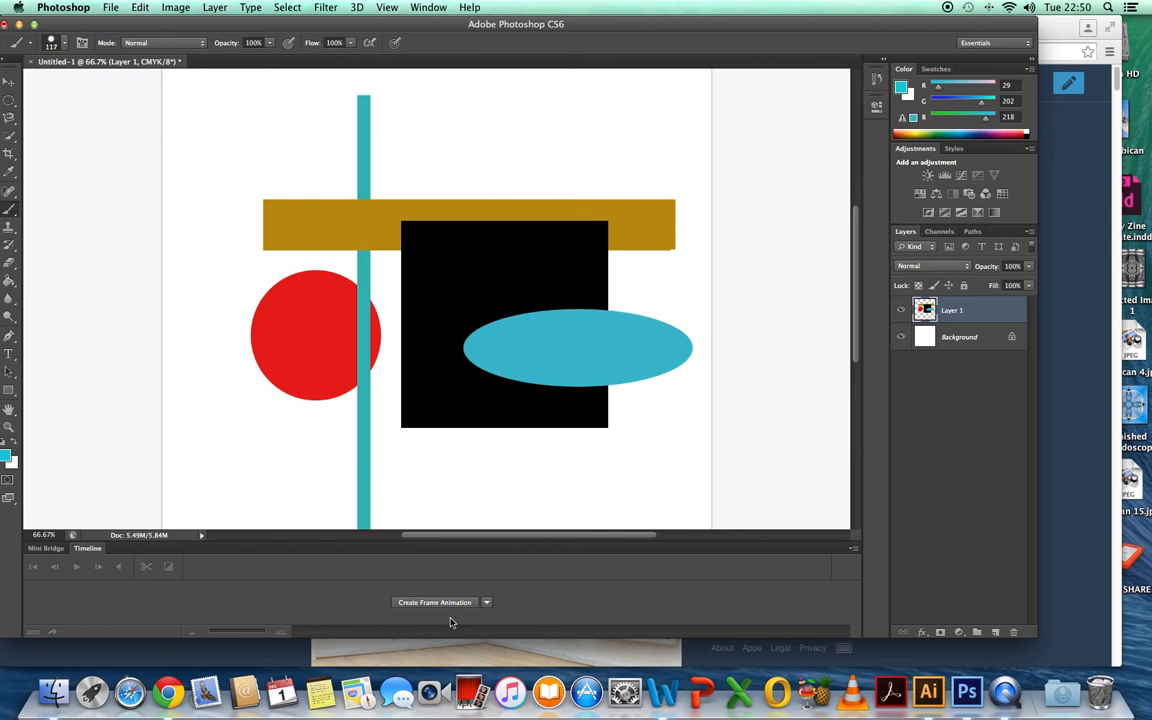
left_click(450, 604)
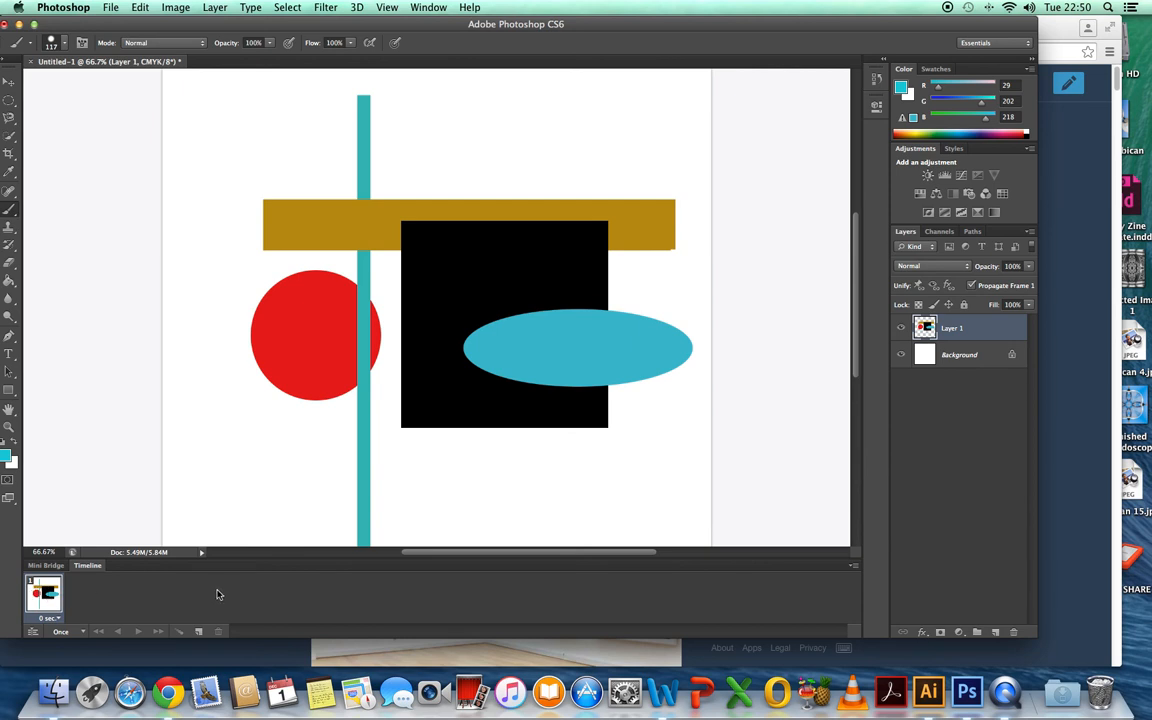
- Add six more frames to the animation by duplicating the current frame, making seven in total
left_click(198, 632)
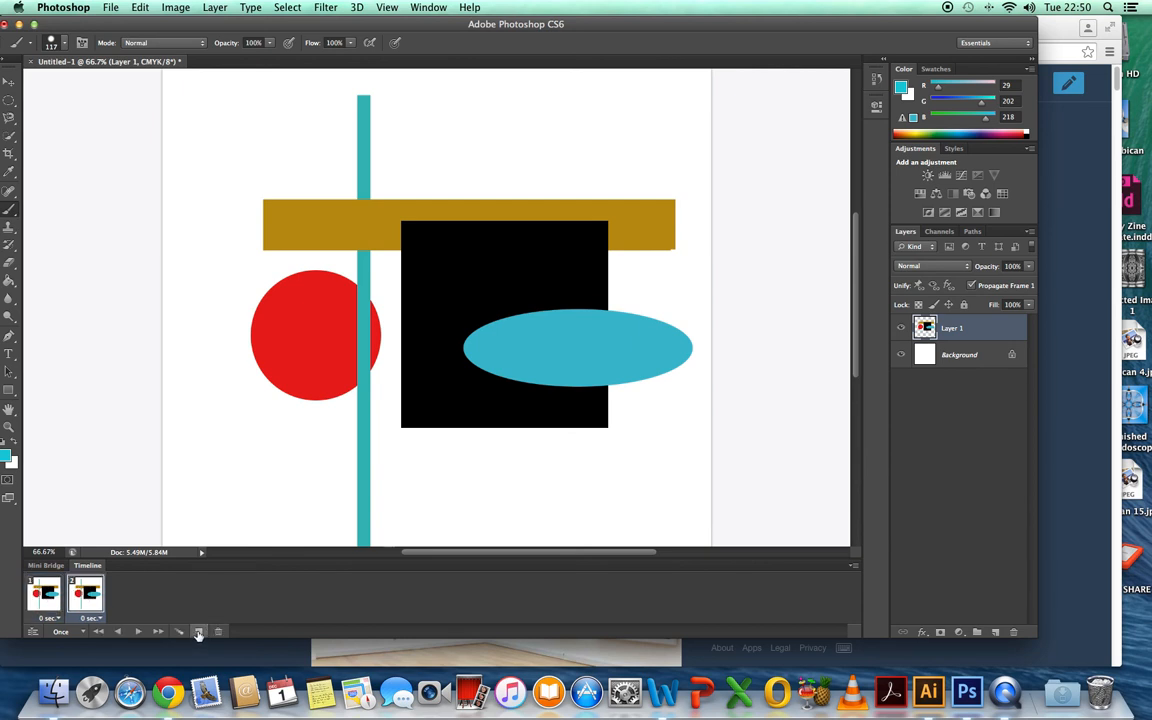
left_click(199, 632)
left_click(199, 632)
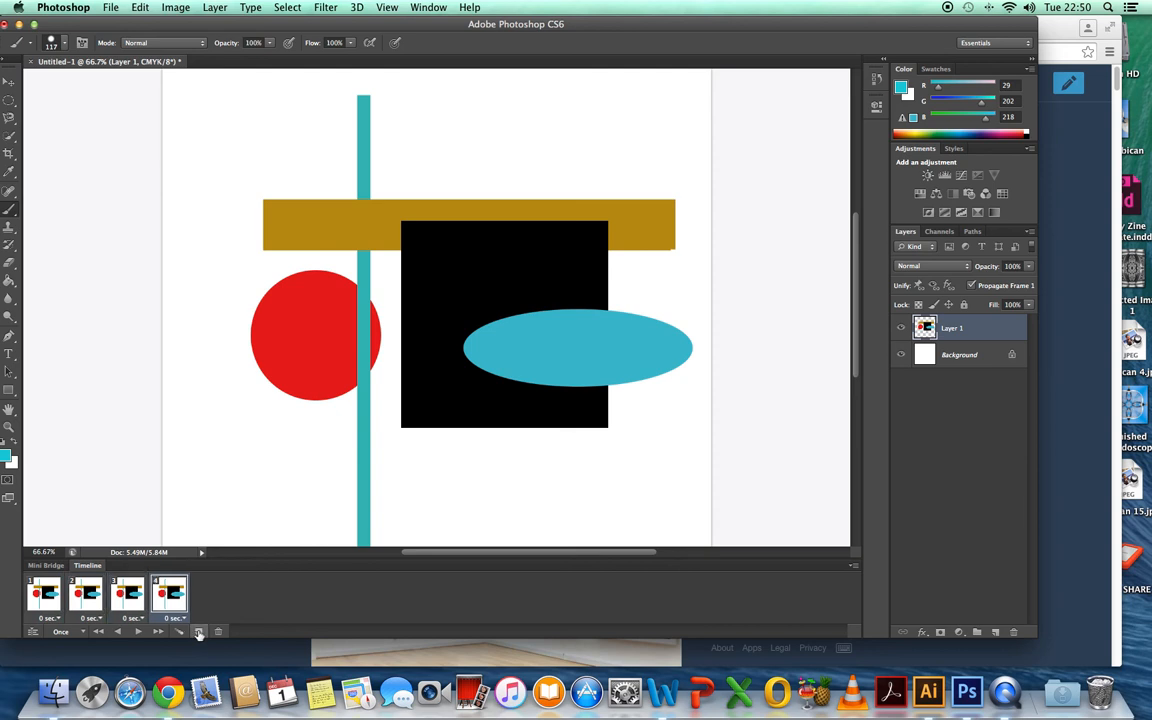
left_click(199, 632)
left_click(199, 632)
left_click(199, 632)
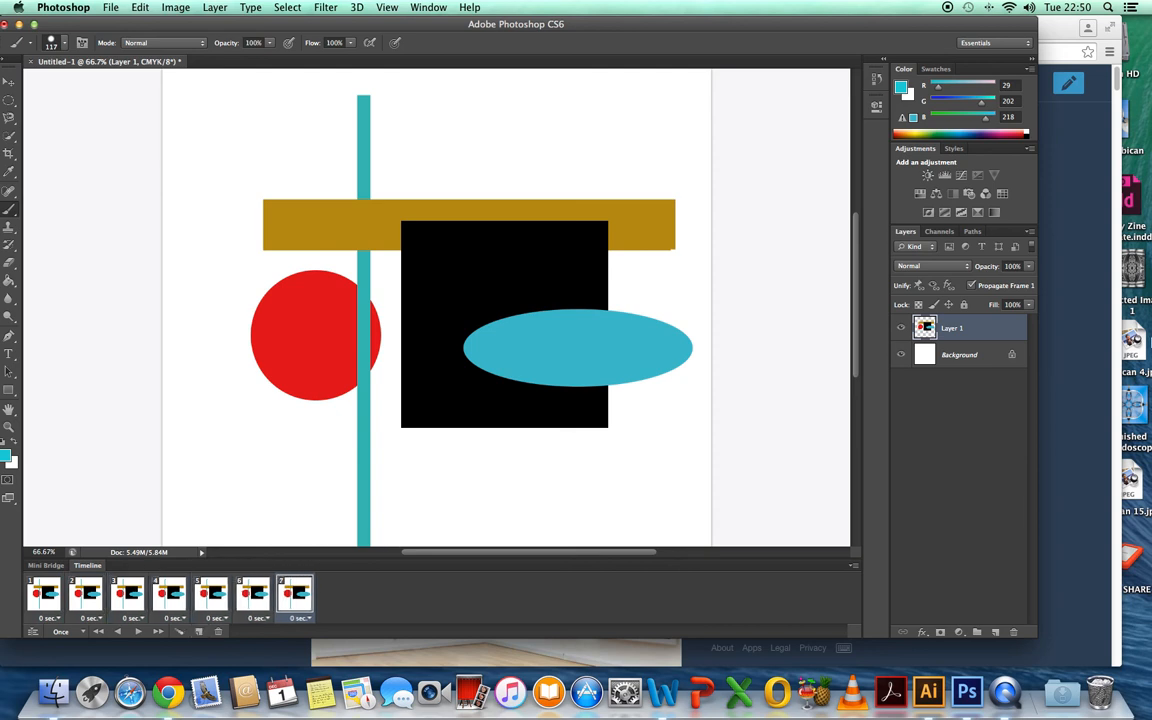
- With frame 7 active, duplicate Layer 1 and each resulting top layer in turn, keeping the default names, up to Layer 1 copy 4
right_click(995, 332)
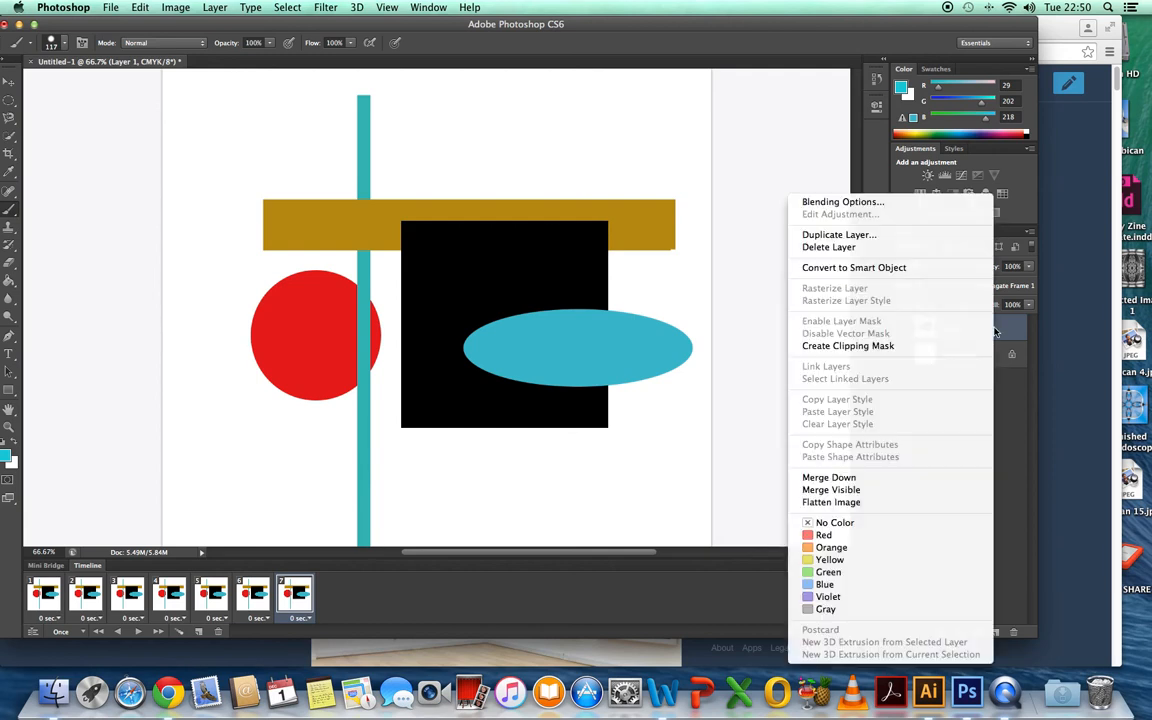
left_click(881, 238)
key("Return")
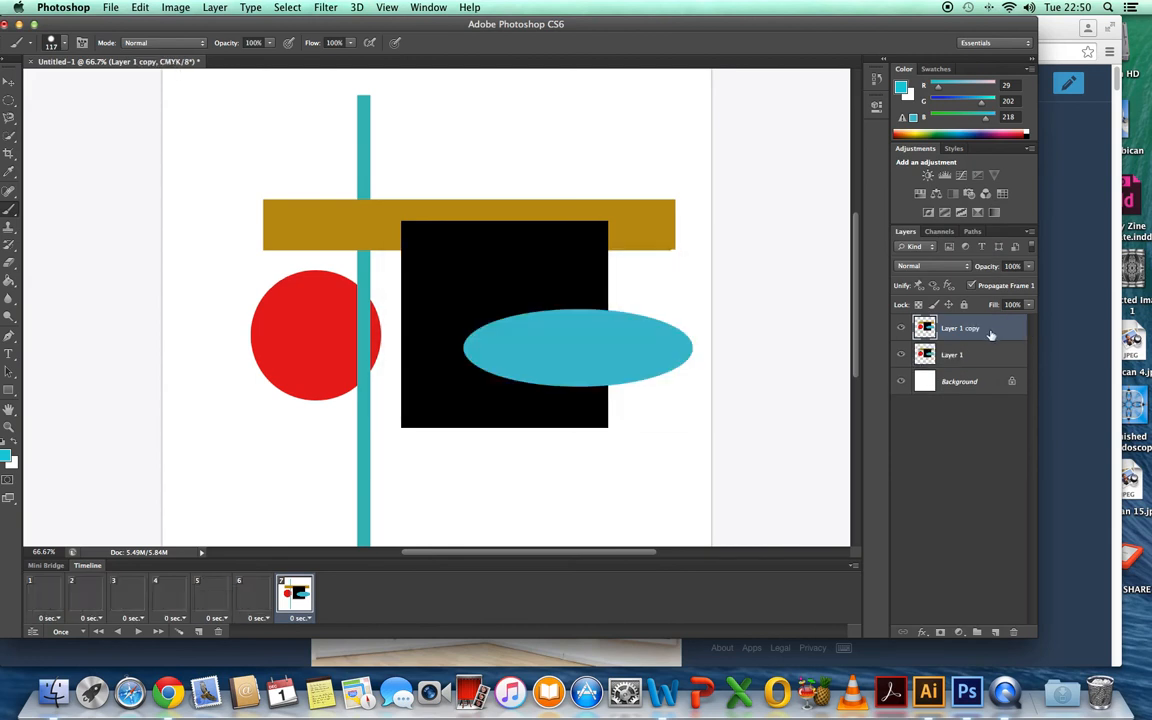
right_click(993, 333)
left_click(806, 234)
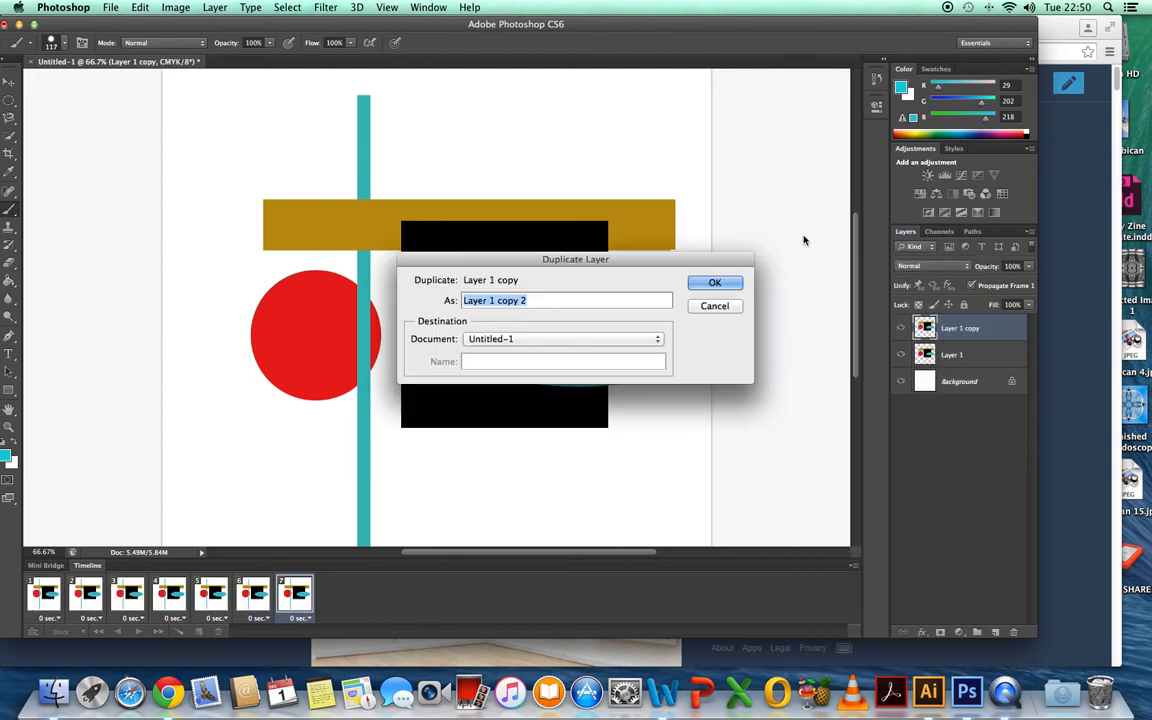
left_click(731, 283)
right_click(988, 330)
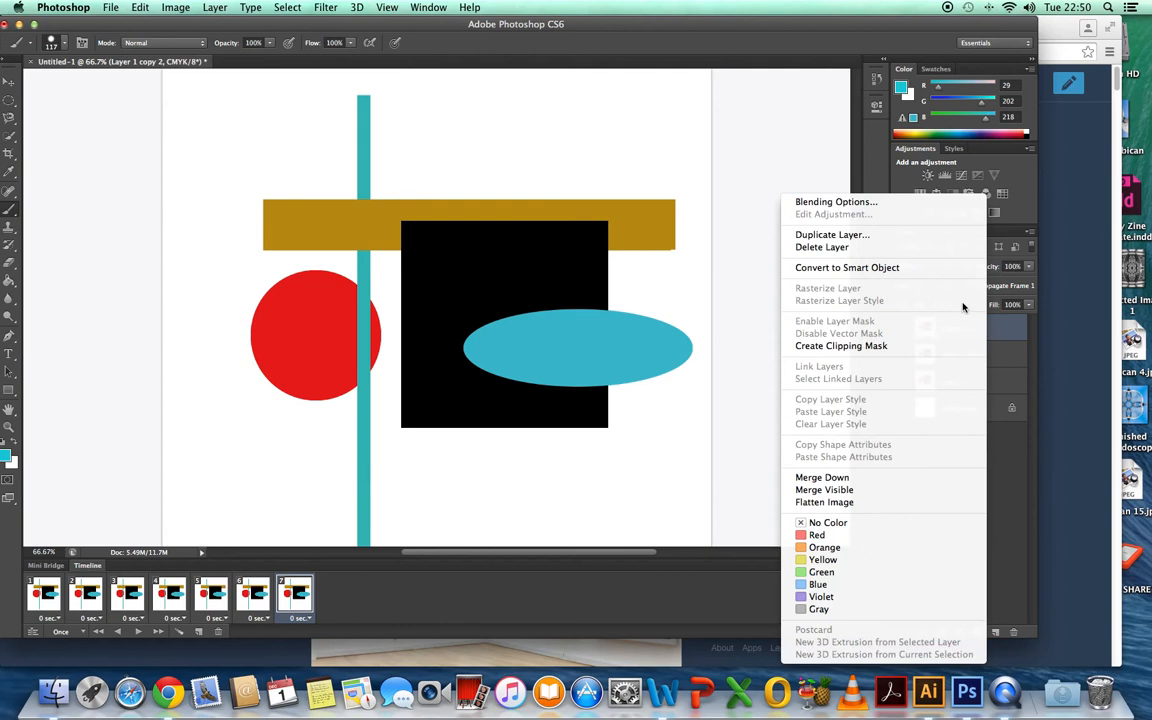
left_click(866, 234)
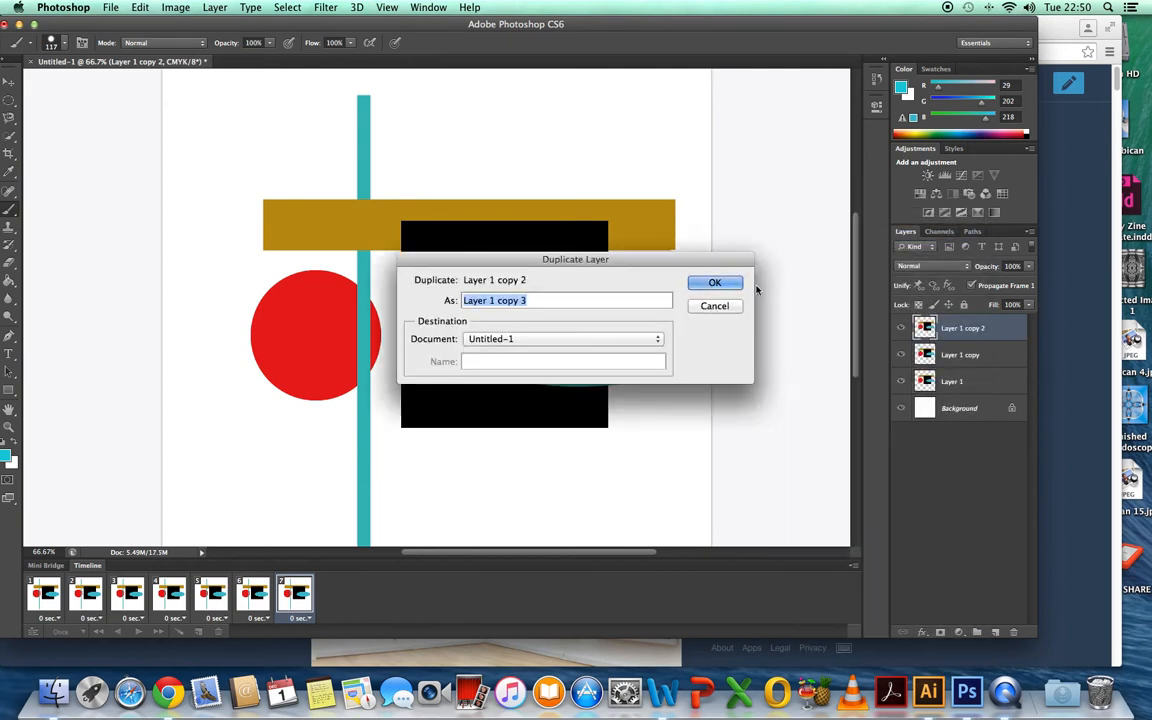
left_click(727, 283)
right_click(990, 330)
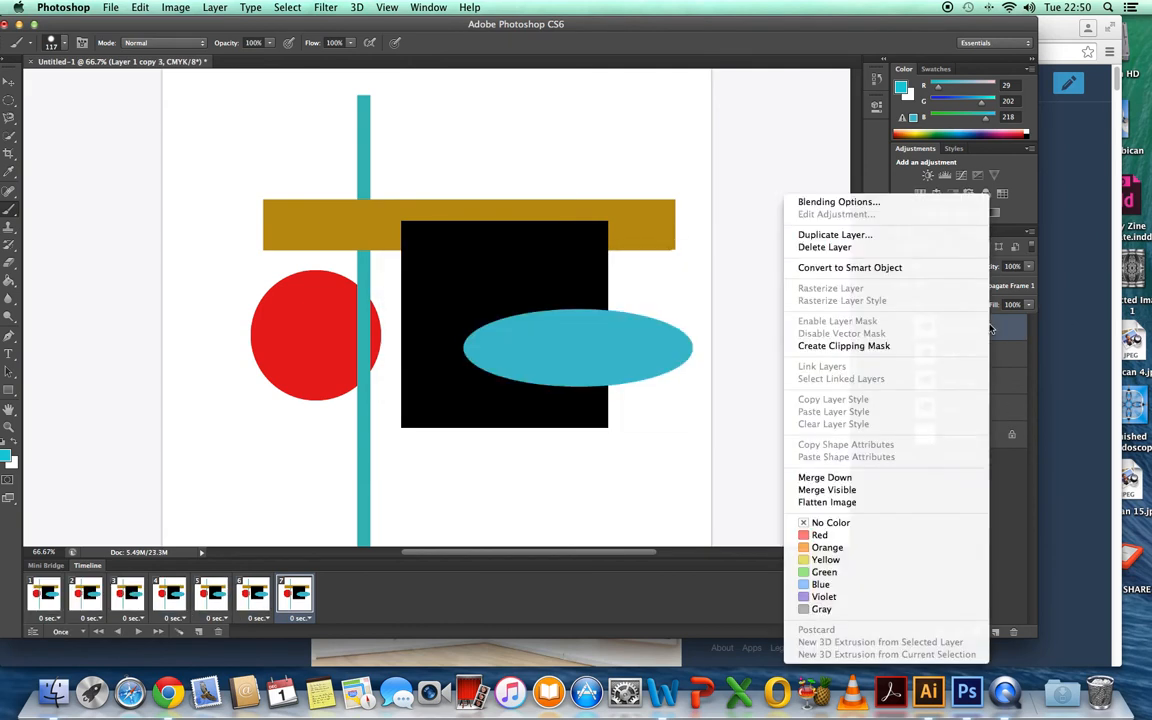
left_click(838, 234)
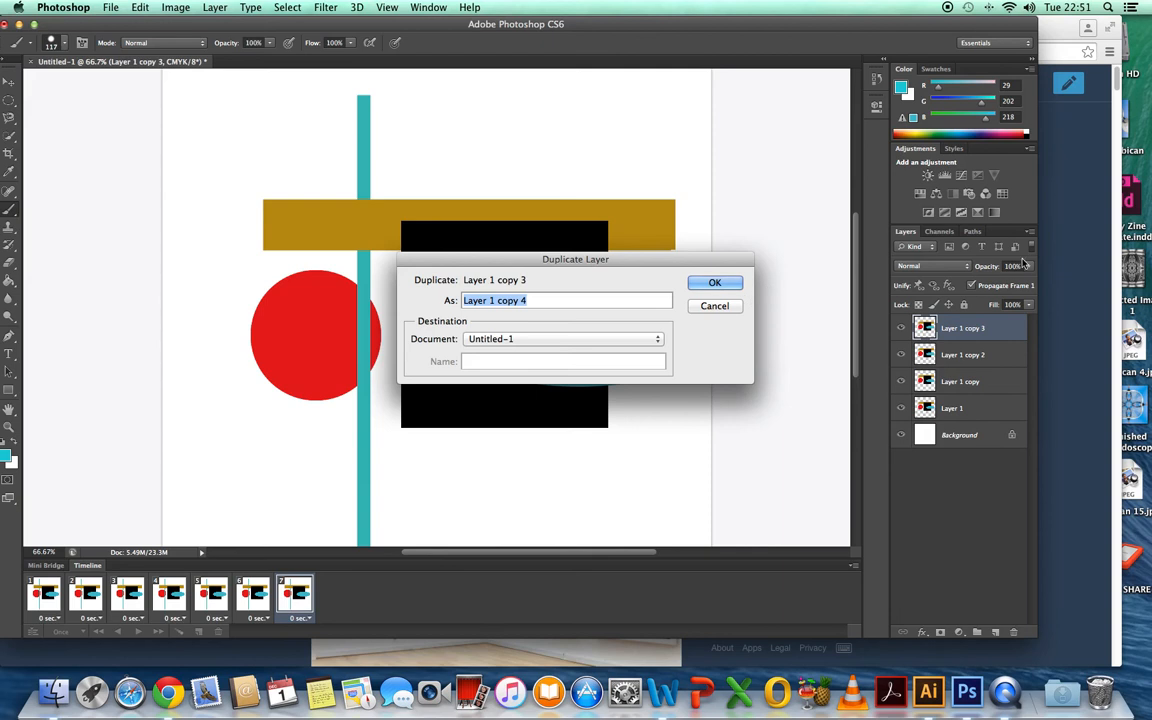
left_click(730, 283)
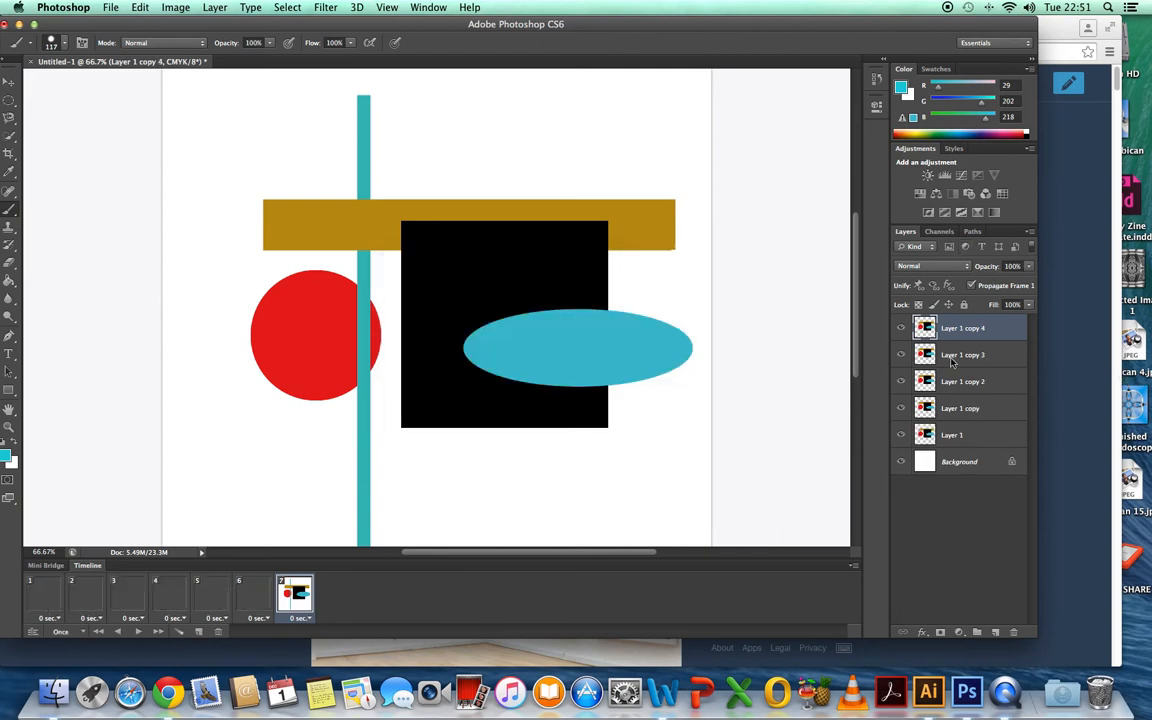
- Duplicate Layer 1 copy 4 within the same document, keeping the default name Layer 1 copy 5
right_click(938, 328)
left_click(832, 236)
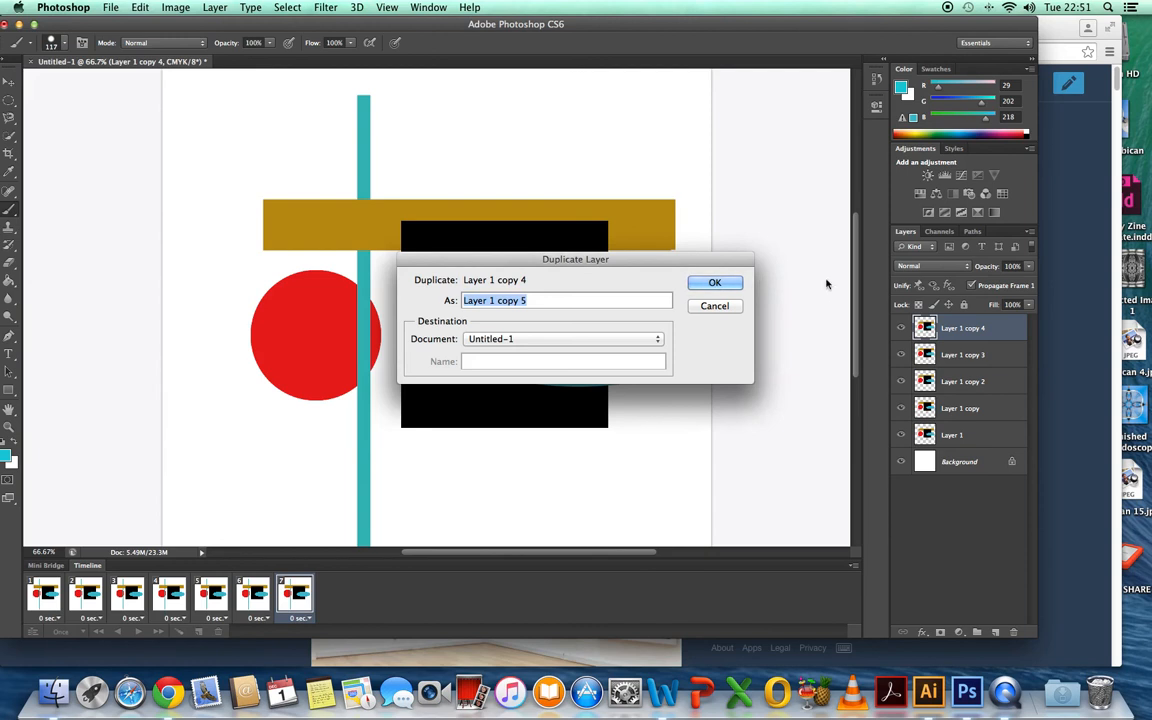
left_click(714, 284)
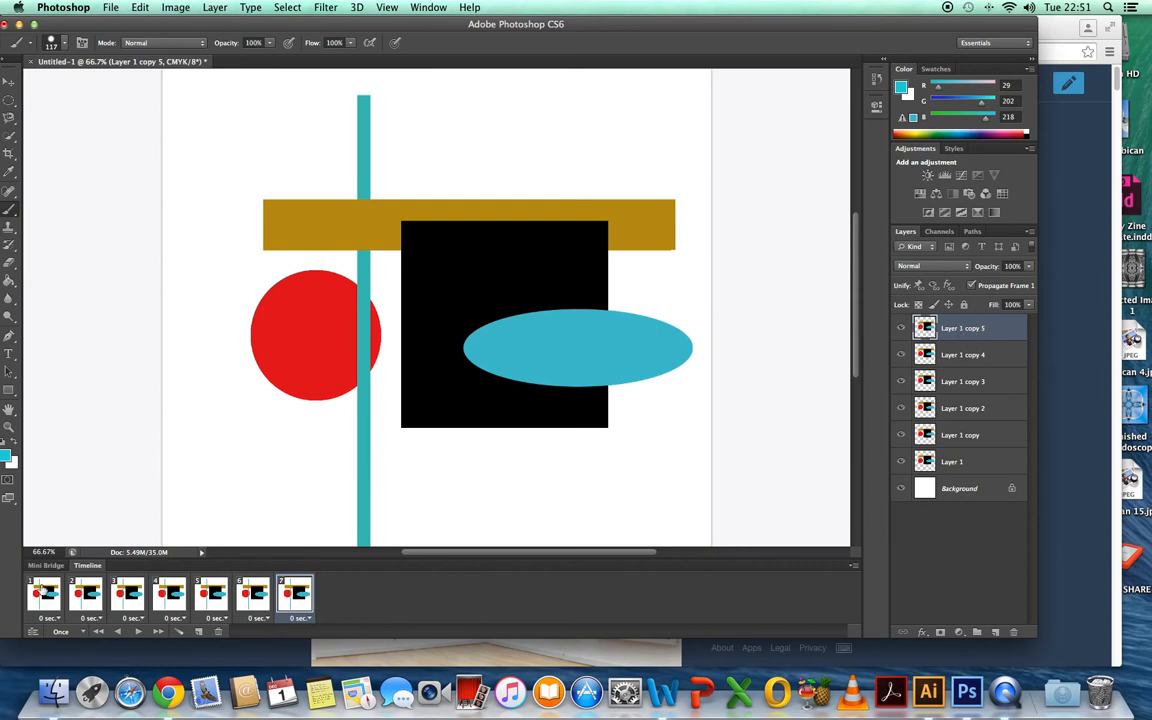
- In frame 2, select Layer 1 copy 4 and hide all the other layers, including the Background
left_click(89, 593)
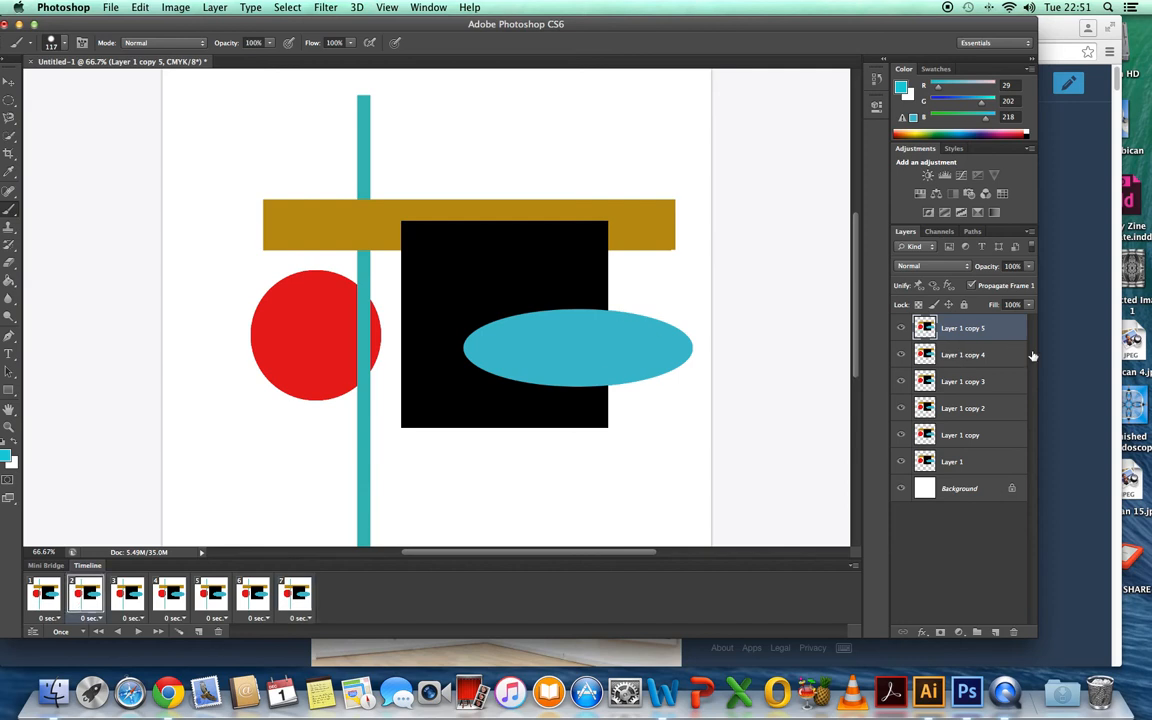
left_click(972, 354)
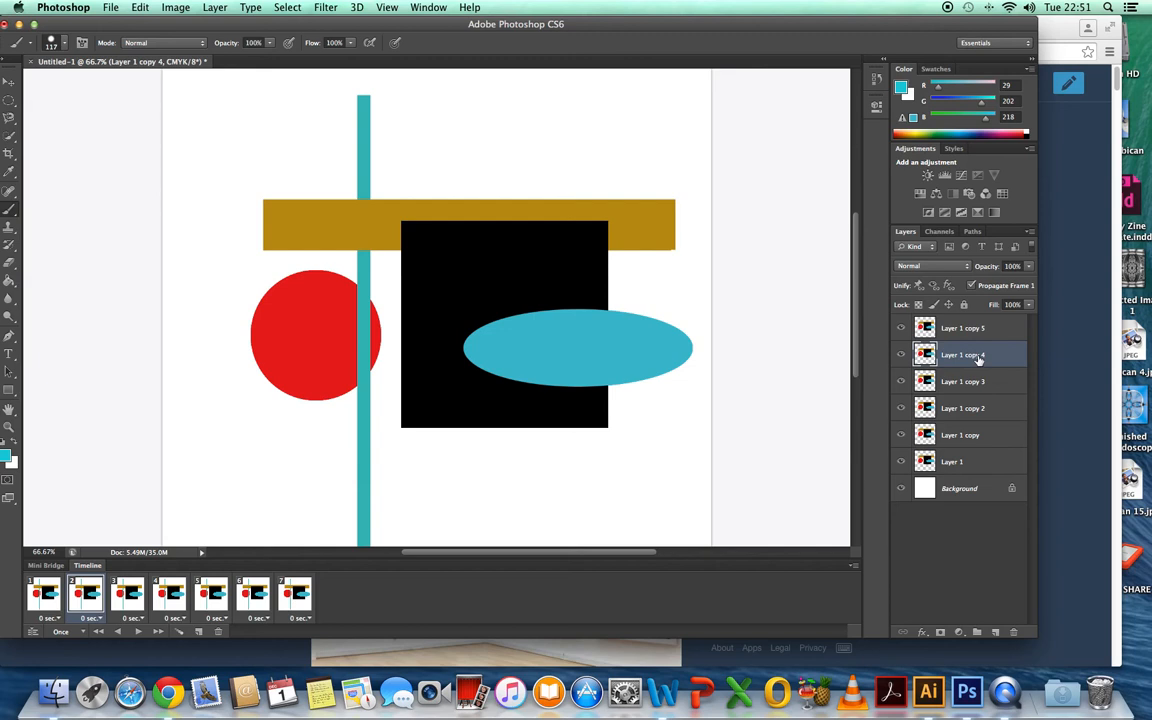
left_click(901, 489)
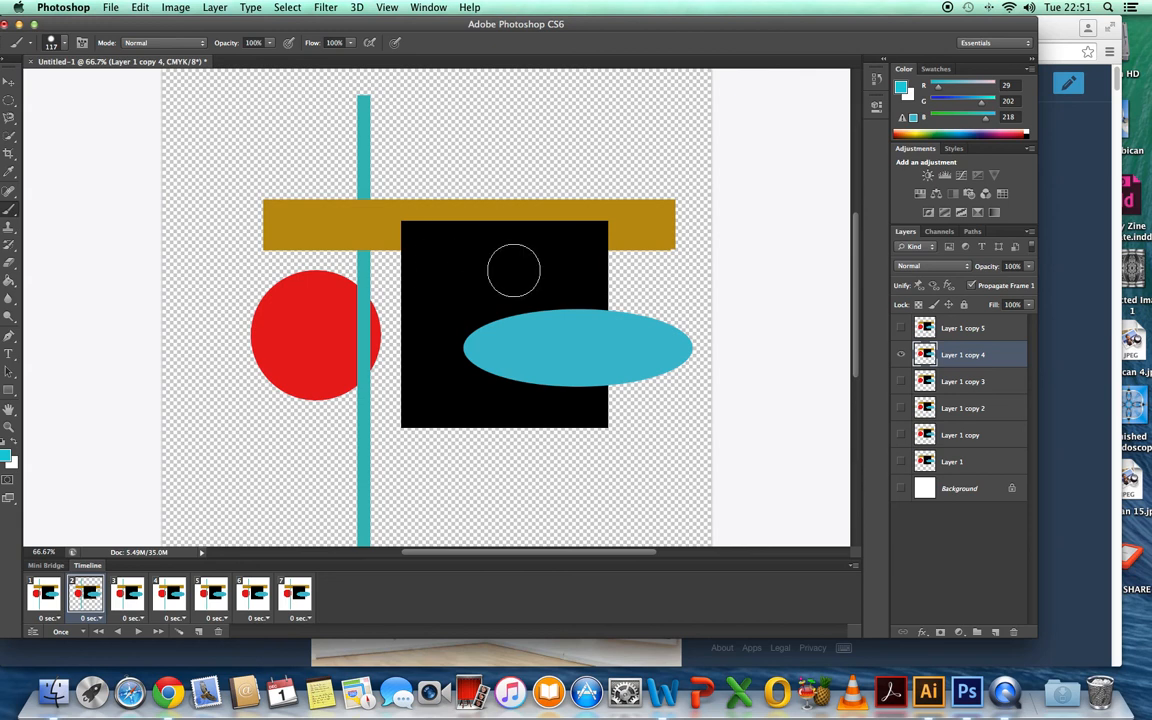
- Select the ochre horizontal bar on Layer 1 copy 4 with the Quick Selection tool, erase it completely and deselect
left_click(11, 137)
left_click(57, 133)
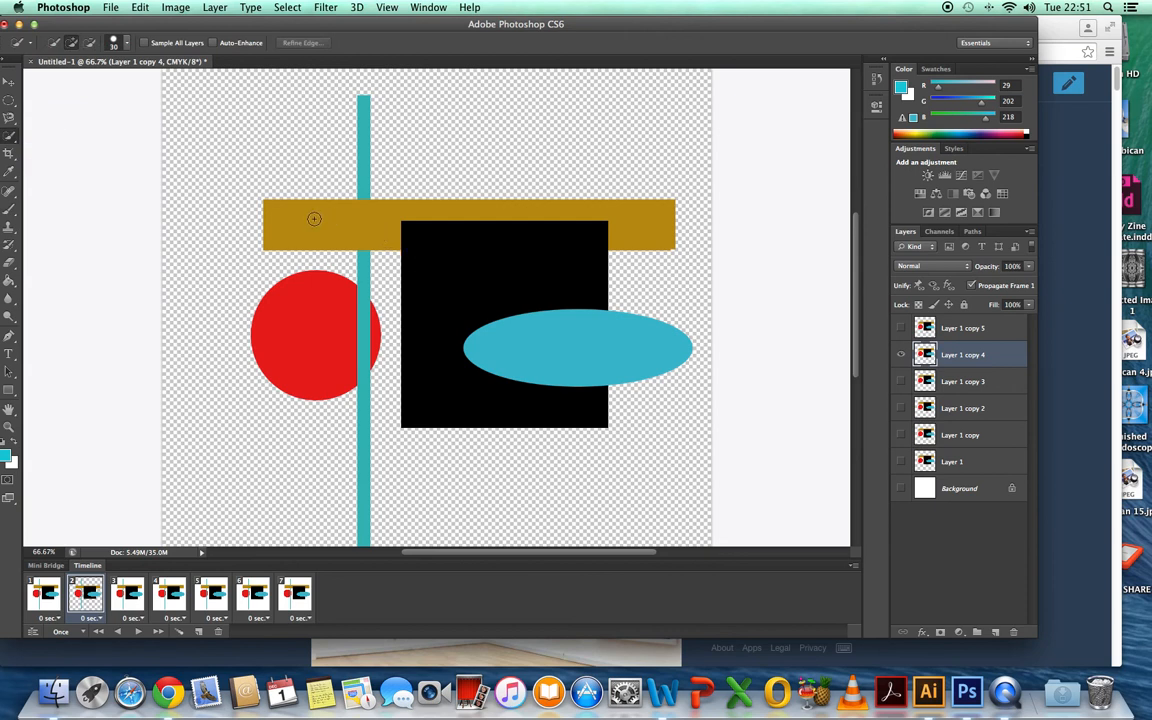
left_click(303, 220)
left_click_drag(611, 219, 665, 241)
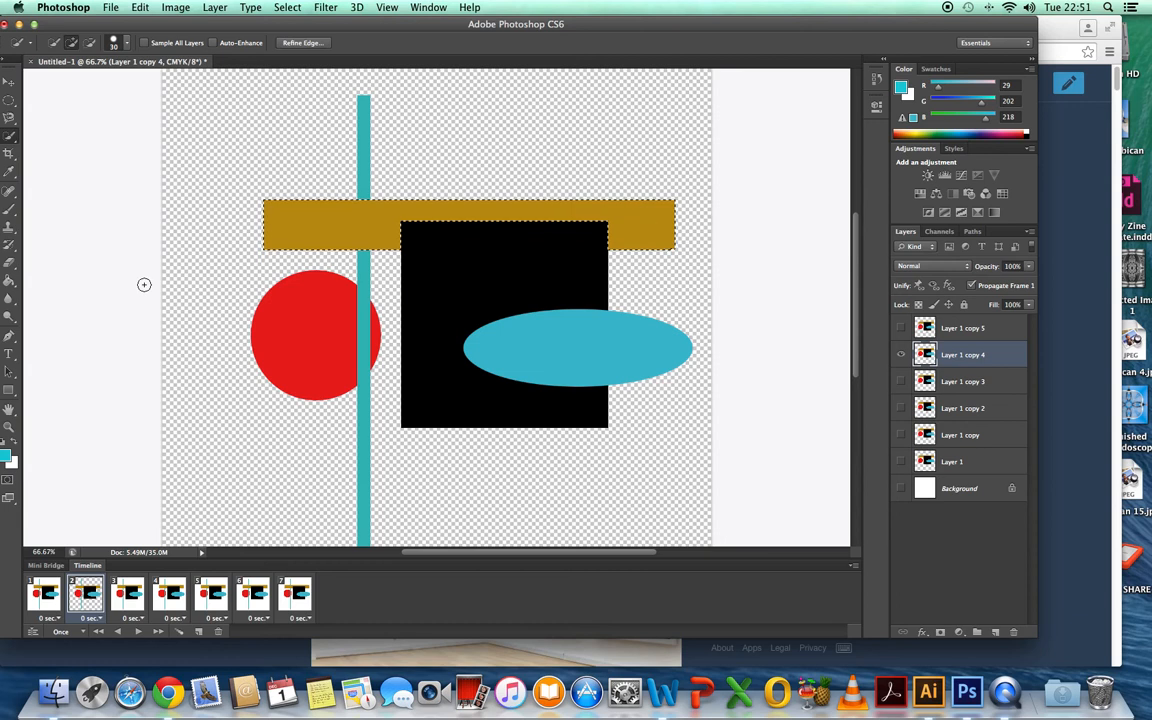
left_click(7, 264)
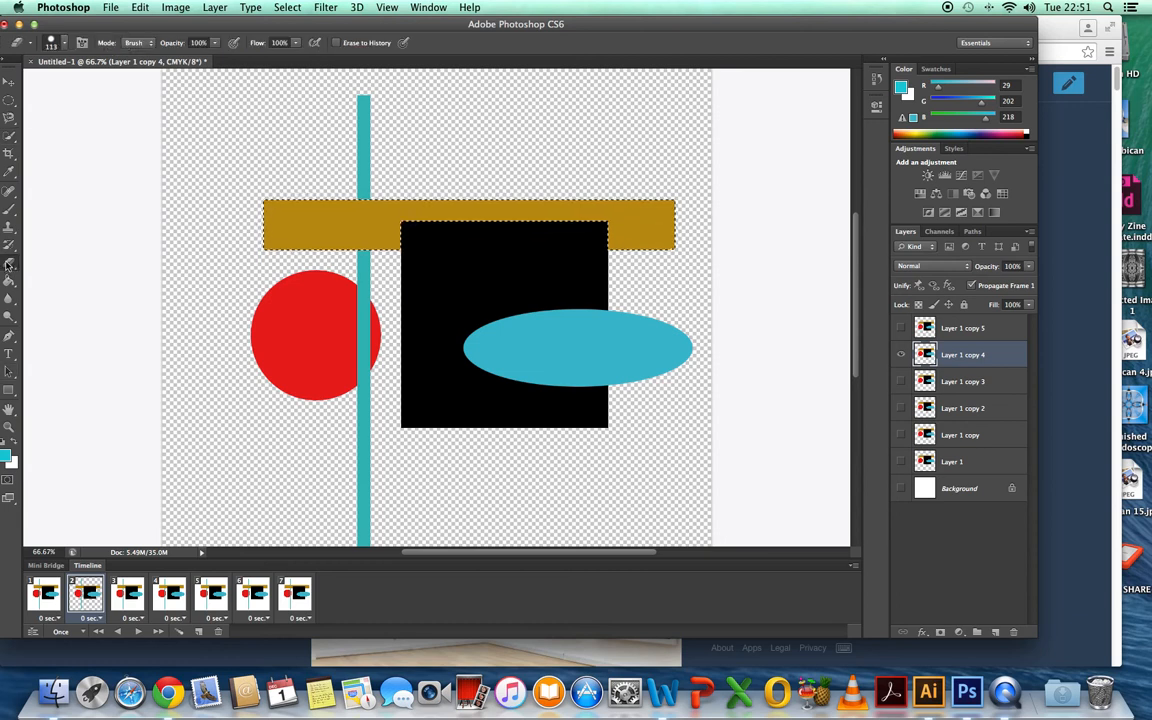
left_click_drag(342, 235, 231, 190)
mouse_move(311, 228)
left_mouse_down()
mouse_move(296, 254)
mouse_move(222, 250)
mouse_move(536, 249)
mouse_move(381, 226)
mouse_move(622, 216)
mouse_move(458, 211)
mouse_move(733, 218)
mouse_move(646, 220)
mouse_move(719, 243)
mouse_move(622, 250)
mouse_move(642, 252)
mouse_move(575, 210)
left_mouse_up()
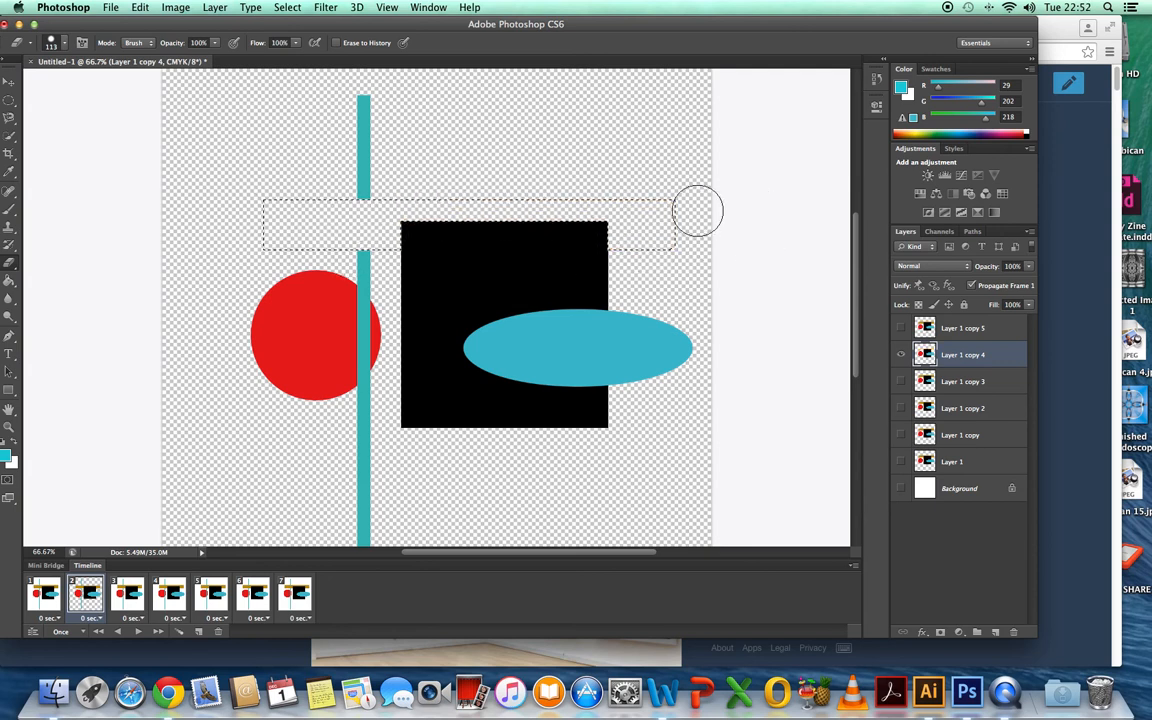
key("super+d")
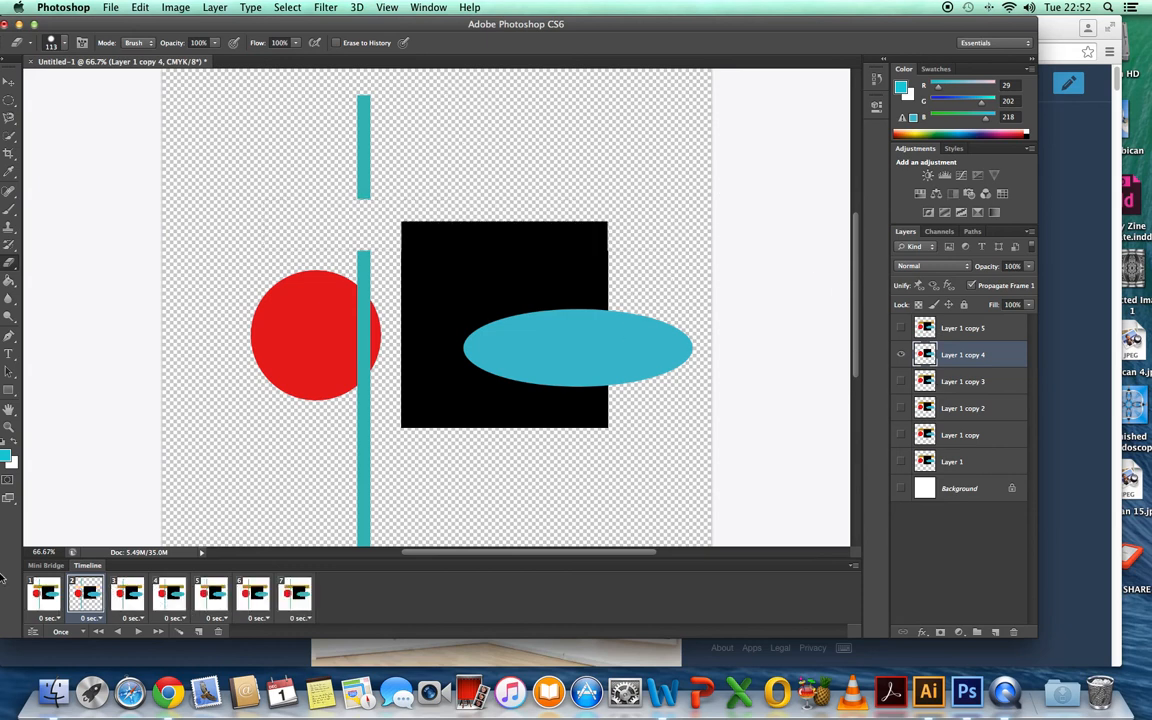
- In frame 3, select Layer 1 copy 3 and hide all the other layers, including the Background
left_click(125, 594)
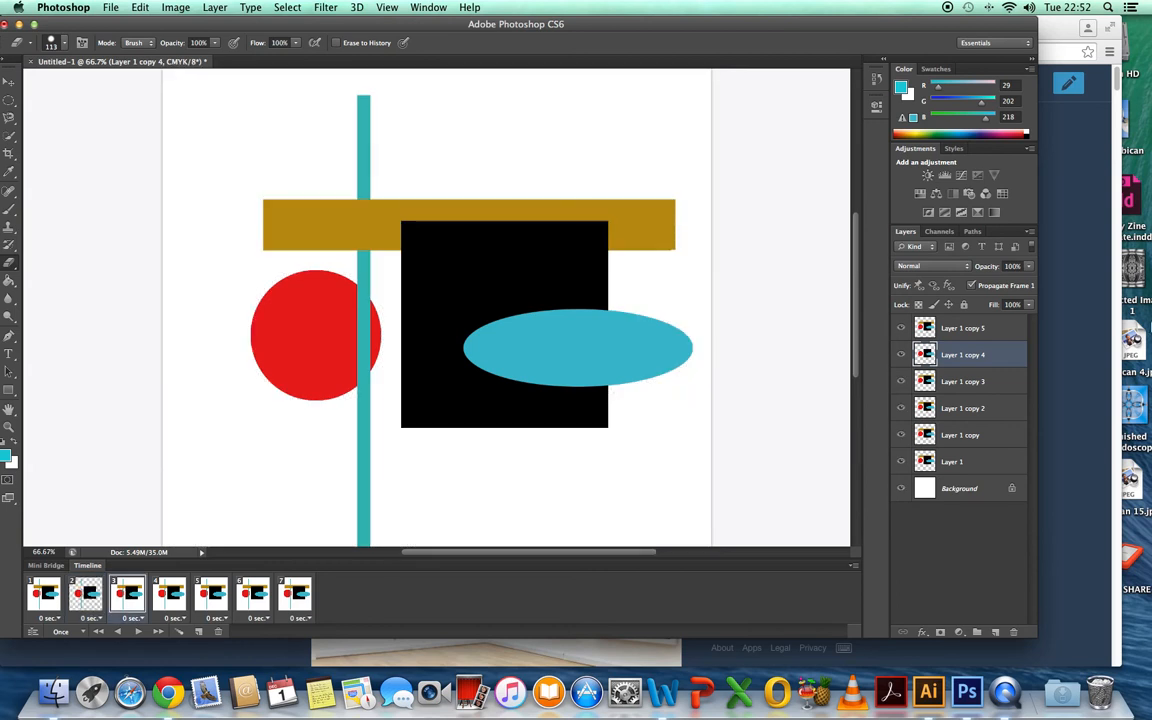
left_click(978, 383)
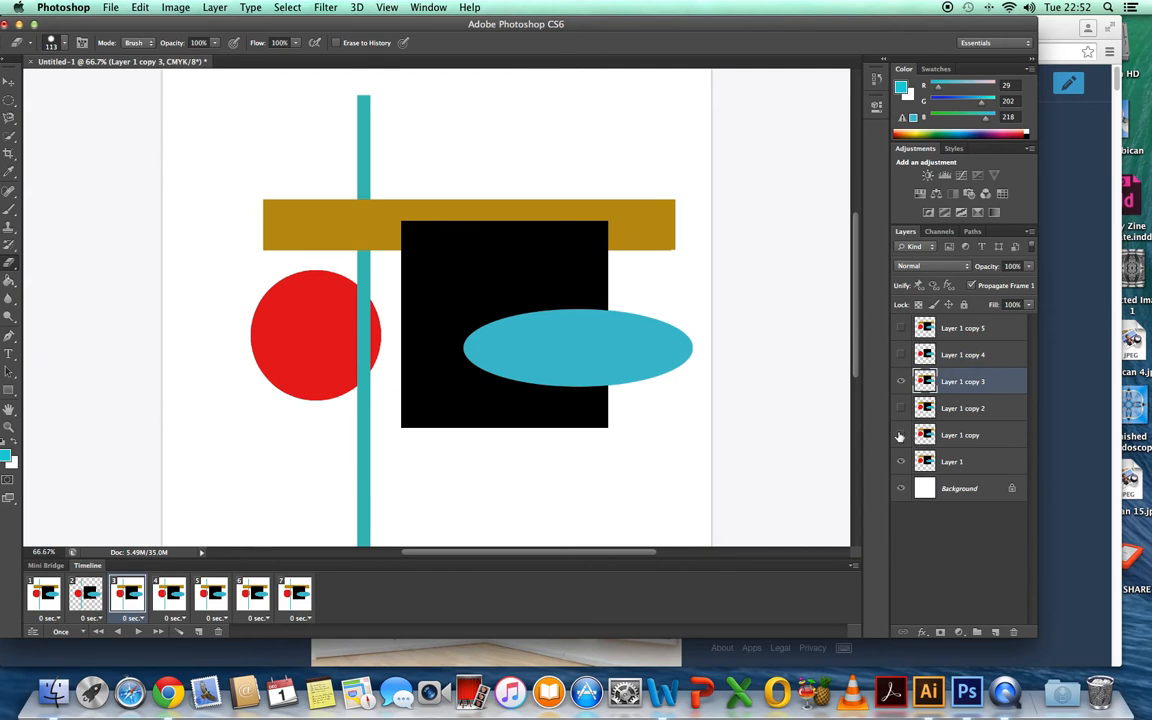
left_click(902, 489)
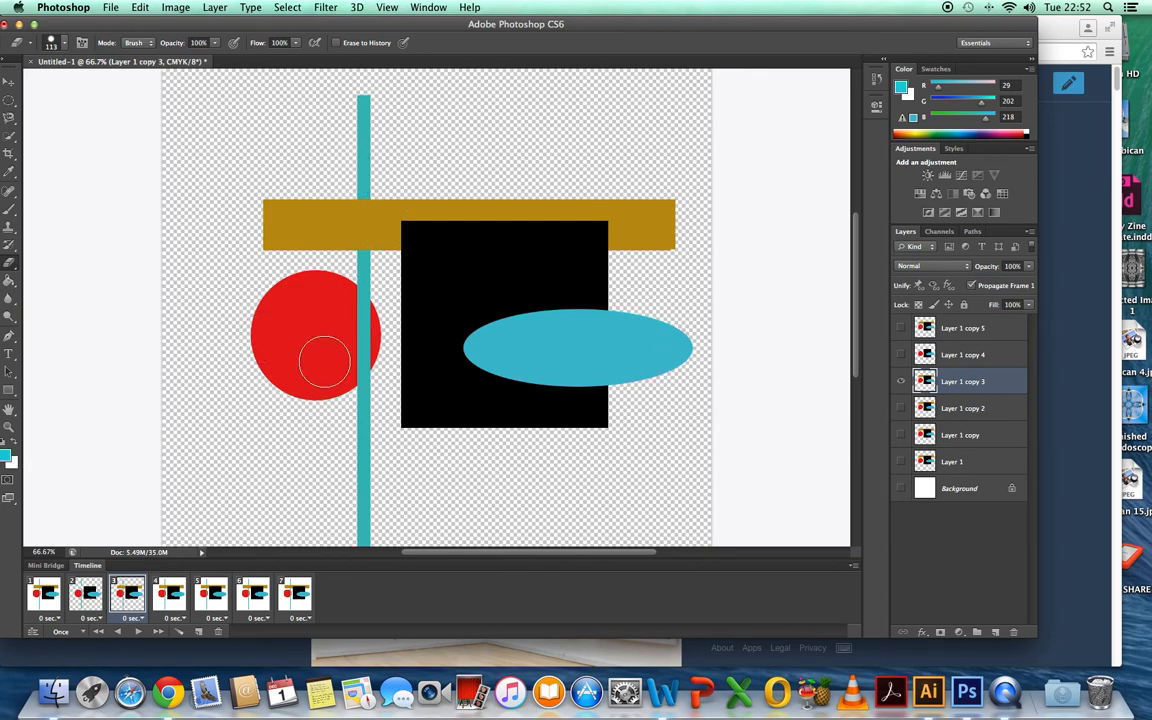
- Try to erase the entire red circle on Layer 1 copy 3 through a quick selection, undo the erasure and deselect
left_click(7, 139)
left_click(287, 322)
left_click(375, 340)
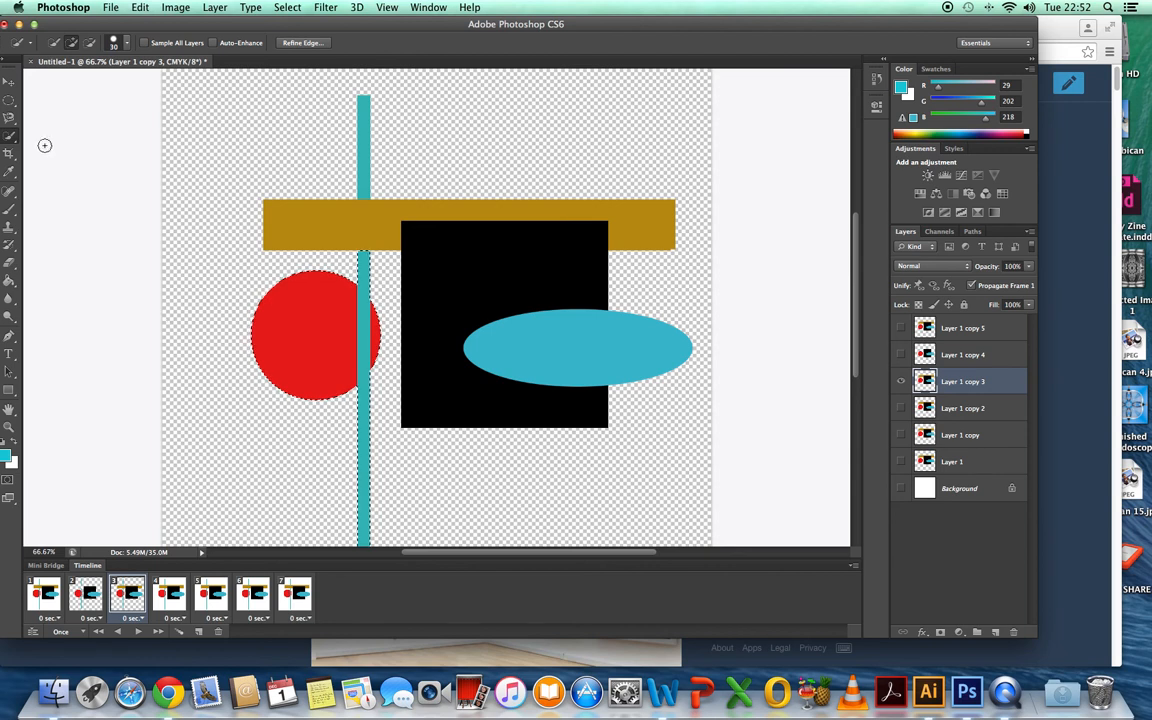
left_click(15, 259)
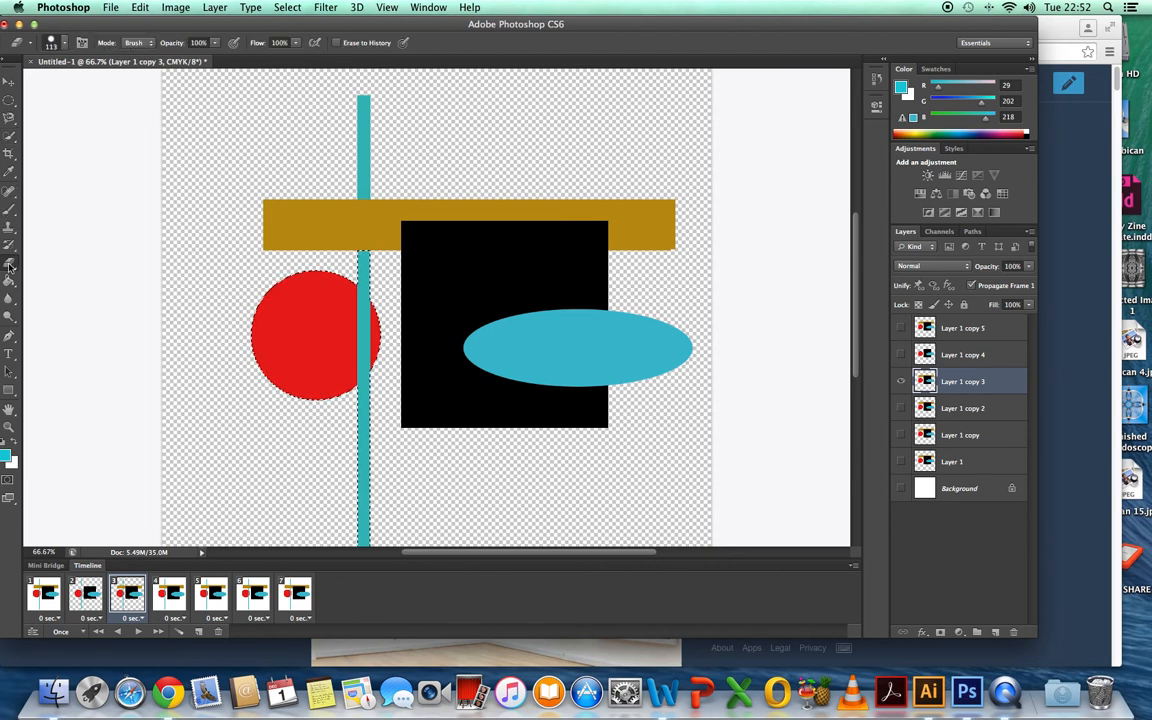
mouse_move(378, 354)
left_mouse_down()
mouse_move(346, 346)
mouse_move(325, 300)
mouse_move(214, 285)
mouse_move(376, 295)
mouse_move(377, 275)
mouse_move(280, 308)
mouse_move(470, 345)
mouse_move(332, 372)
left_mouse_up()
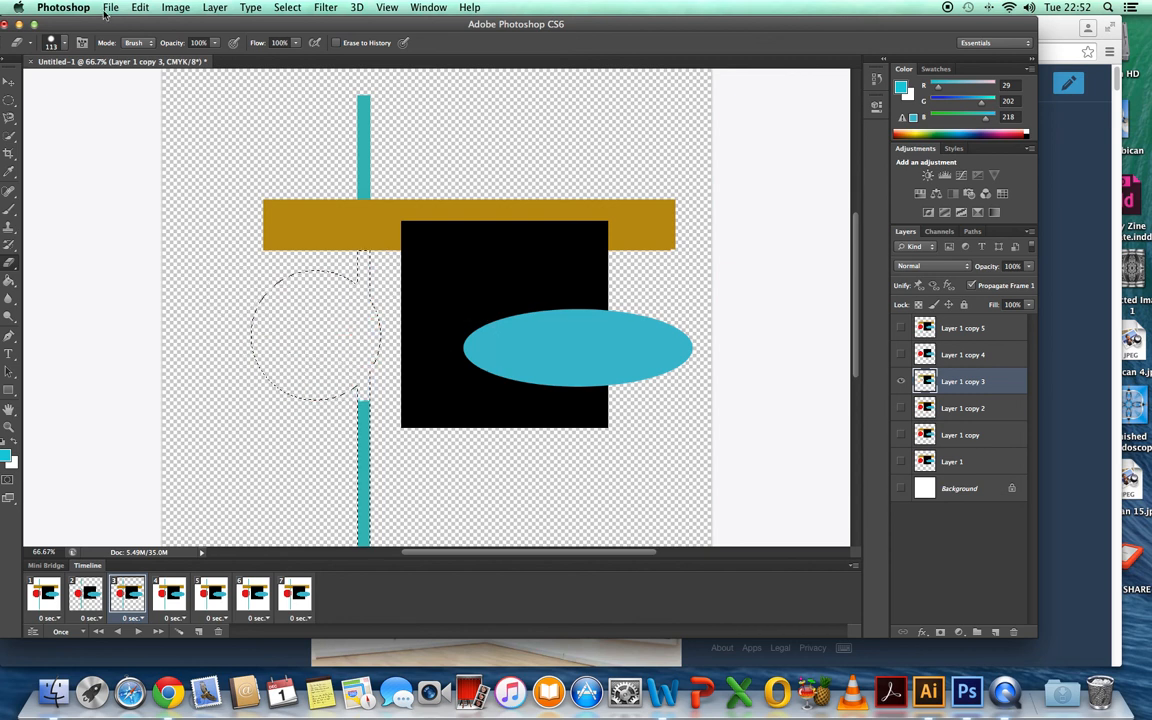
left_click(140, 8)
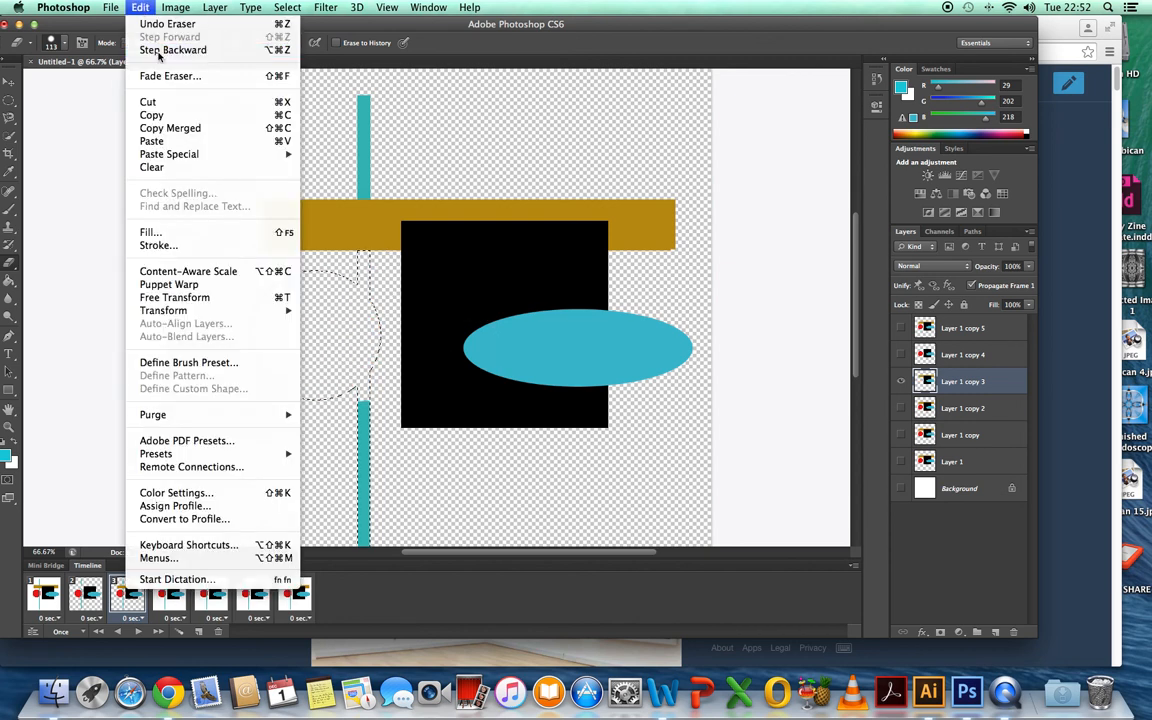
left_click(160, 50)
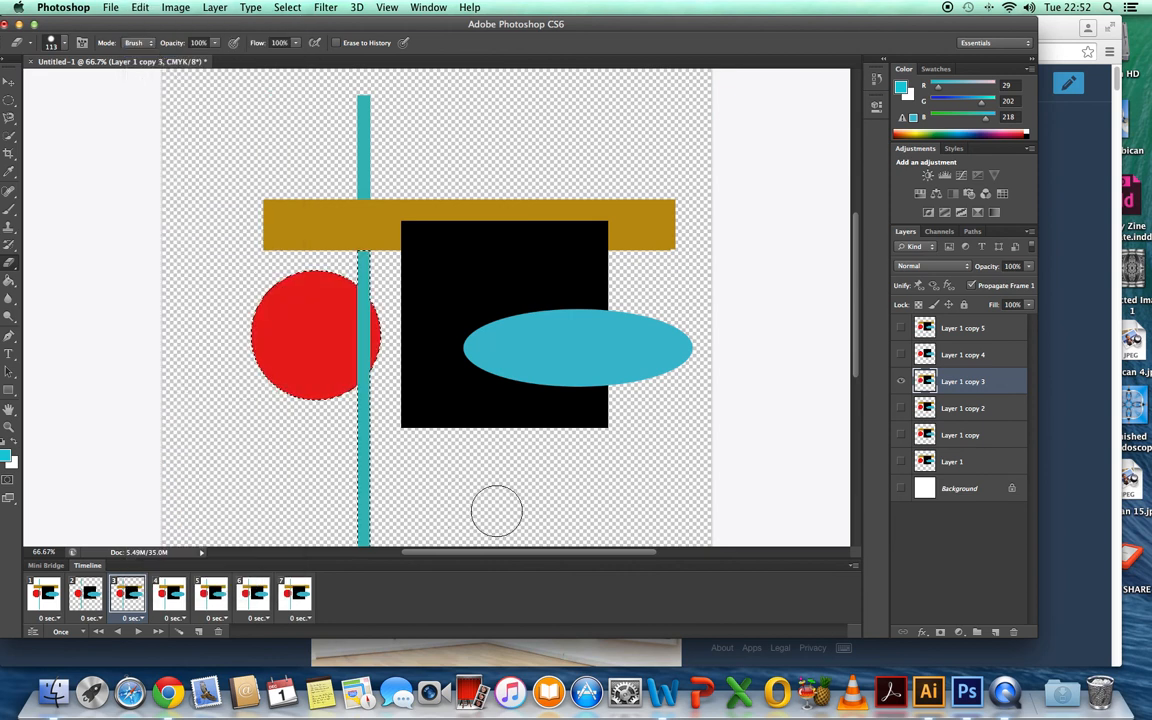
key("super+d")
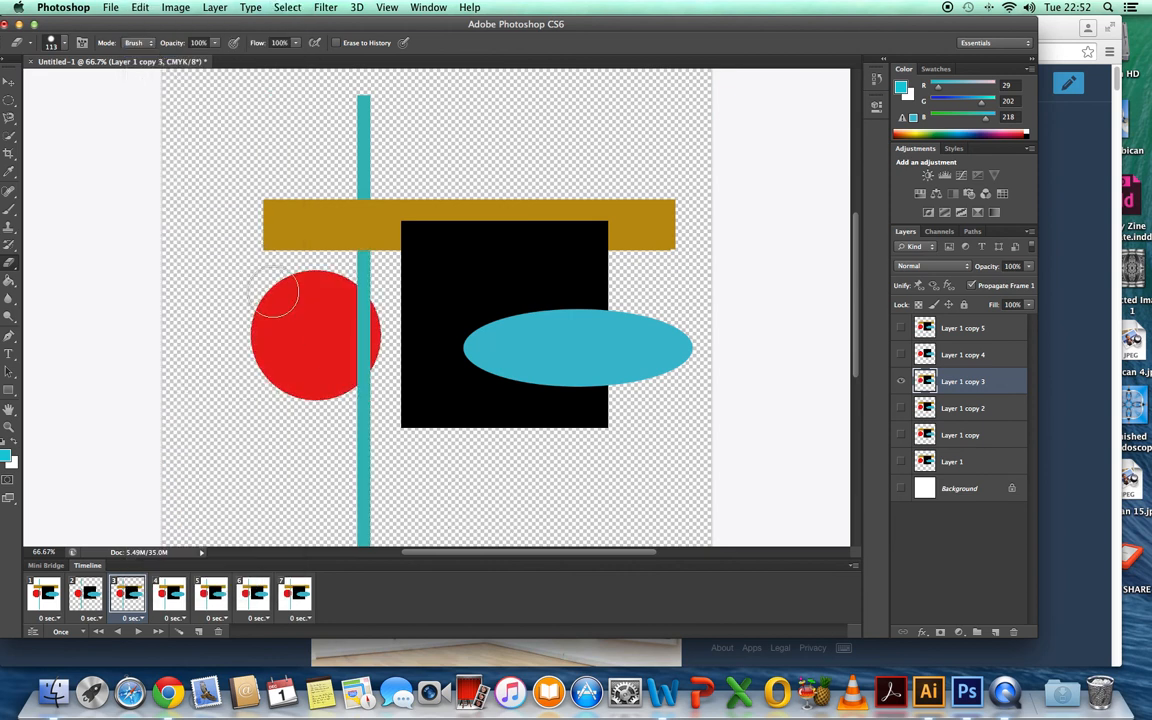
- Quick-select the large part of the red circle left of the teal bar, erase it and deselect
left_click(9, 135)
left_click(307, 335)
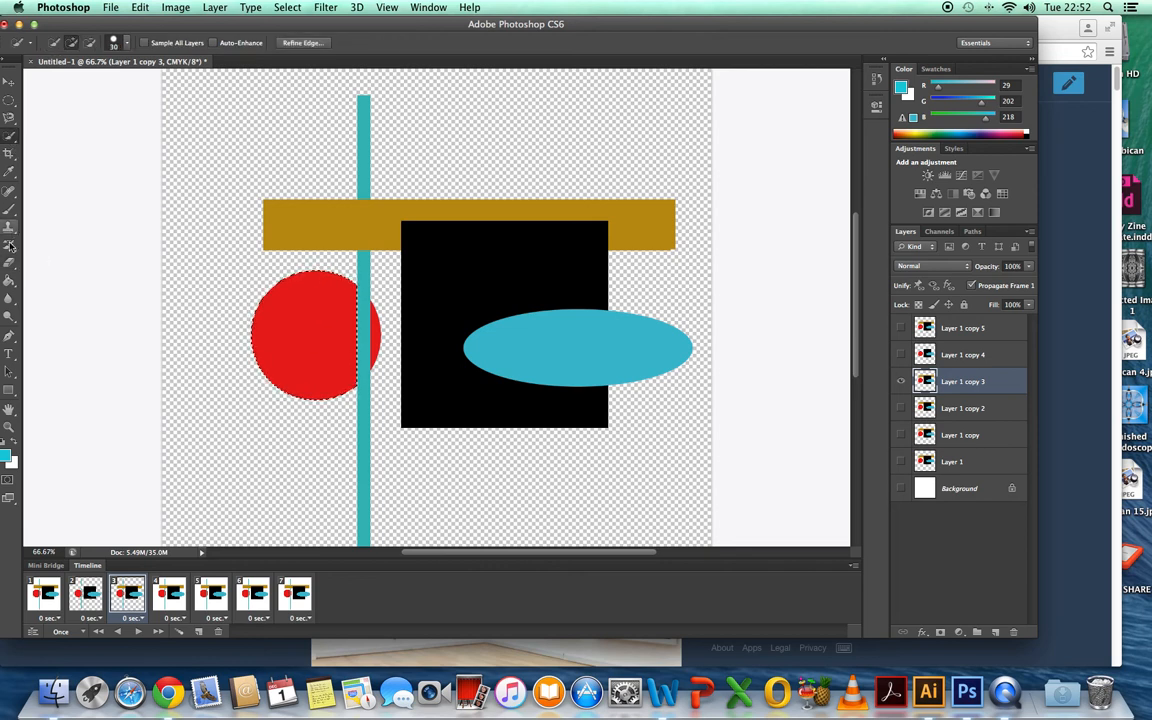
key("e")
mouse_move(303, 257)
left_mouse_down()
mouse_move(272, 288)
mouse_move(275, 320)
mouse_move(419, 345)
mouse_move(305, 378)
mouse_move(285, 370)
mouse_move(374, 322)
mouse_move(316, 278)
mouse_move(334, 345)
mouse_move(324, 357)
left_mouse_up()
key("super+d")
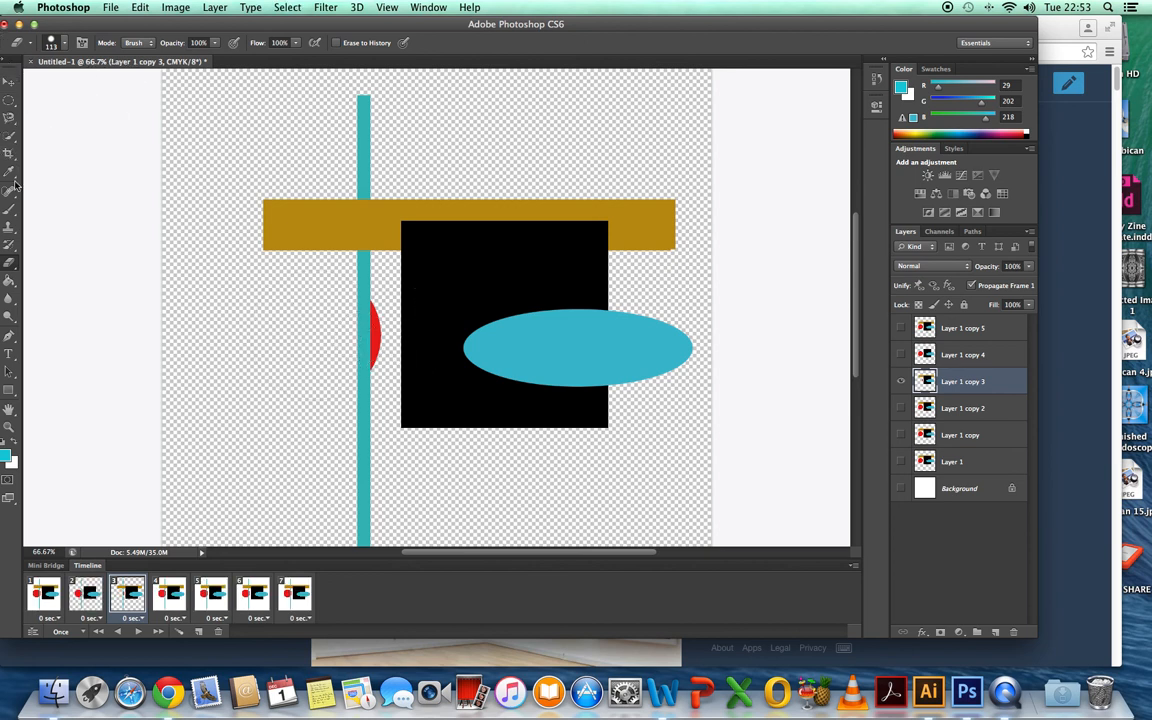
left_click(9, 135)
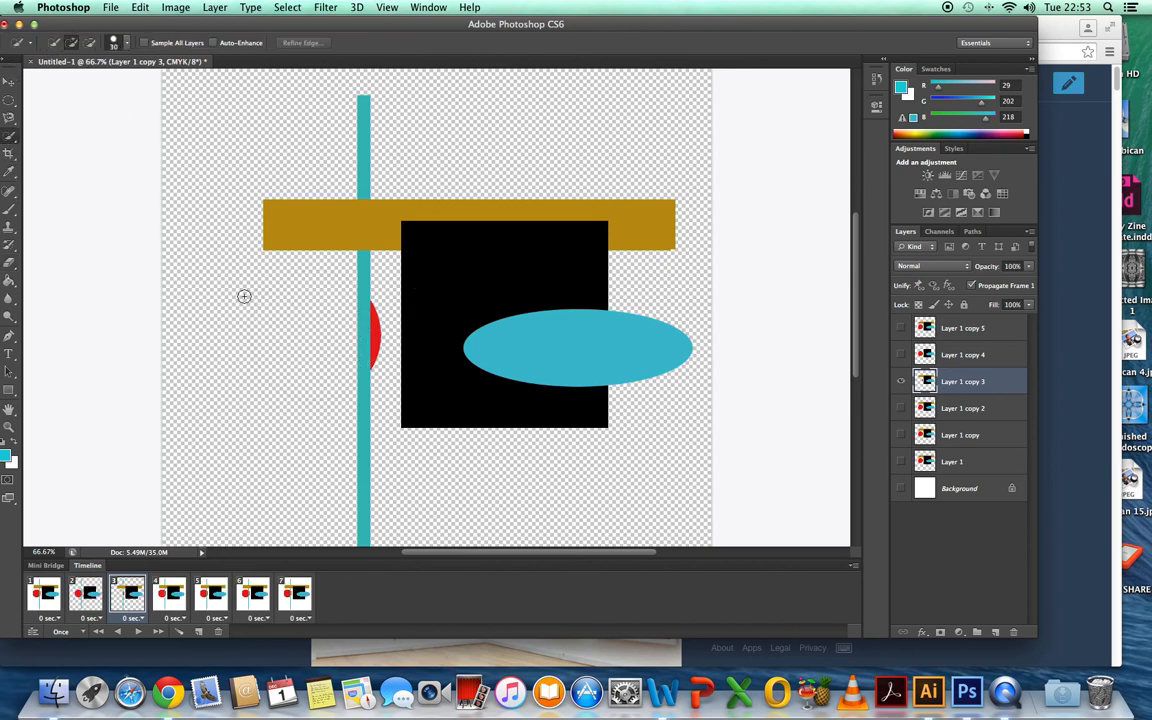
left_click(374, 333)
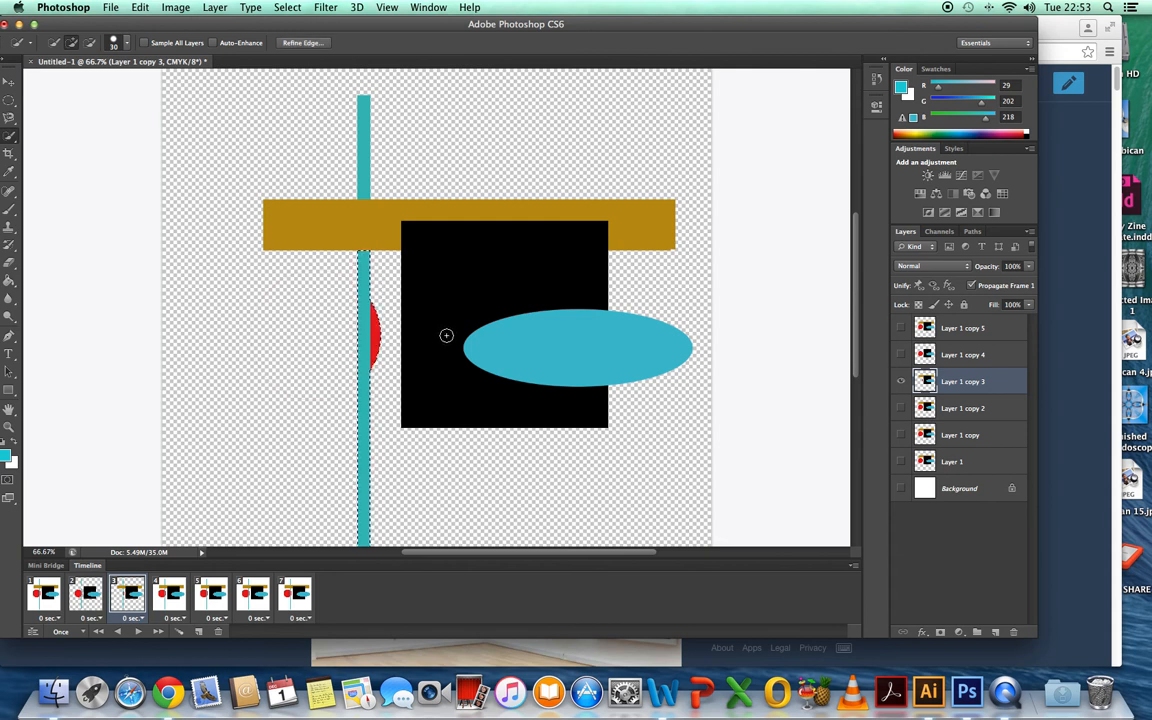
key("super+d")
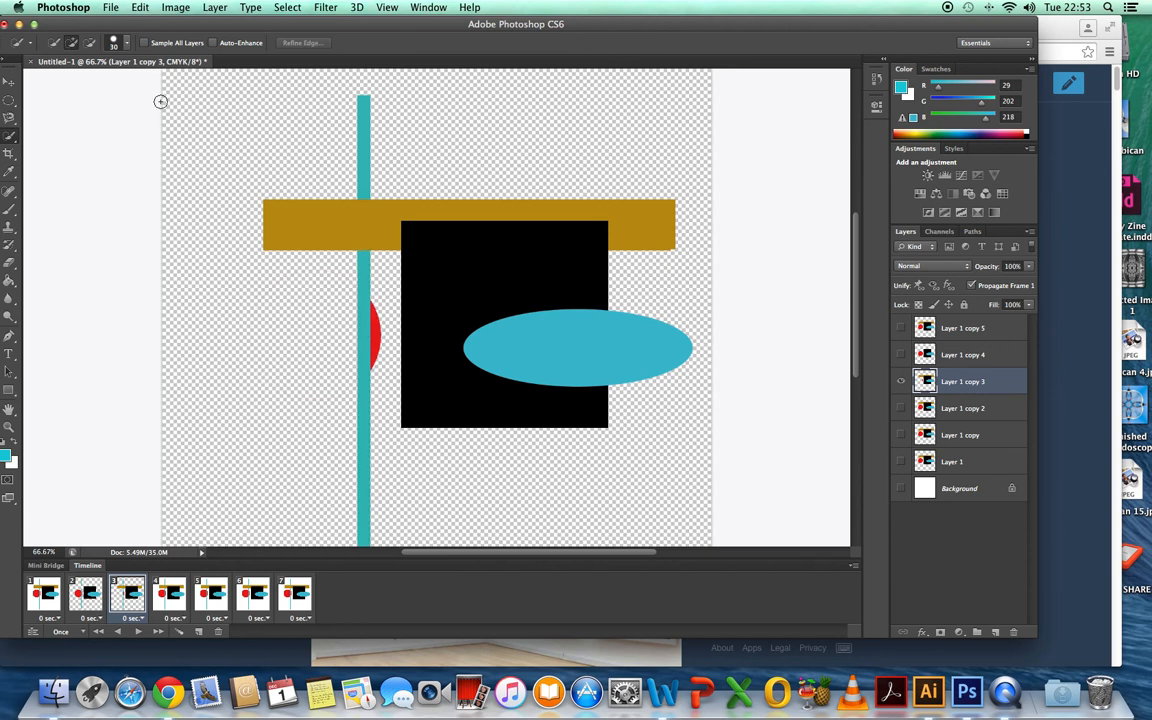
- Reduce the Quick Selection brush to 10 px, select the red sliver right of the teal bar, erase it and deselect
left_click(128, 45)
left_click_drag(71, 83, 64, 85)
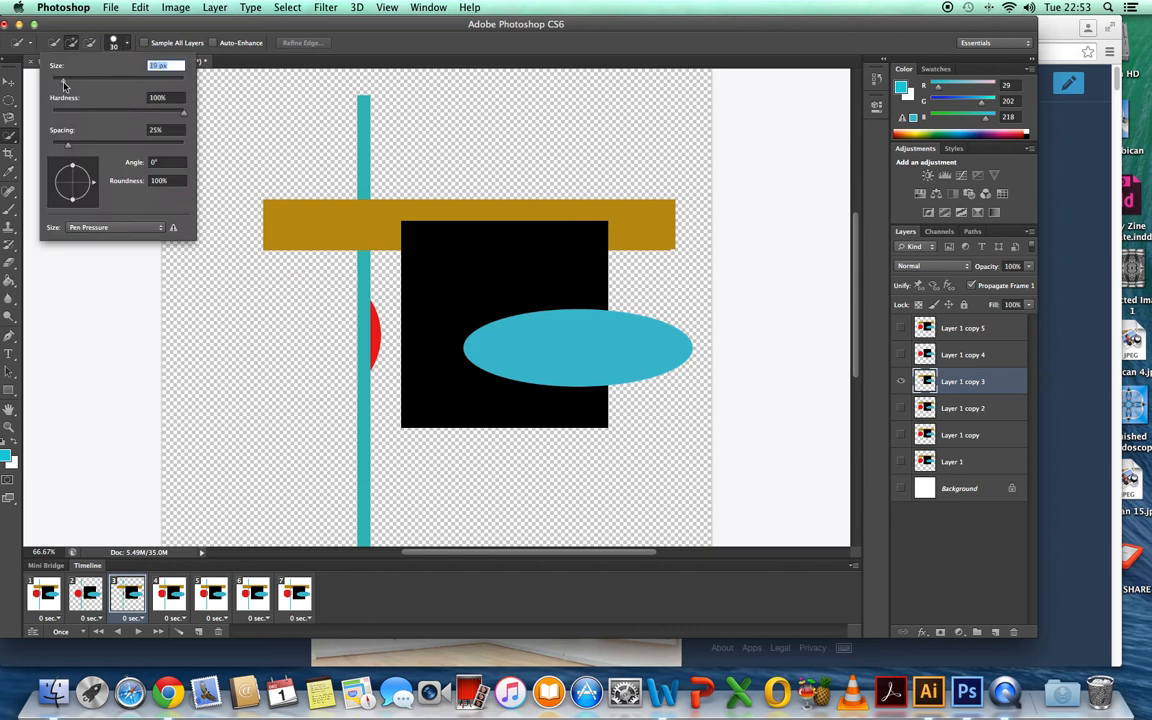
key("Return")
left_click(375, 336)
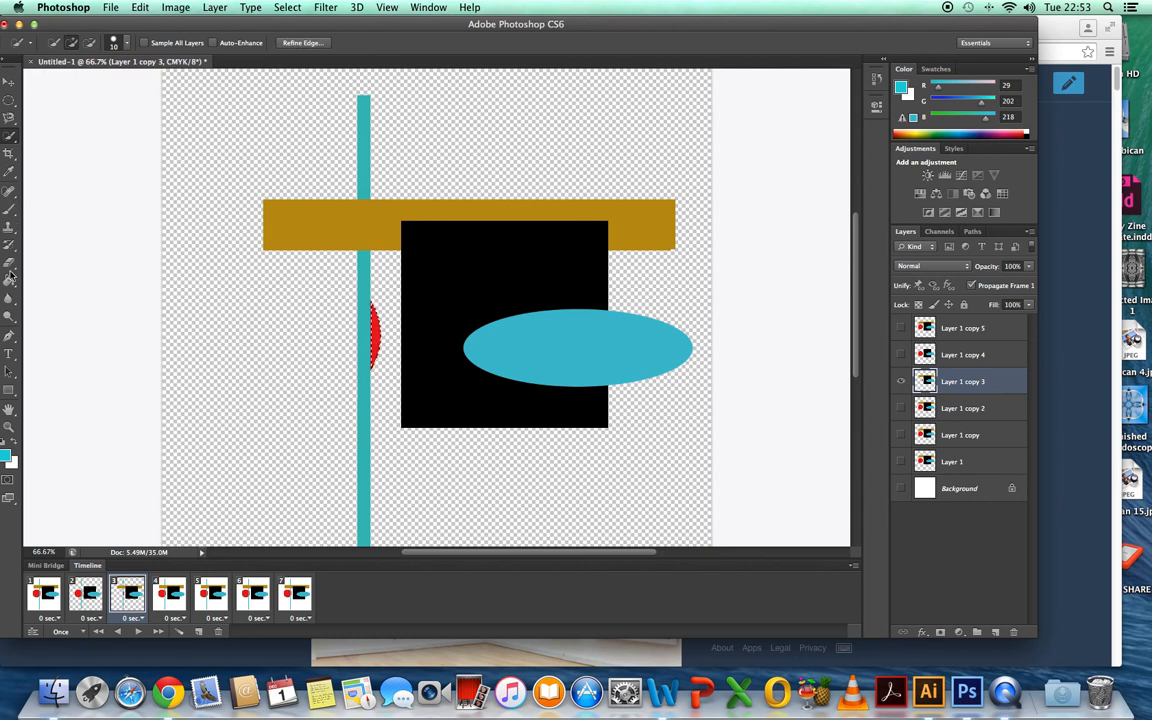
left_click(9, 262)
mouse_move(367, 326)
left_mouse_down()
mouse_move(373, 342)
mouse_move(378, 319)
mouse_move(375, 352)
mouse_move(375, 295)
left_mouse_up()
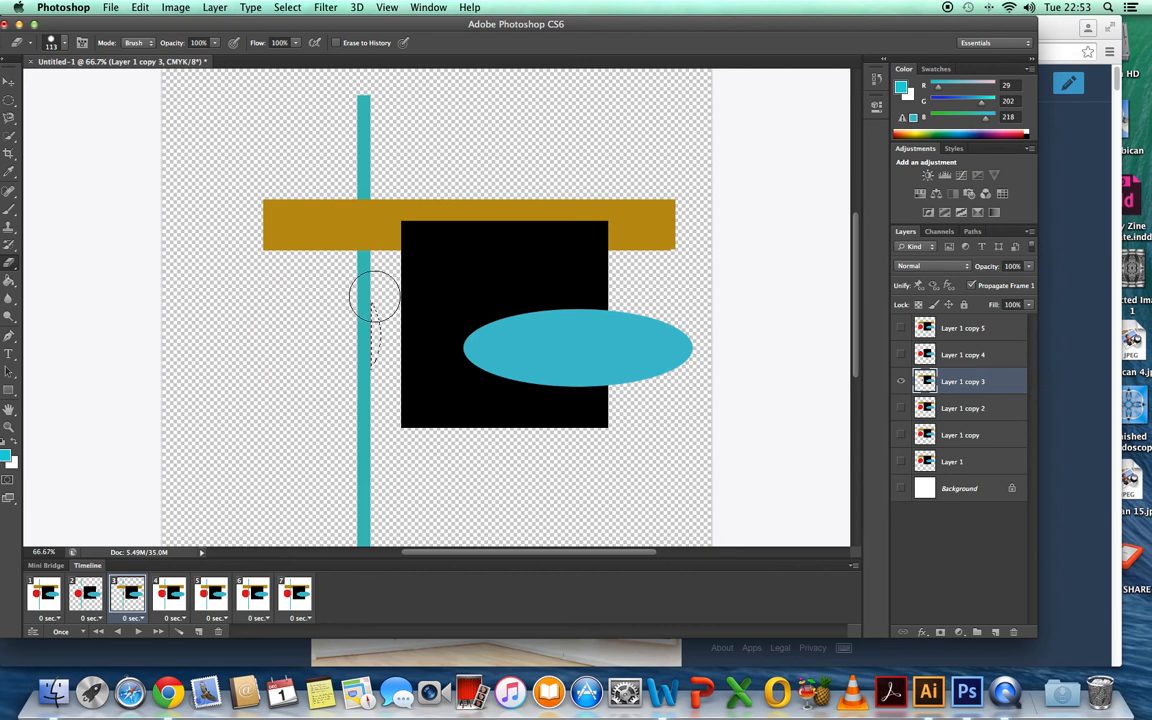
key("super+d")
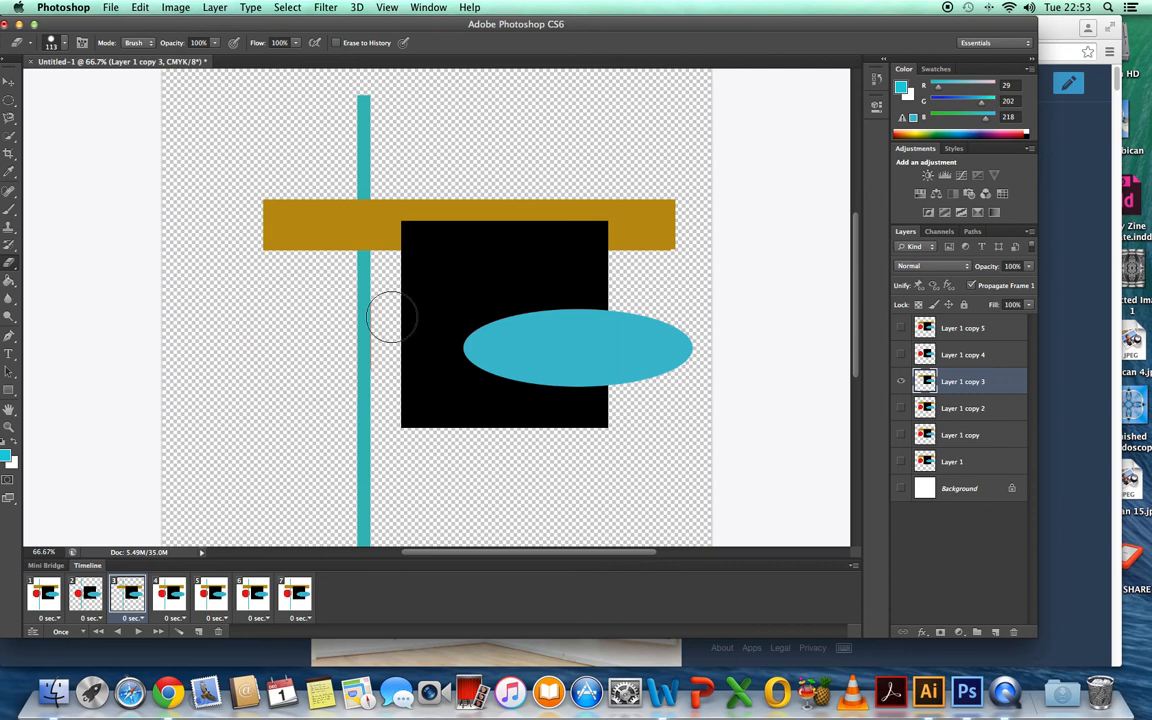
left_click(9, 137)
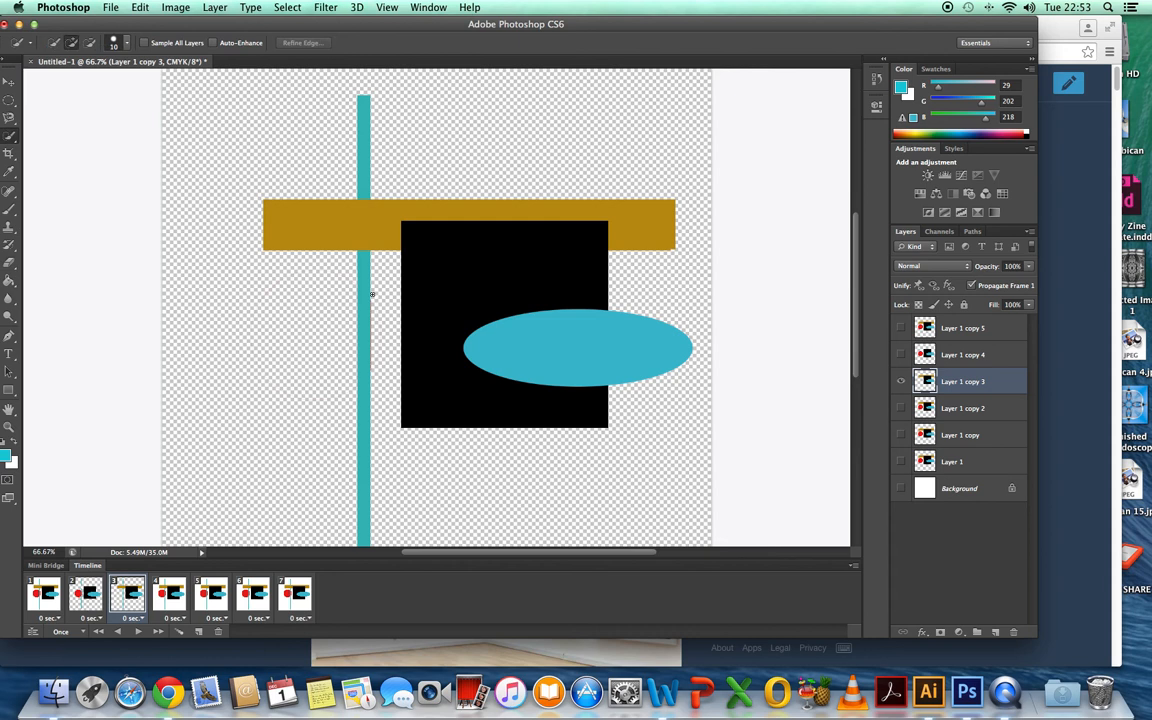
mouse_move(376, 303)
left_mouse_down()
mouse_move(377, 428)
mouse_move(380, 393)
left_mouse_up()
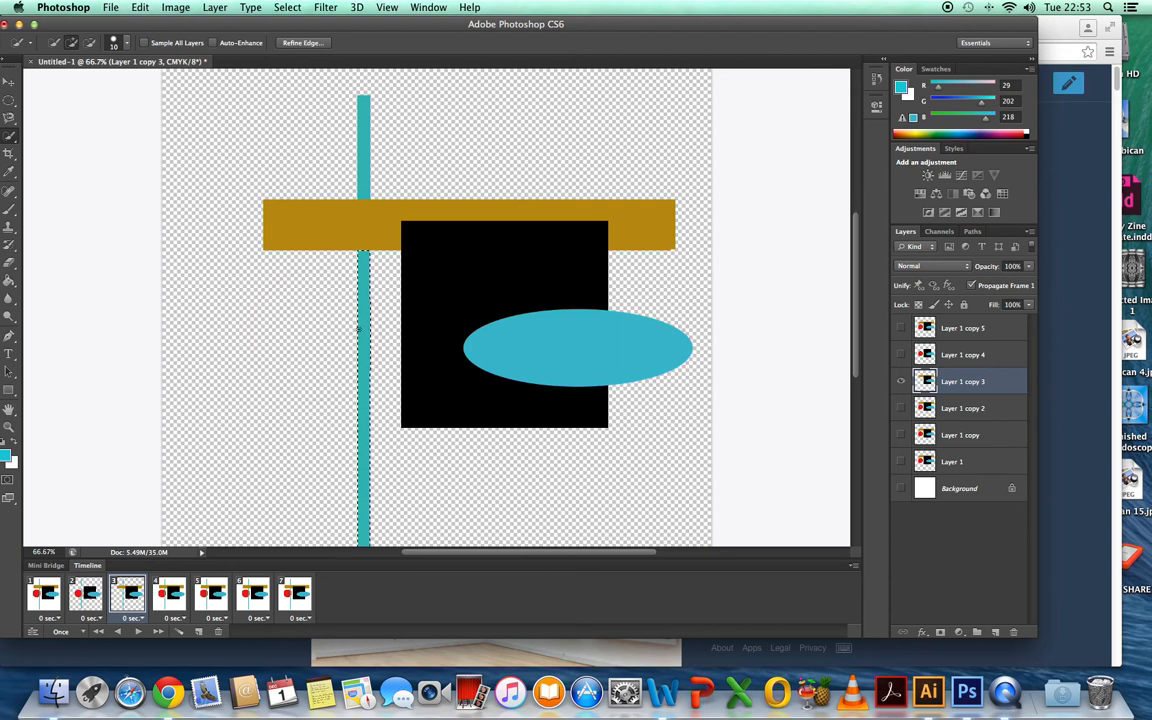
key("super+d")
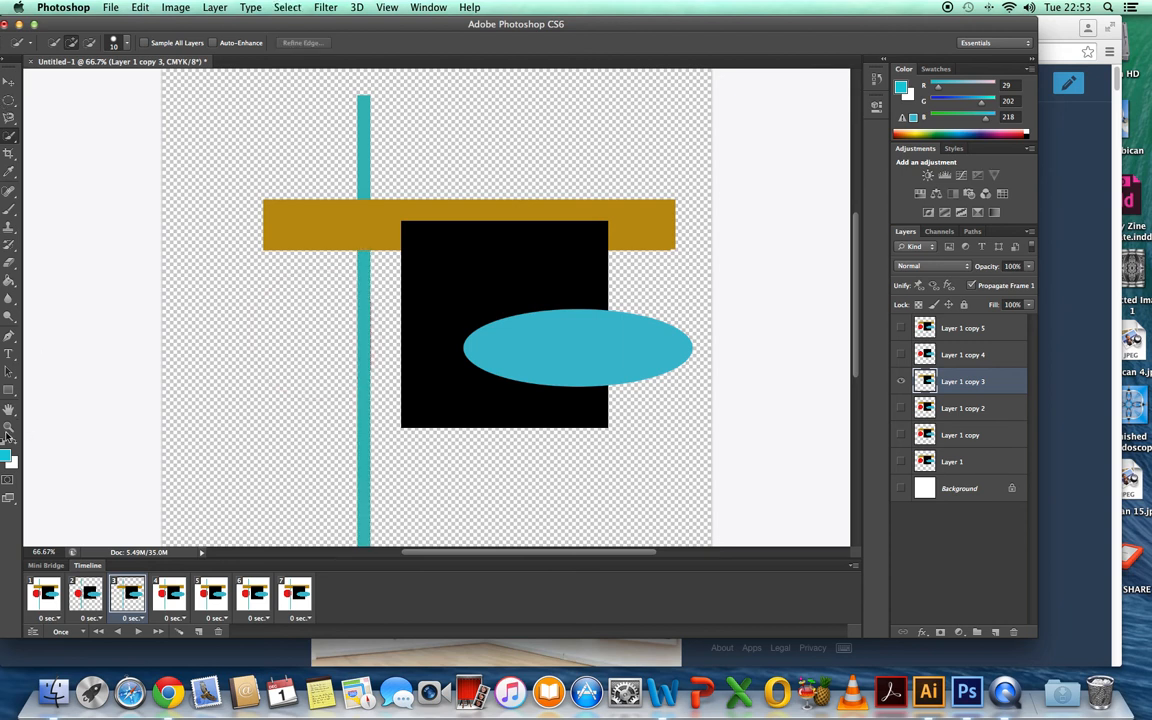
- Try to quick-select the leftover red traces right of the teal bar on Layer 1 copy 3
left_click(8, 428)
left_click(367, 350)
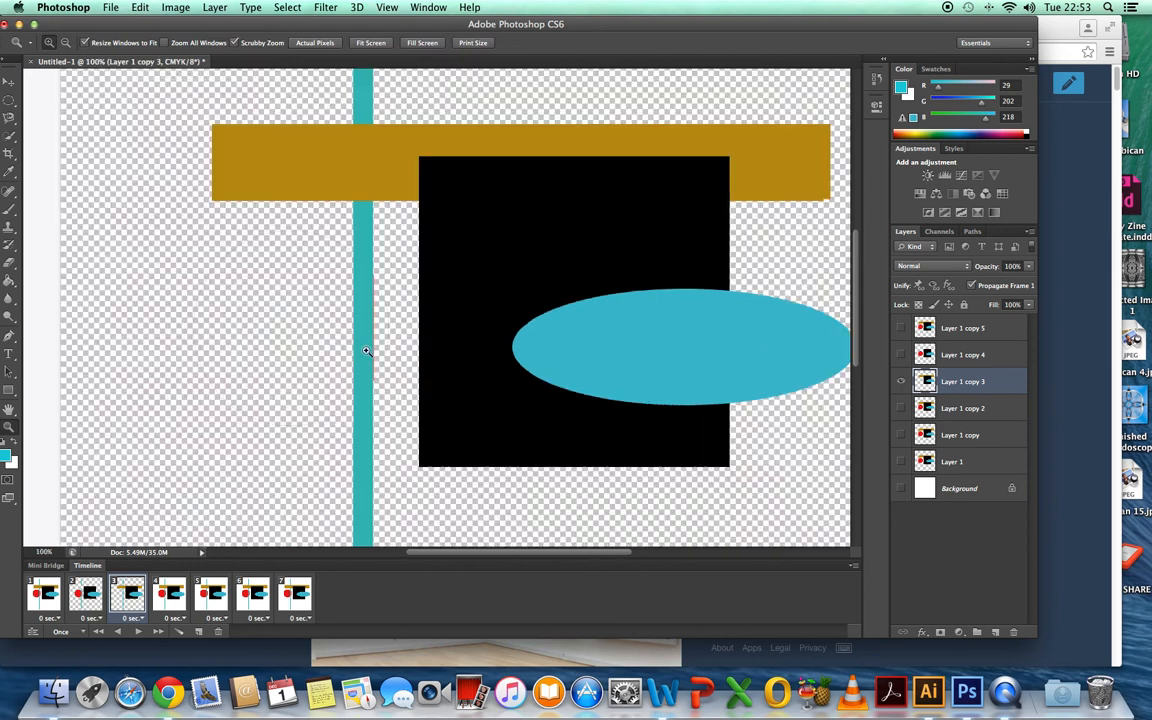
left_click(369, 340)
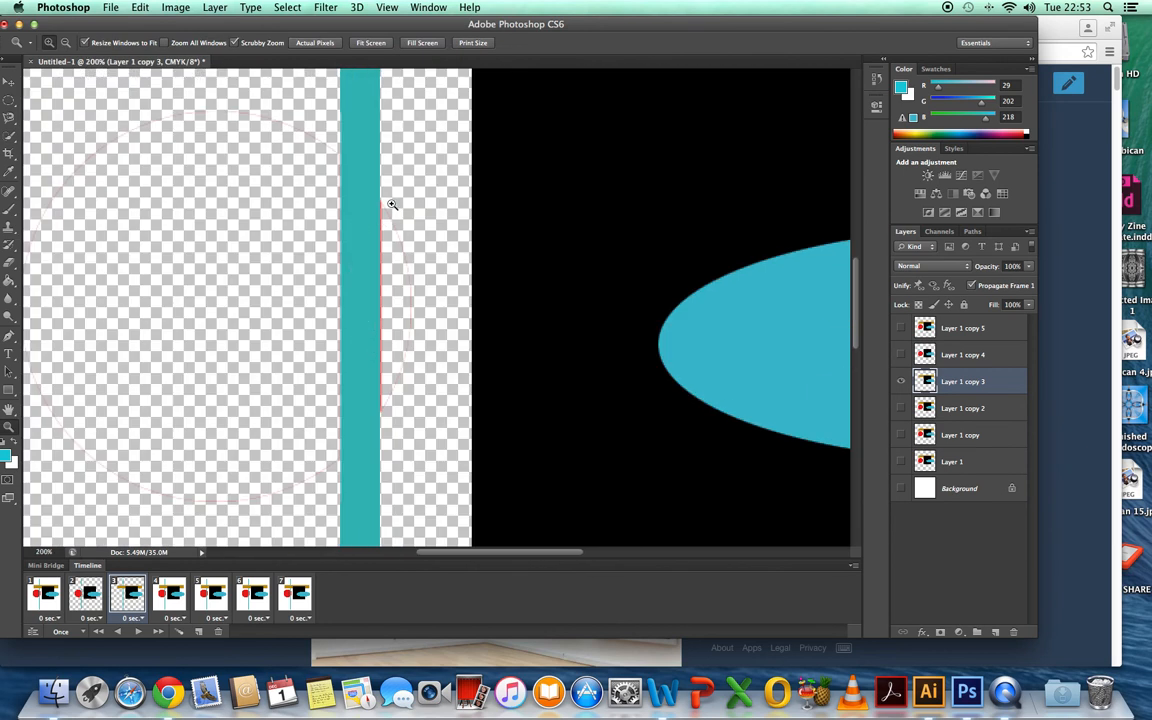
left_click(354, 332)
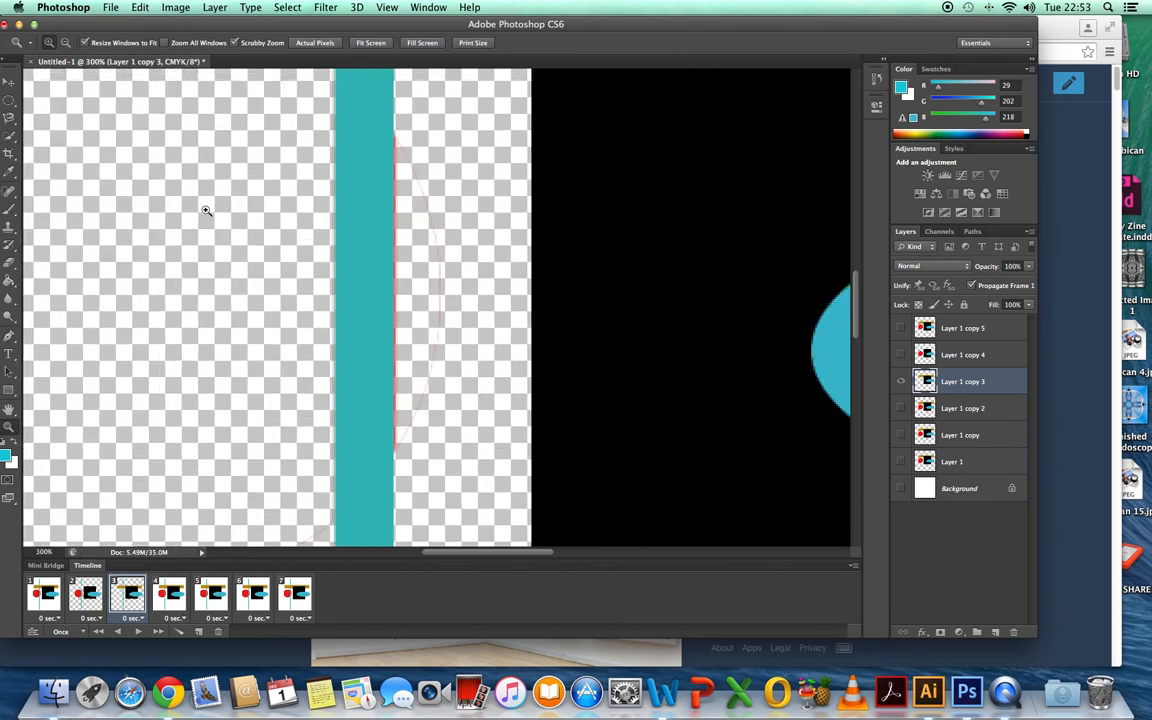
left_click(10, 140)
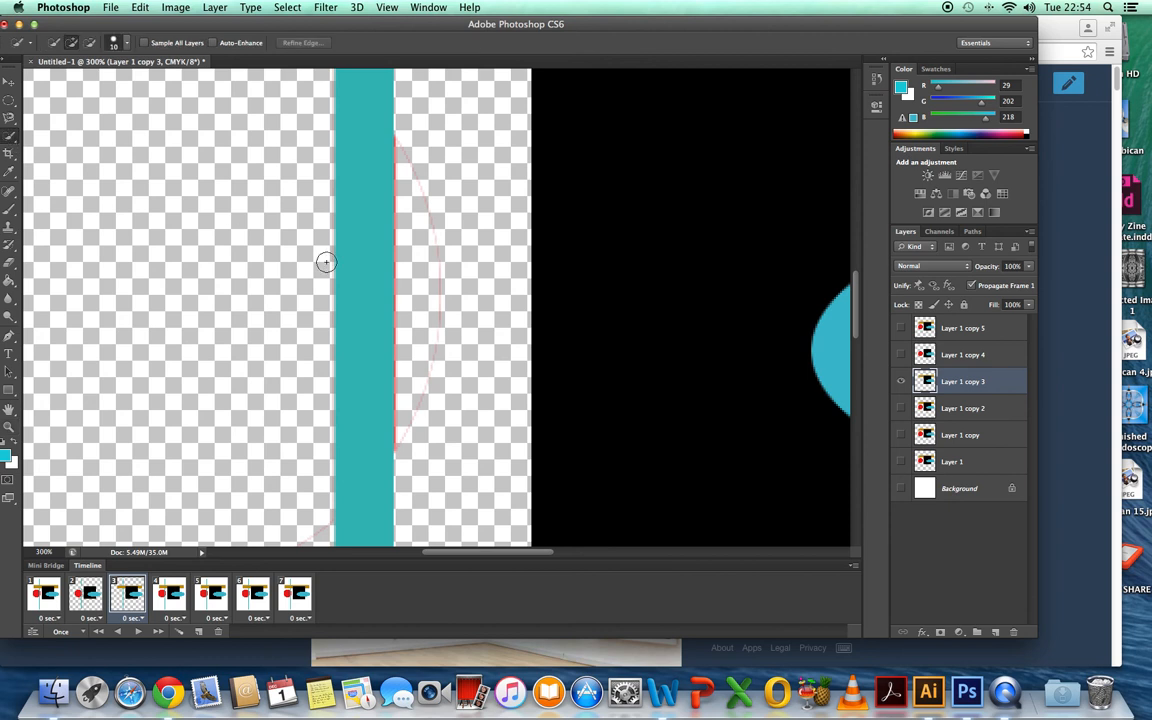
left_click(411, 116)
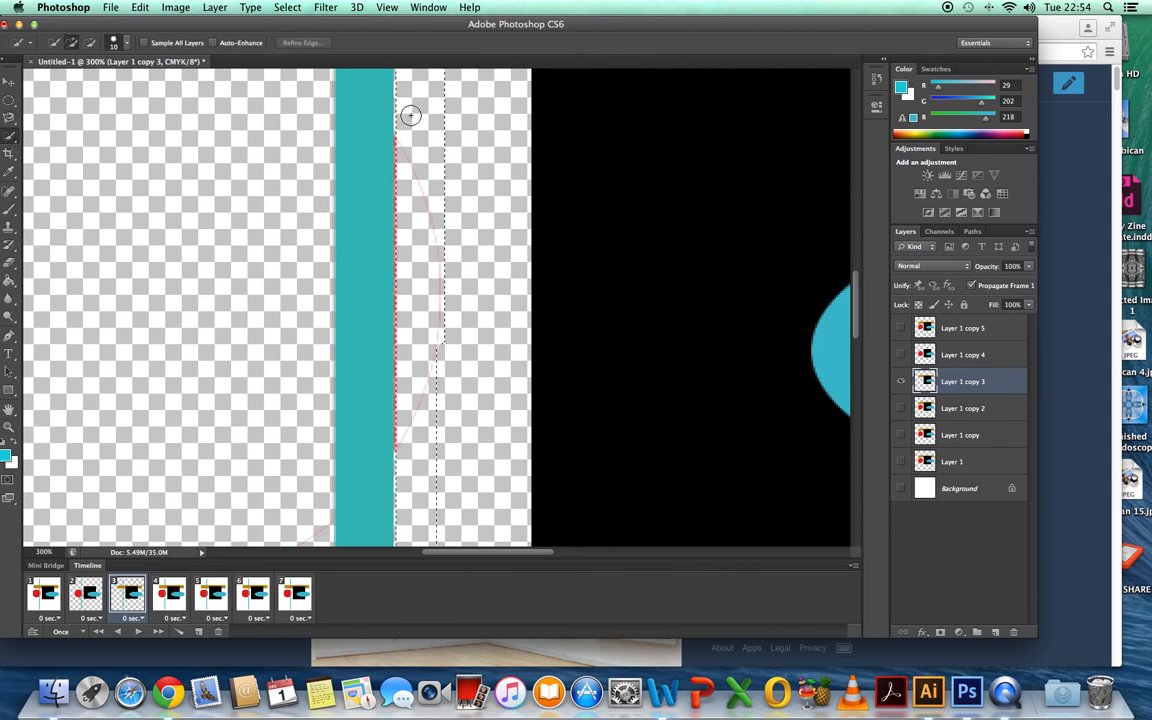
left_click_drag(415, 127, 419, 285)
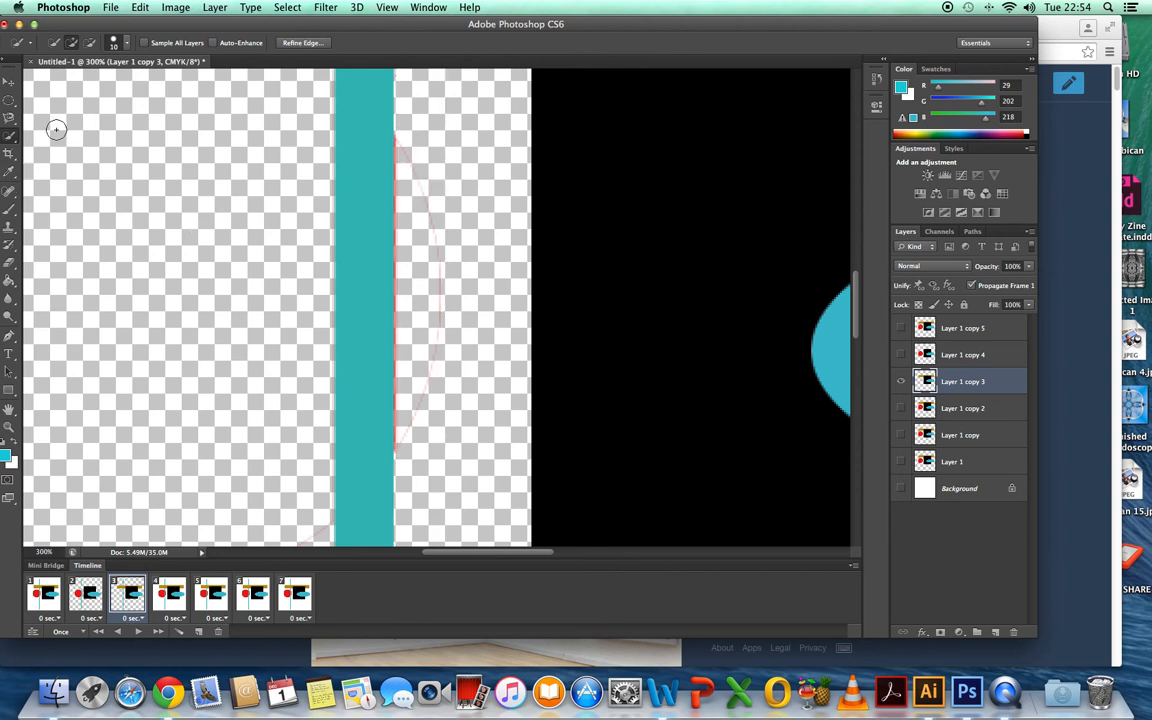
- Outline the leftover red traces right of the teal bar with the Polygonal Lasso, erase them and deselect
left_click(10, 120)
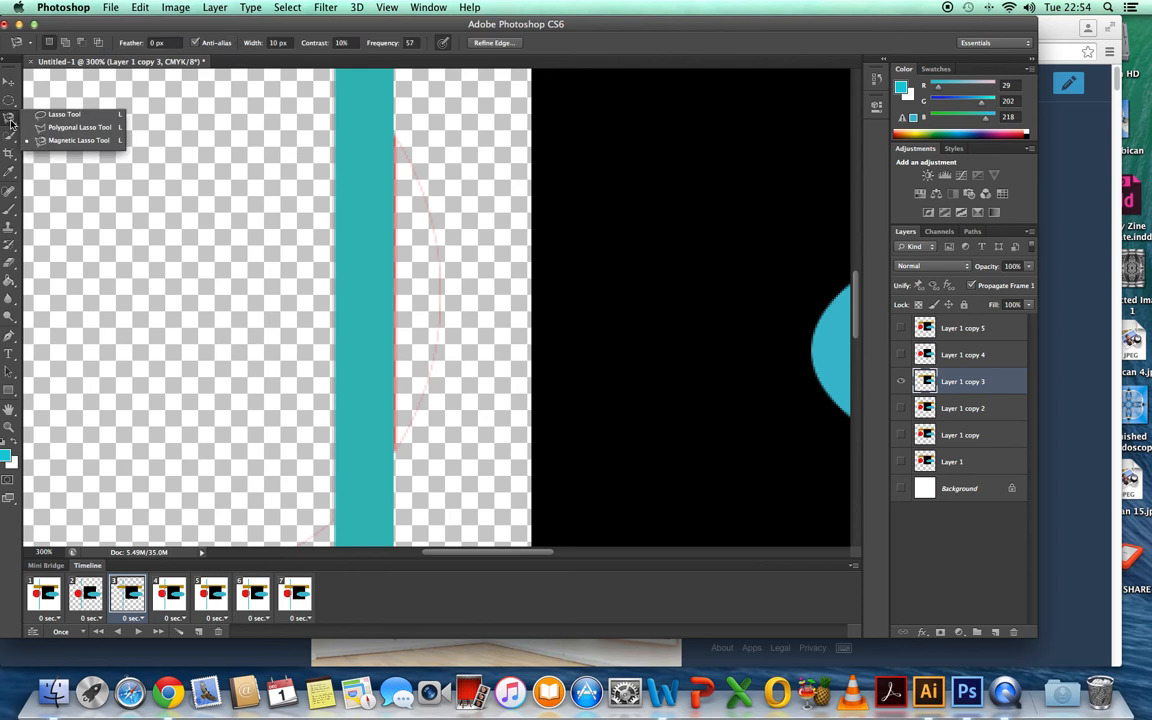
left_click(76, 128)
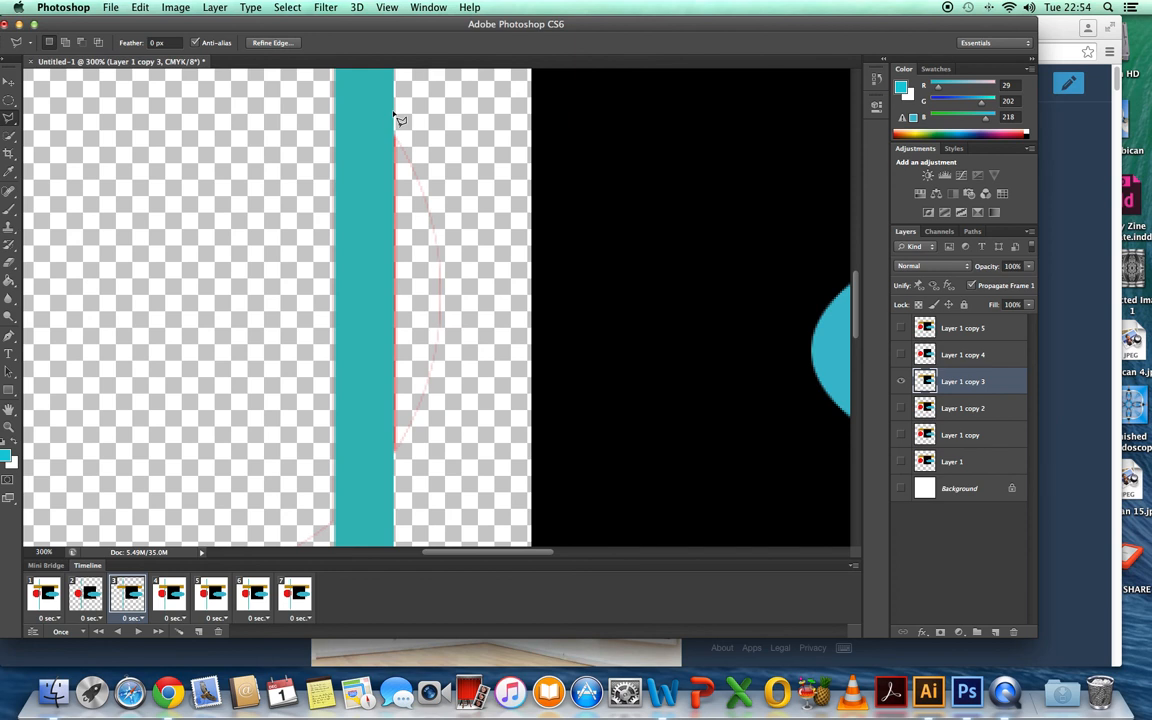
left_click(396, 492)
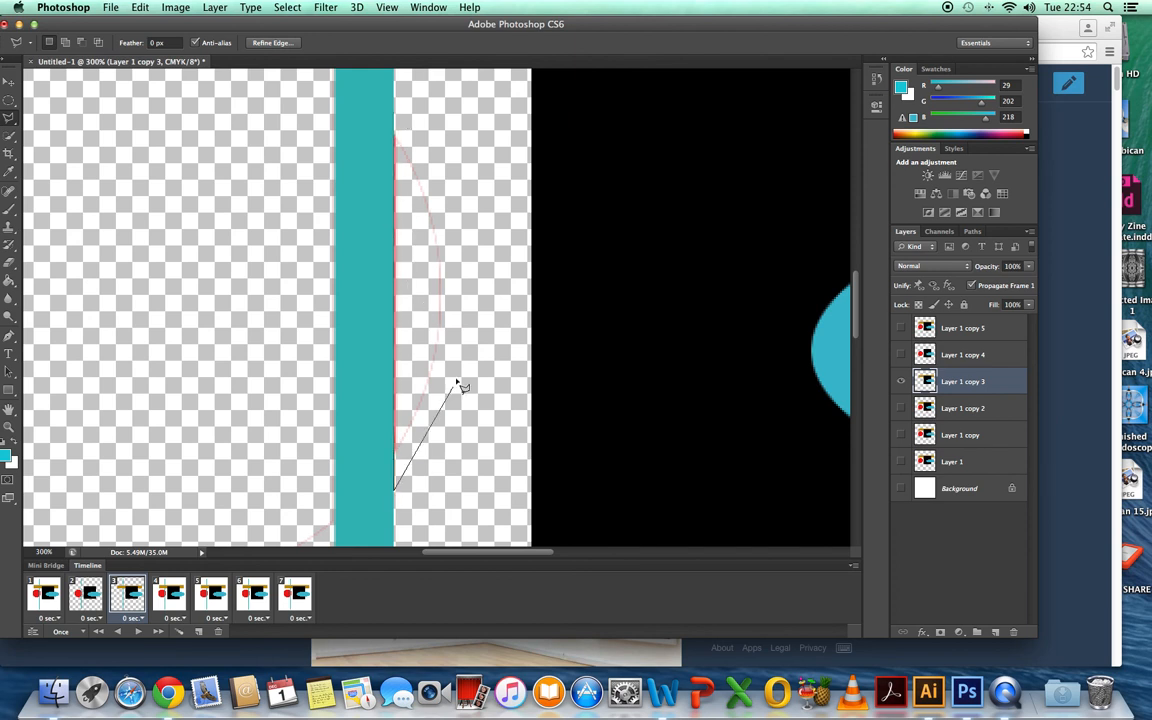
left_click(483, 268)
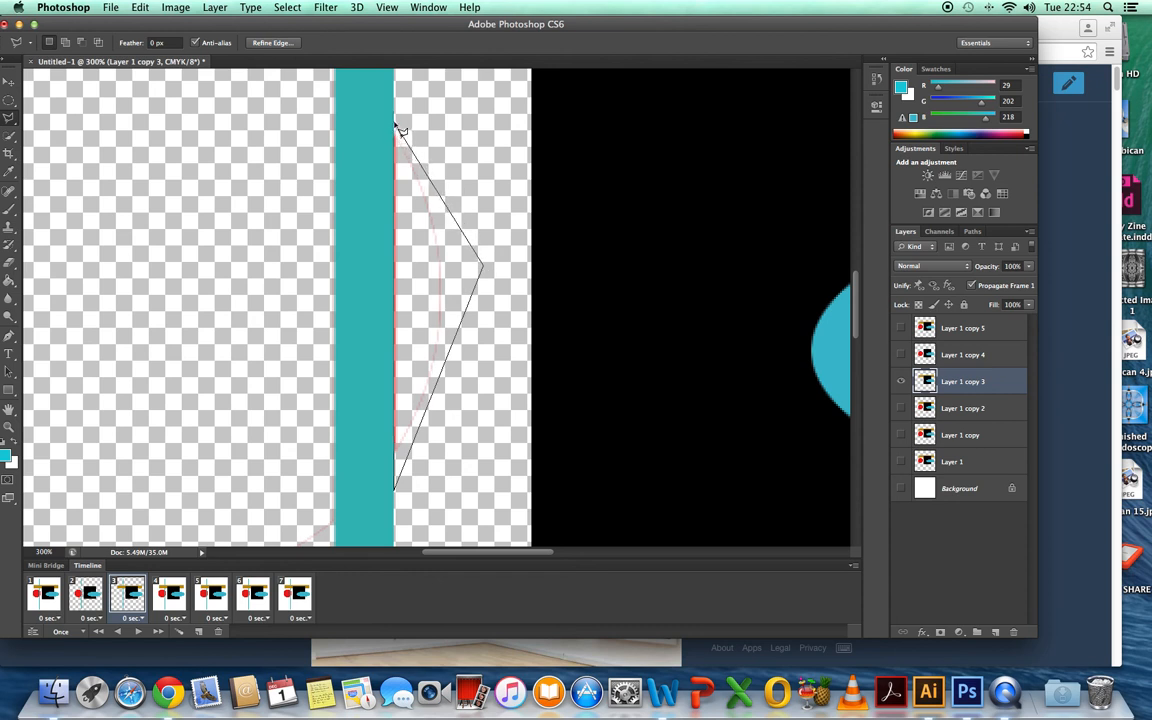
left_click(395, 122)
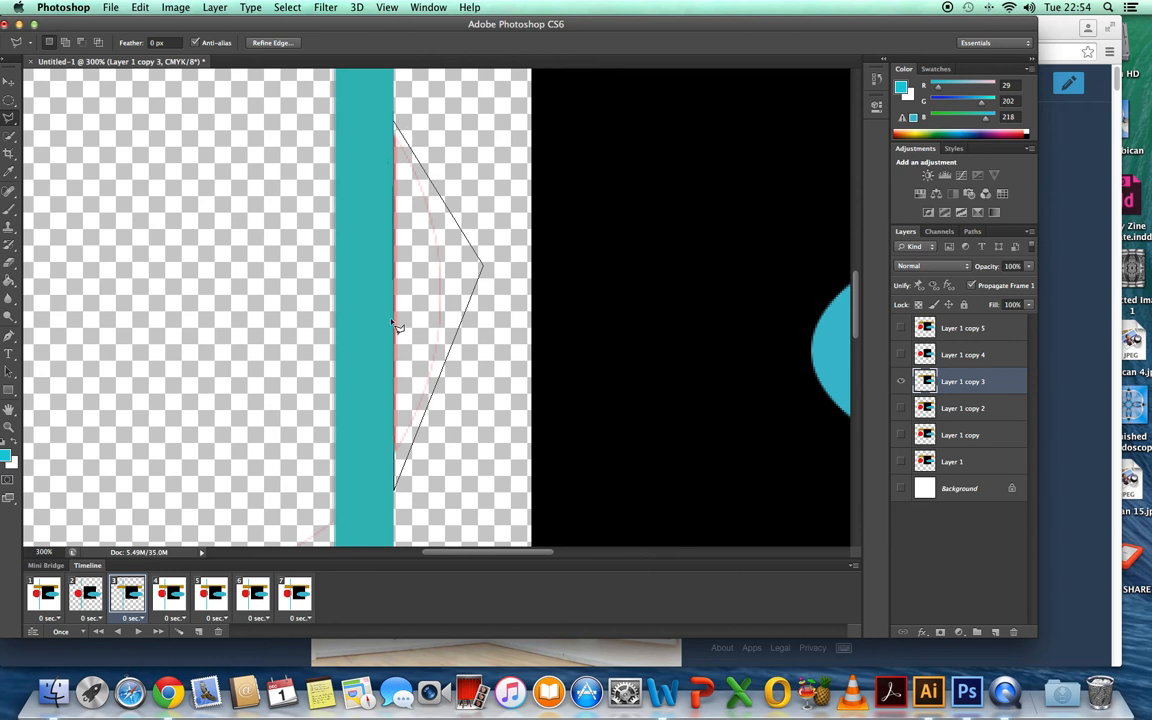
left_click(397, 493)
left_click(397, 493)
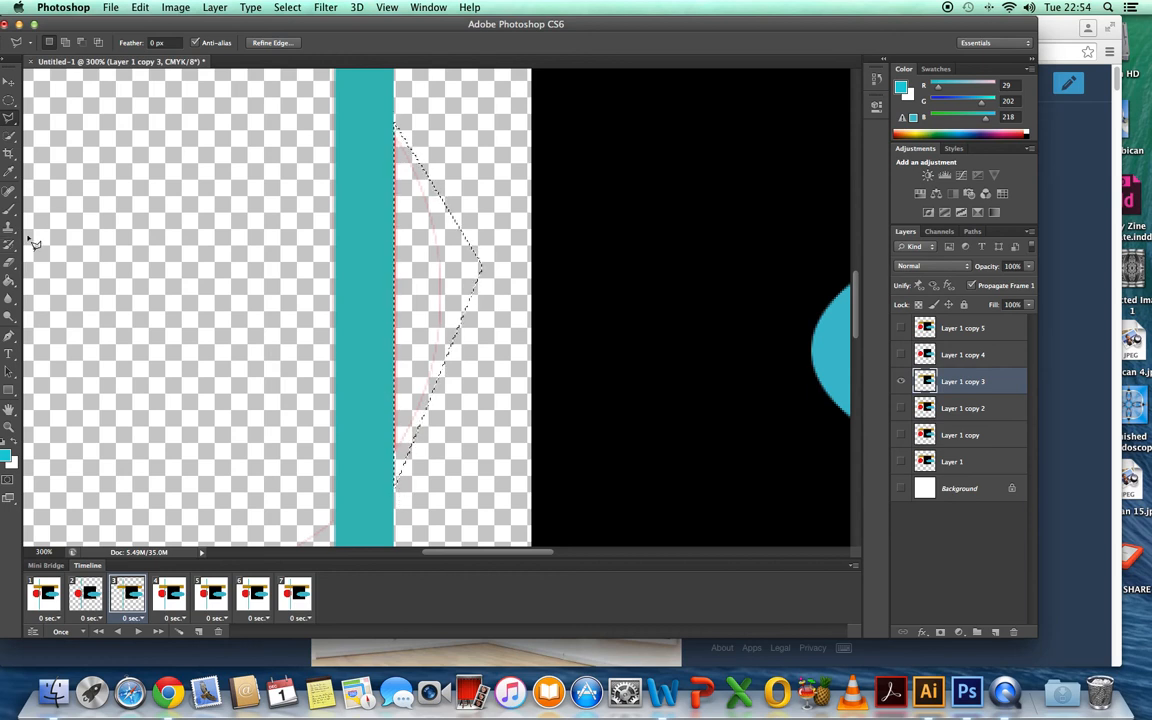
left_click(9, 261)
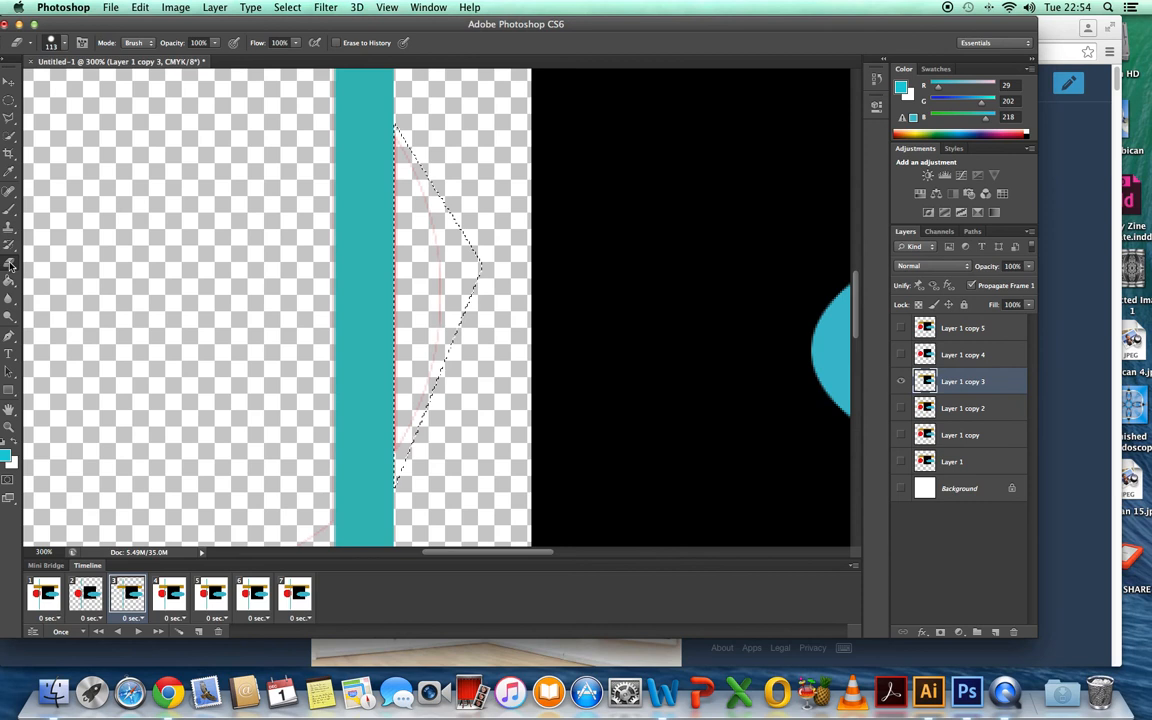
mouse_move(495, 212)
left_mouse_down()
mouse_move(445, 219)
mouse_move(429, 237)
mouse_move(437, 411)
mouse_move(420, 425)
mouse_move(418, 455)
mouse_move(446, 296)
mouse_move(420, 201)
mouse_move(416, 365)
mouse_move(437, 277)
mouse_move(440, 380)
mouse_move(432, 301)
mouse_move(482, 271)
left_mouse_up()
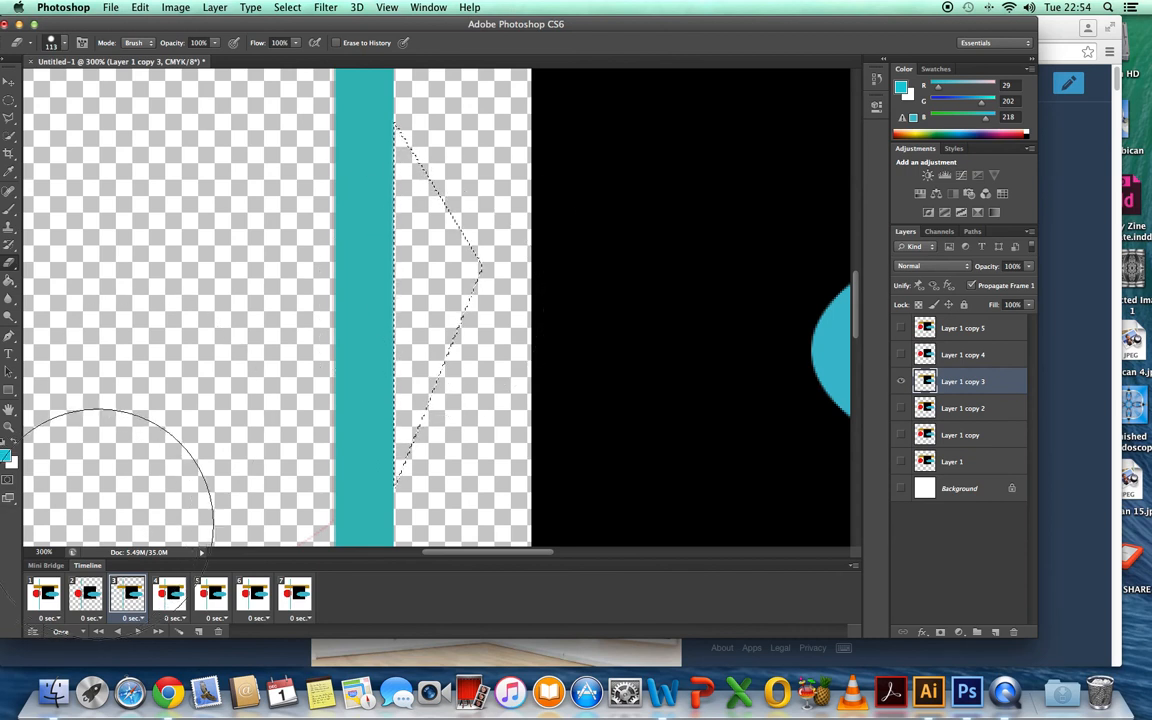
key("super+d")
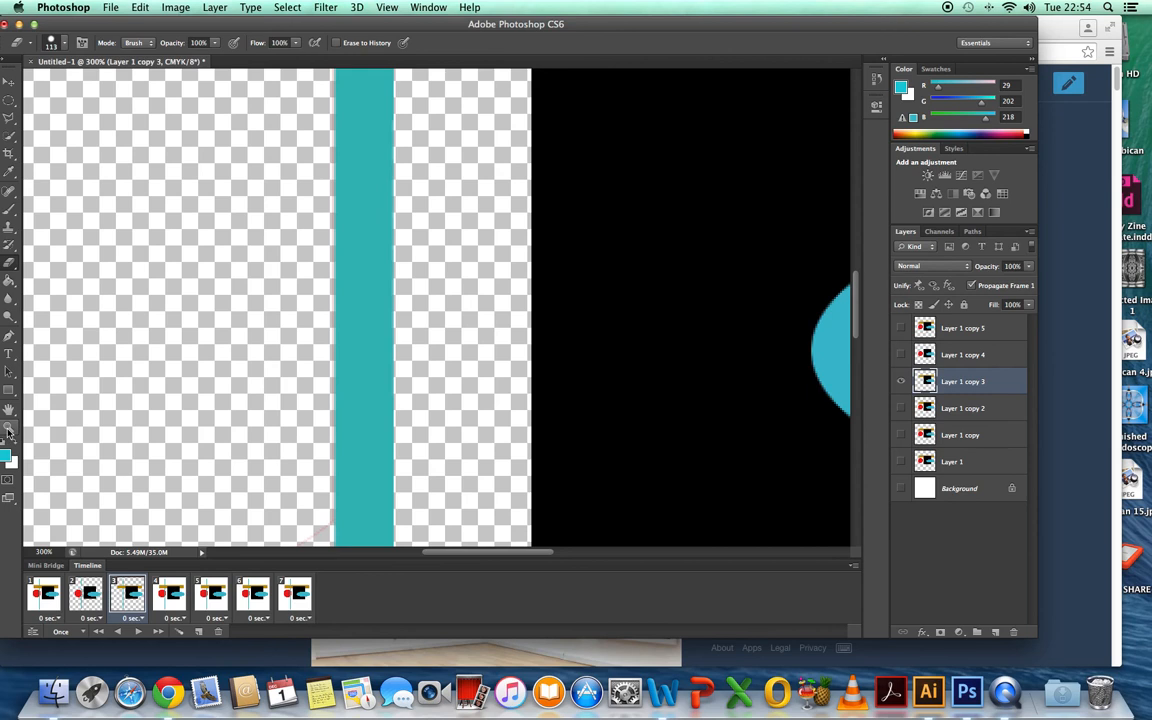
- In frame 4, select Layer 1 copy 2 and hide all the other layers, including the Background
left_click(8, 428)
right_click(196, 318)
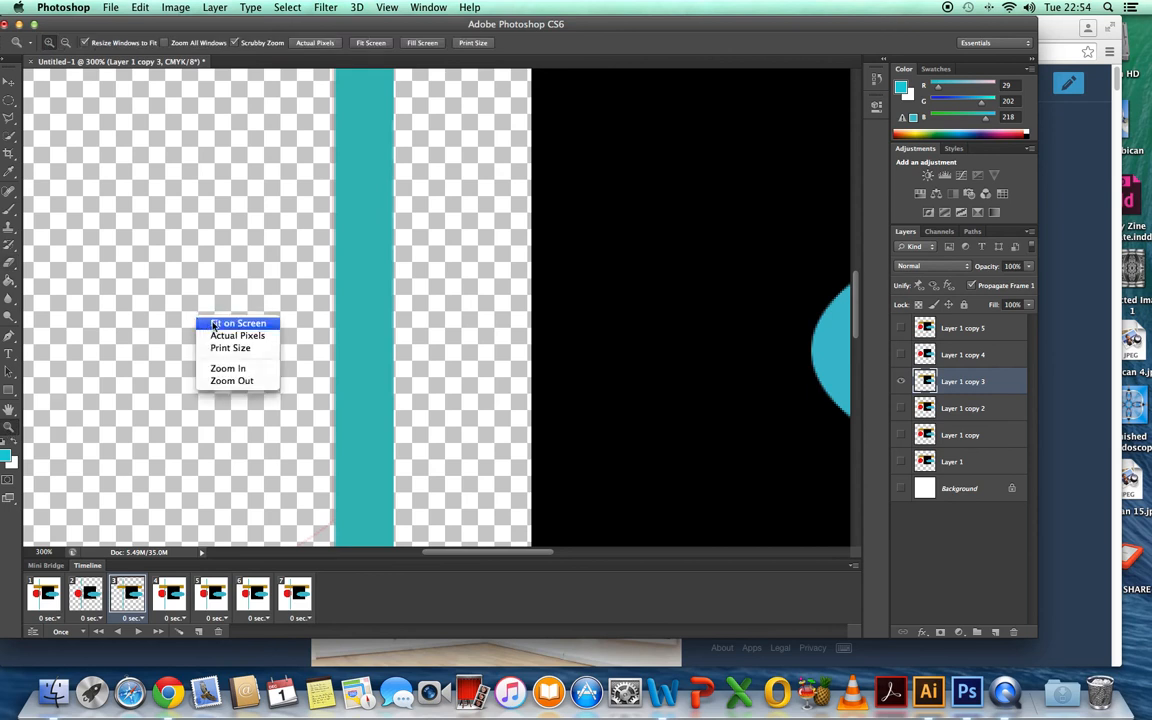
left_click(214, 325)
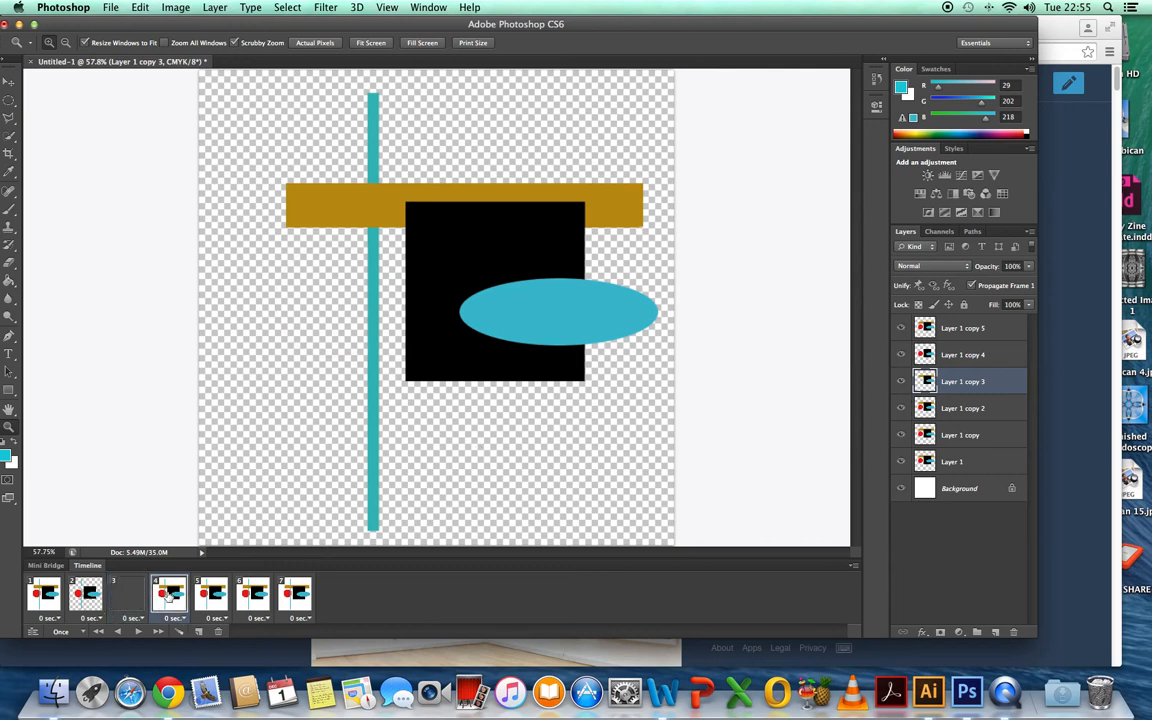
left_click(169, 595)
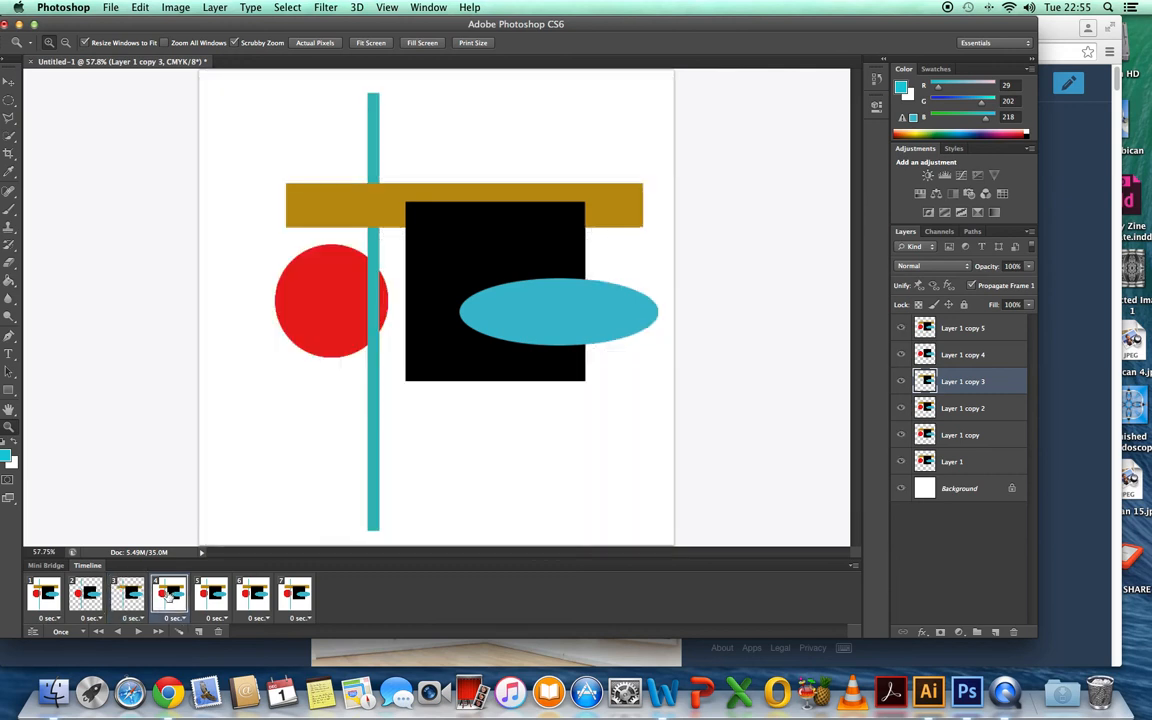
left_click(970, 410)
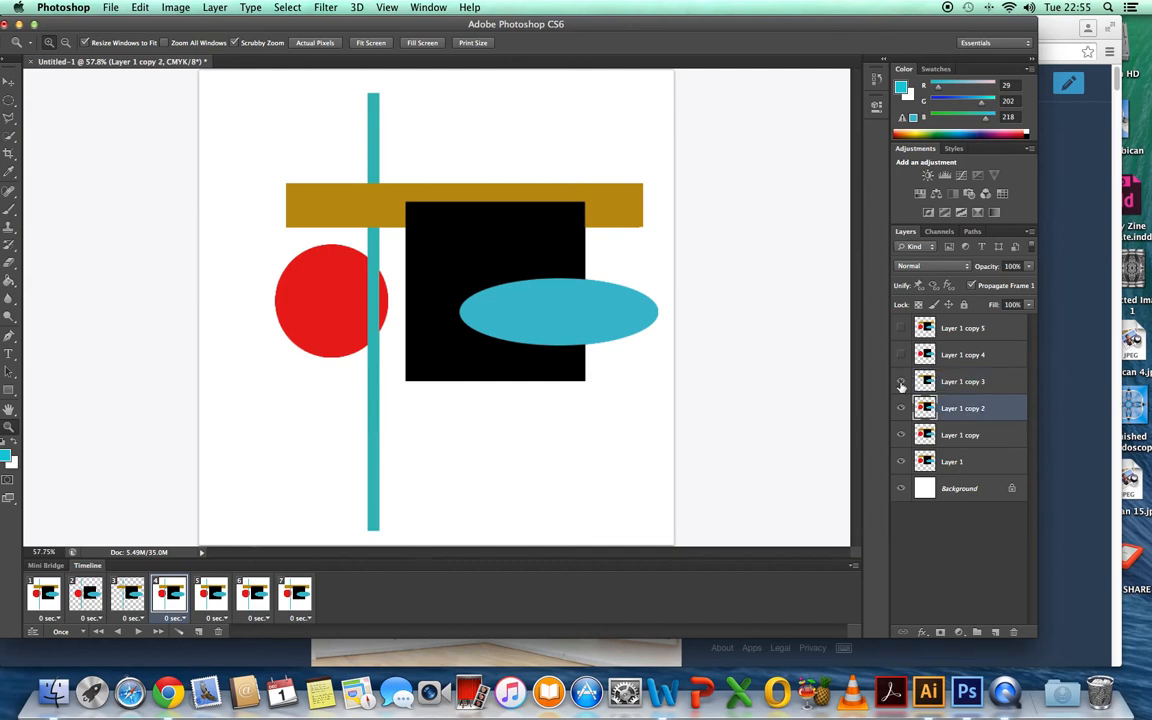
left_click(901, 436)
left_click(901, 462)
left_click(901, 489)
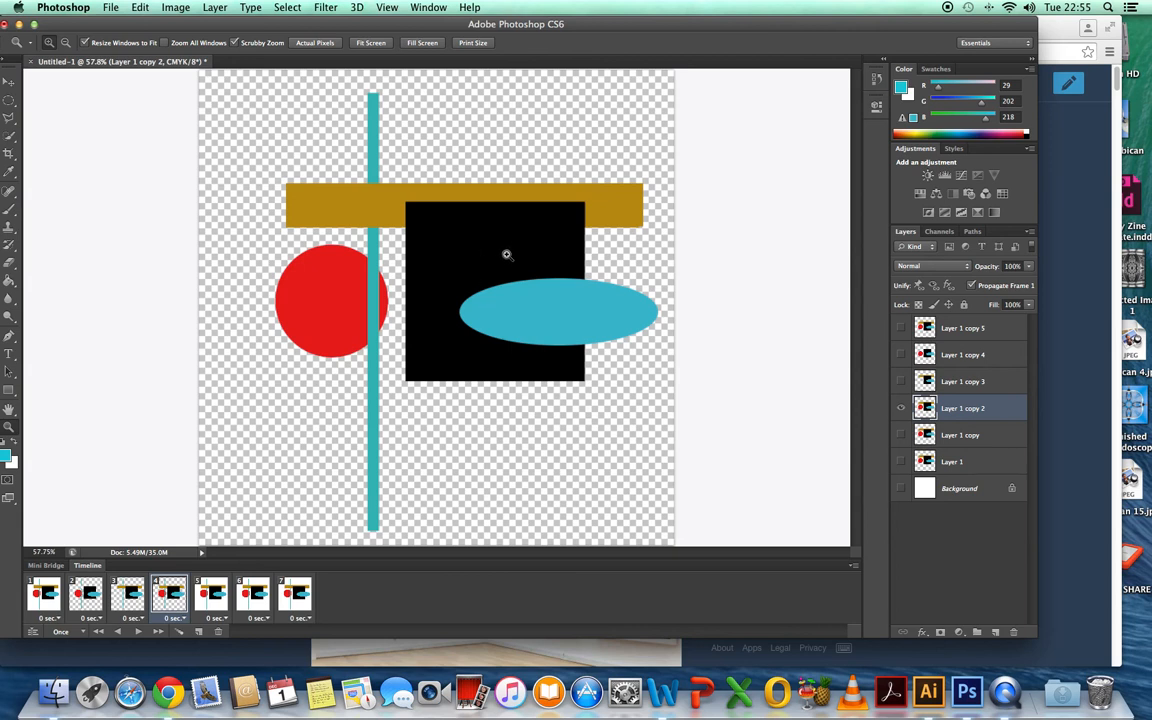
- Quick-select the black square on Layer 1 copy 2, leaving out the blue ellipse, erase it and deselect
left_click_drag(8, 134, 64, 133)
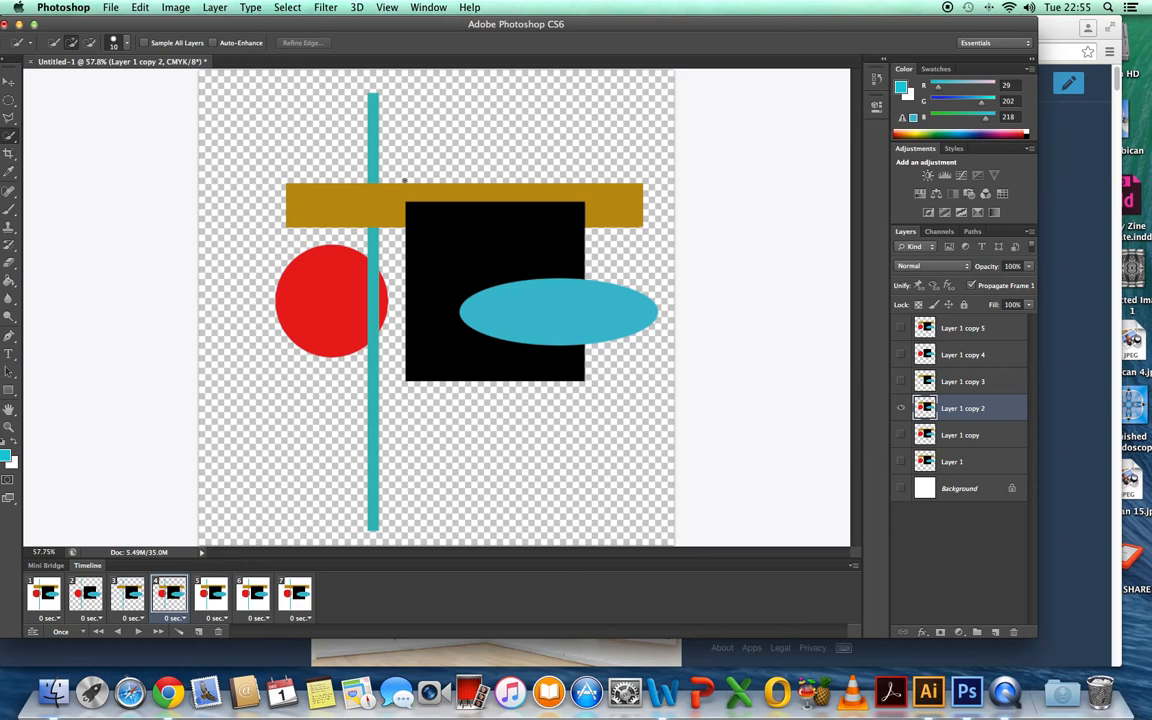
left_click(464, 252)
left_click_drag(499, 238, 470, 249)
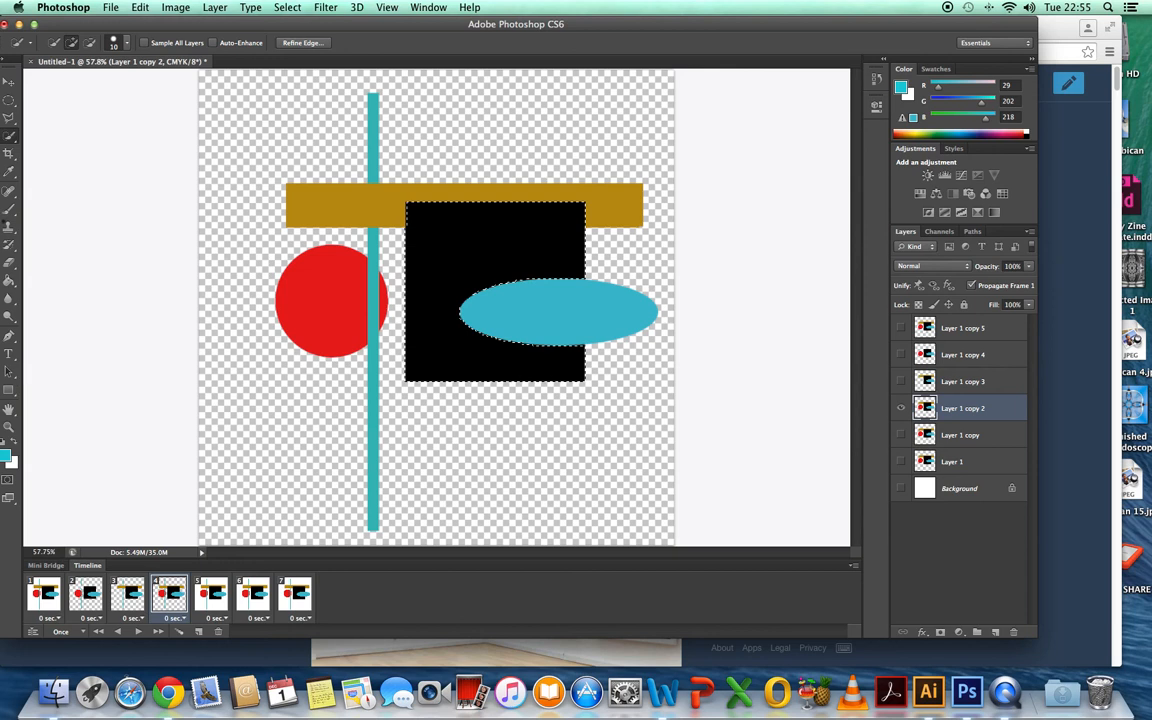
left_click(8, 261)
mouse_move(440, 238)
left_mouse_down()
mouse_move(560, 225)
mouse_move(480, 260)
mouse_move(370, 245)
mouse_move(421, 290)
mouse_move(425, 340)
mouse_move(568, 374)
mouse_move(530, 328)
left_mouse_up()
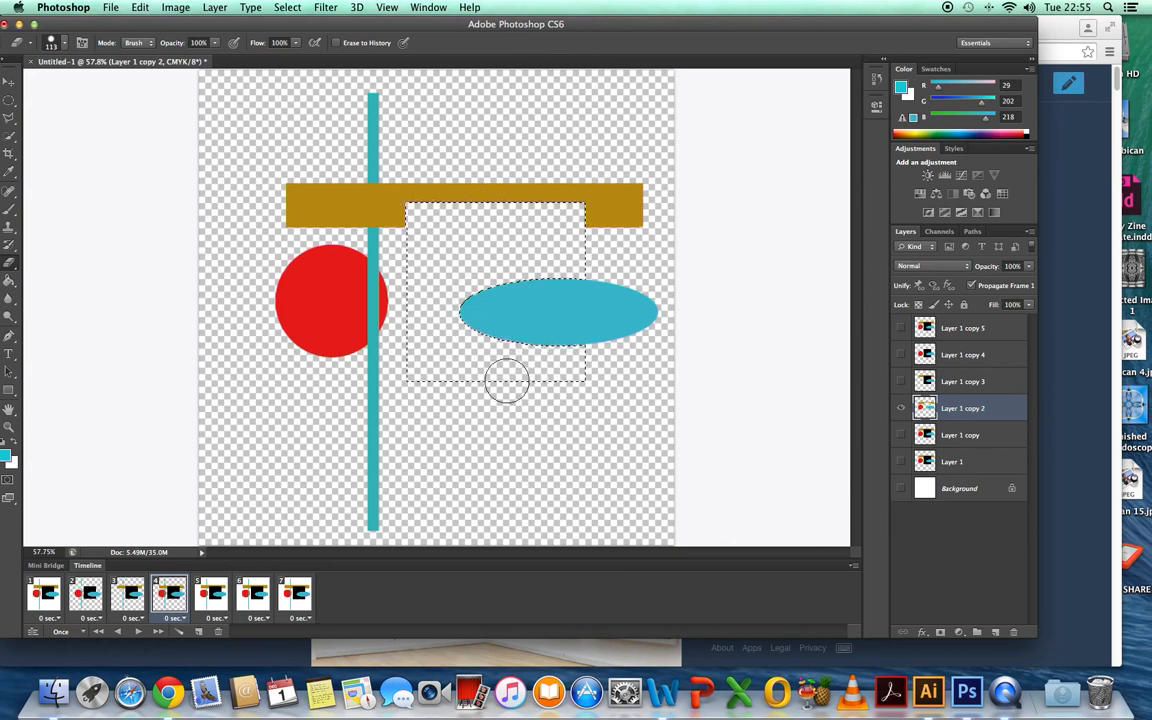
key("super+d")
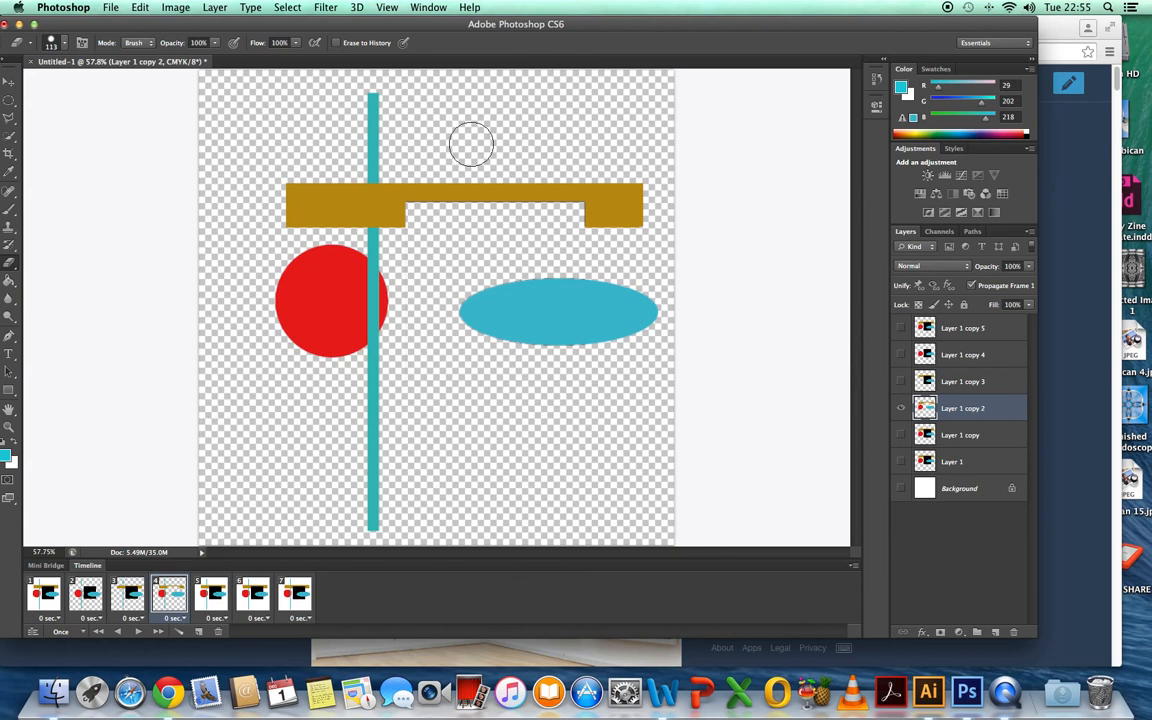
- In frame 5, select Layer 1 copy and hide all the other layers, including the Background
left_click(213, 594)
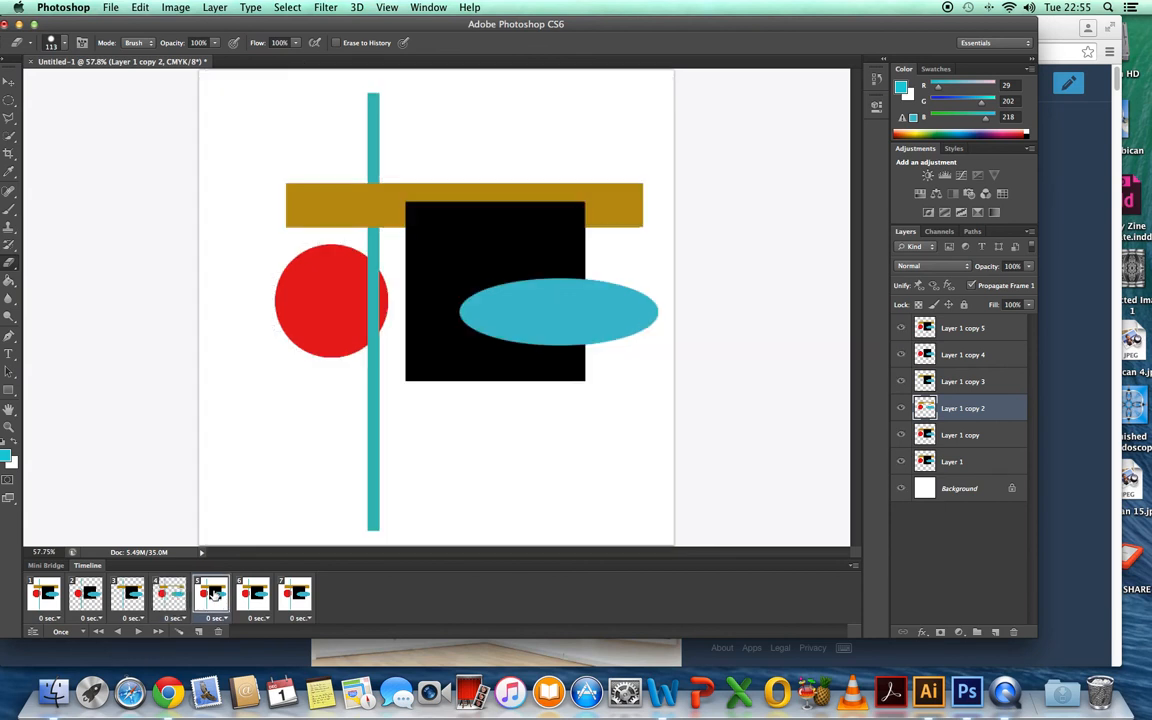
left_click(963, 436)
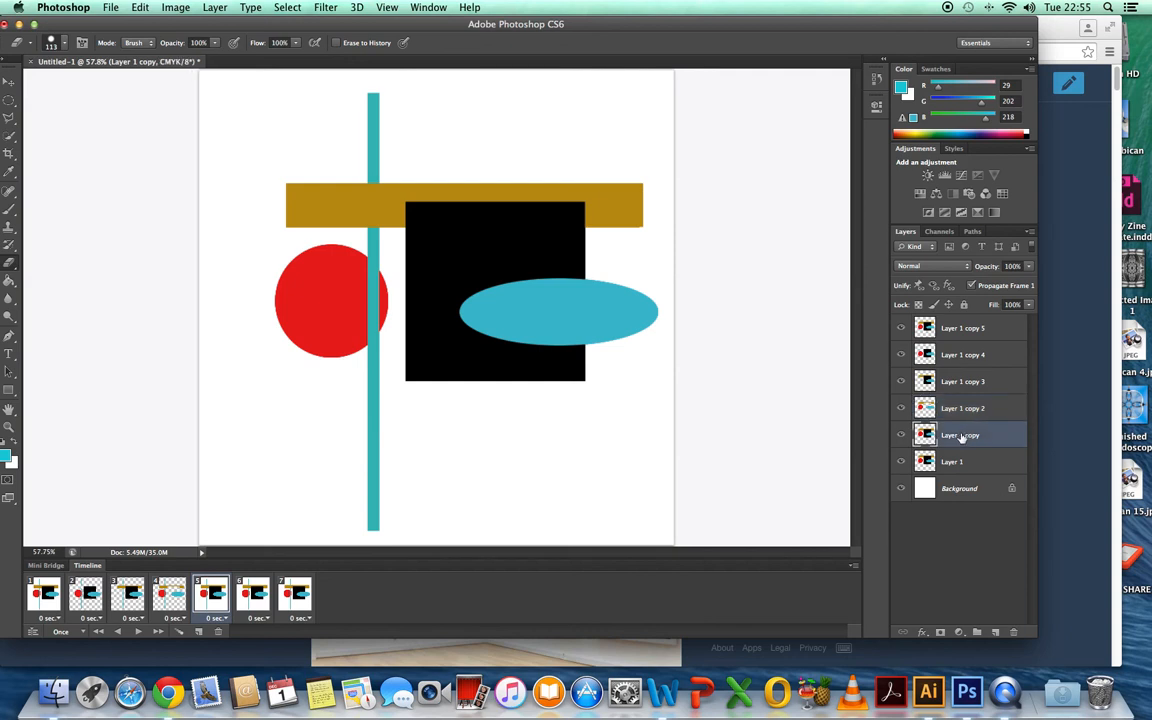
left_click(902, 386)
left_click(901, 409)
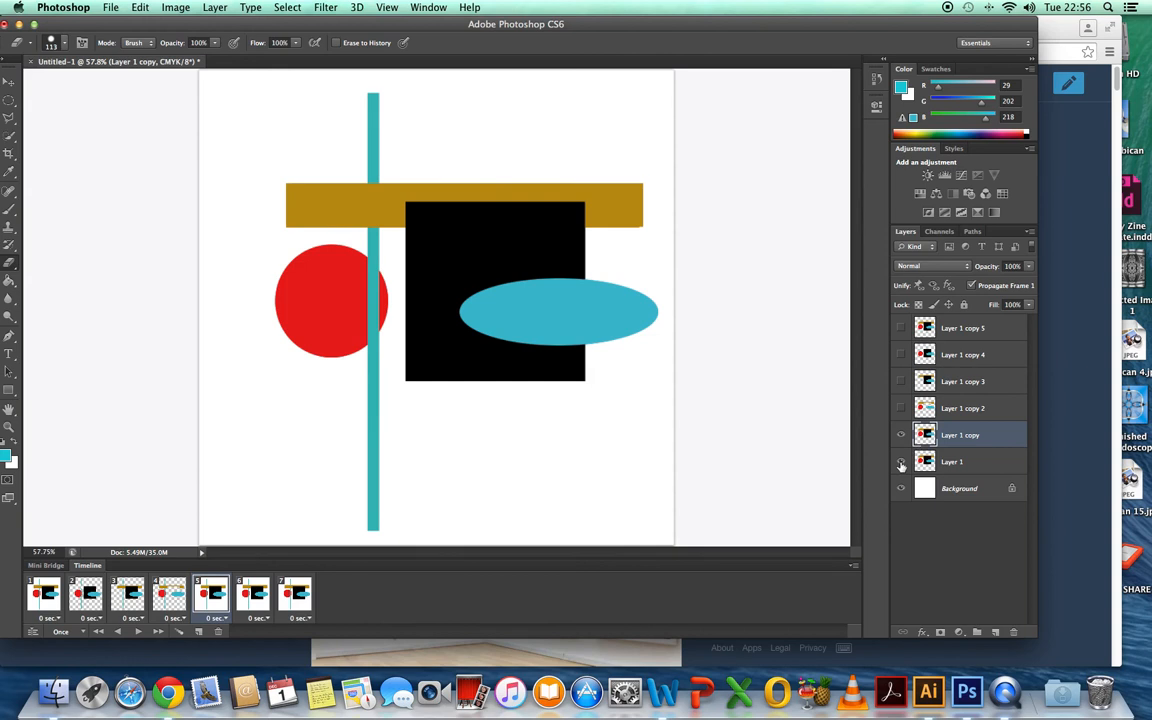
left_click(900, 462)
left_click(900, 488)
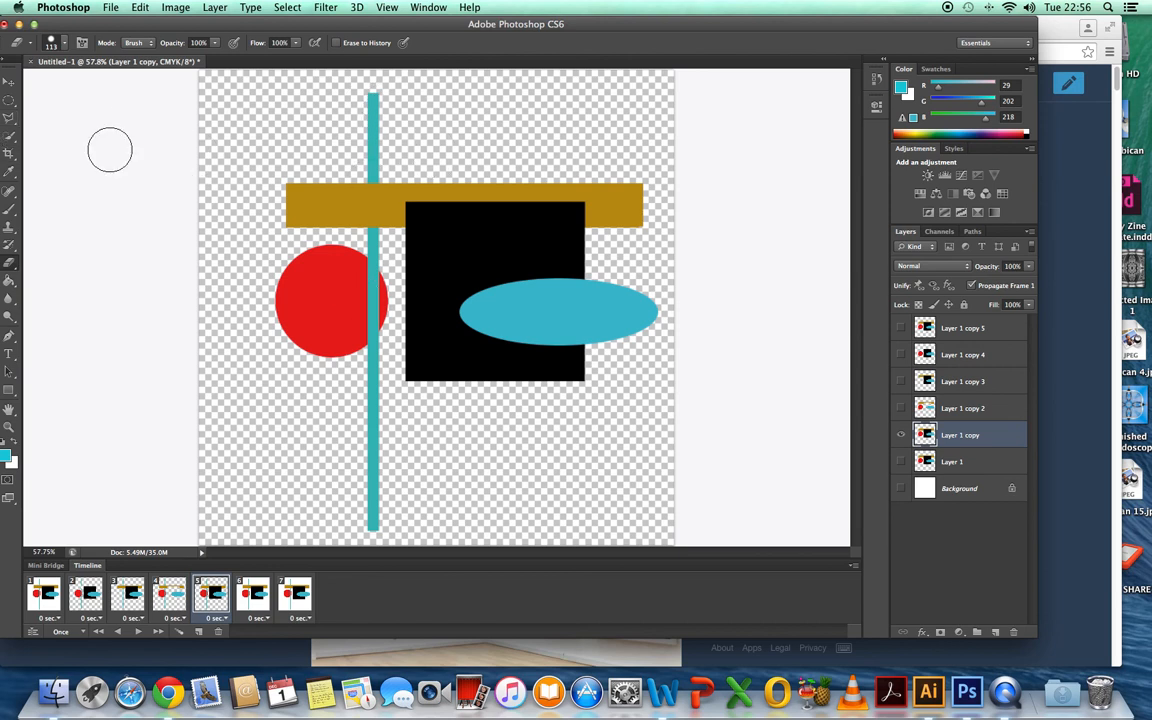
- Quick-select the part of the teal bar above the ochre bar on Layer 1 copy, erase it and deselect
left_click_drag(9, 135, 33, 133)
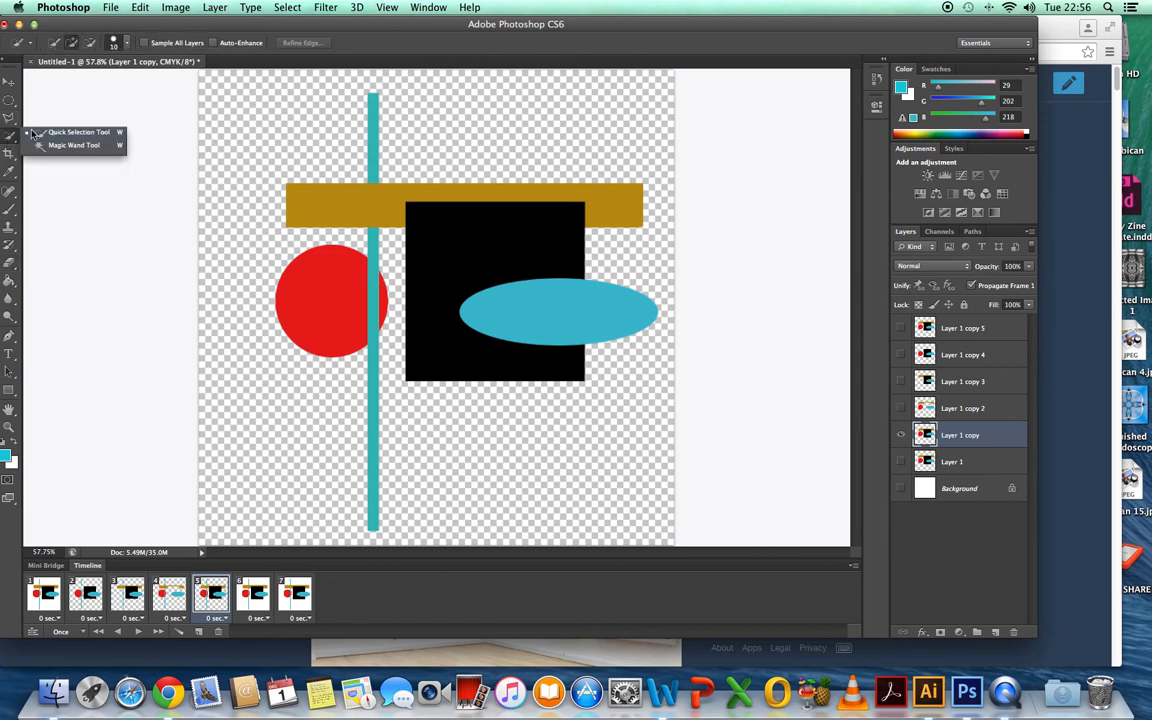
left_click(55, 134)
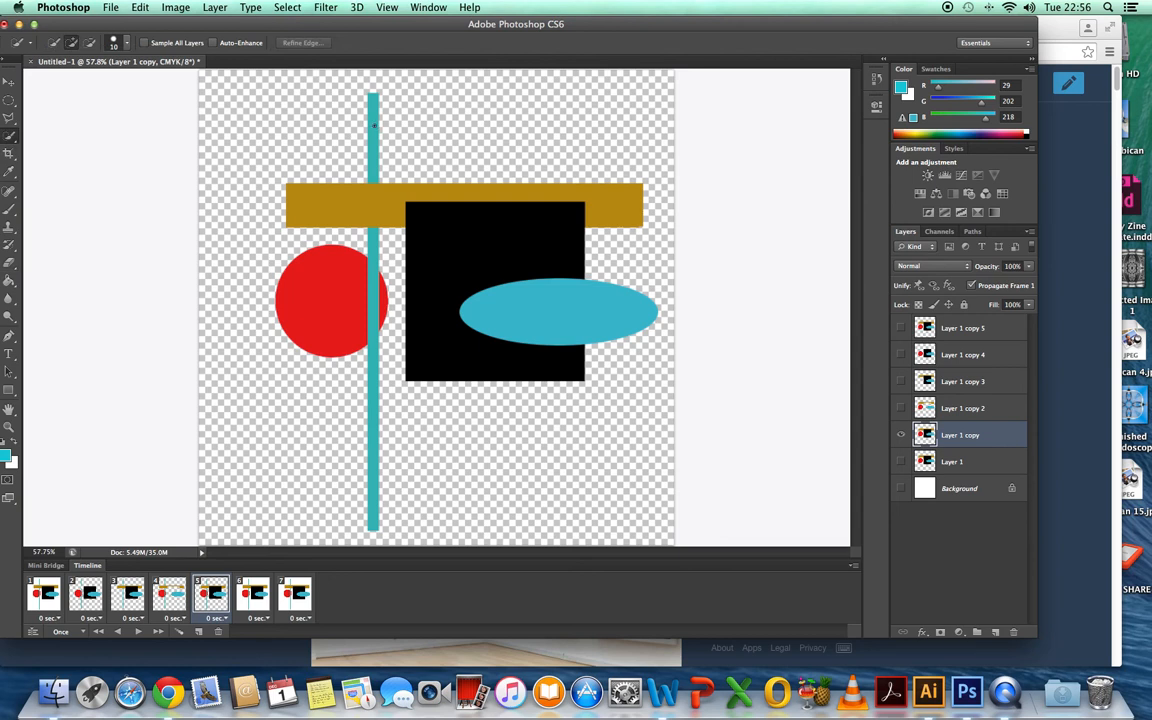
left_click(374, 125)
left_click(9, 262)
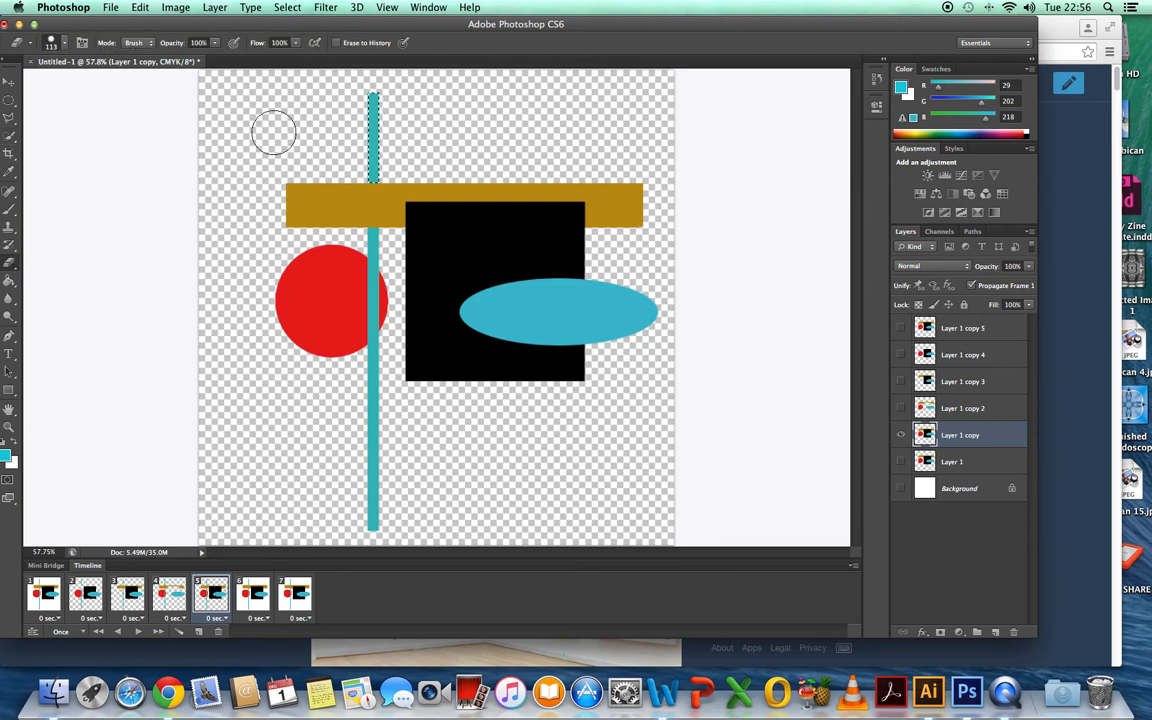
mouse_move(368, 100)
left_mouse_down()
mouse_move(321, 118)
mouse_move(375, 129)
mouse_move(309, 170)
mouse_move(387, 190)
mouse_move(375, 198)
left_mouse_up()
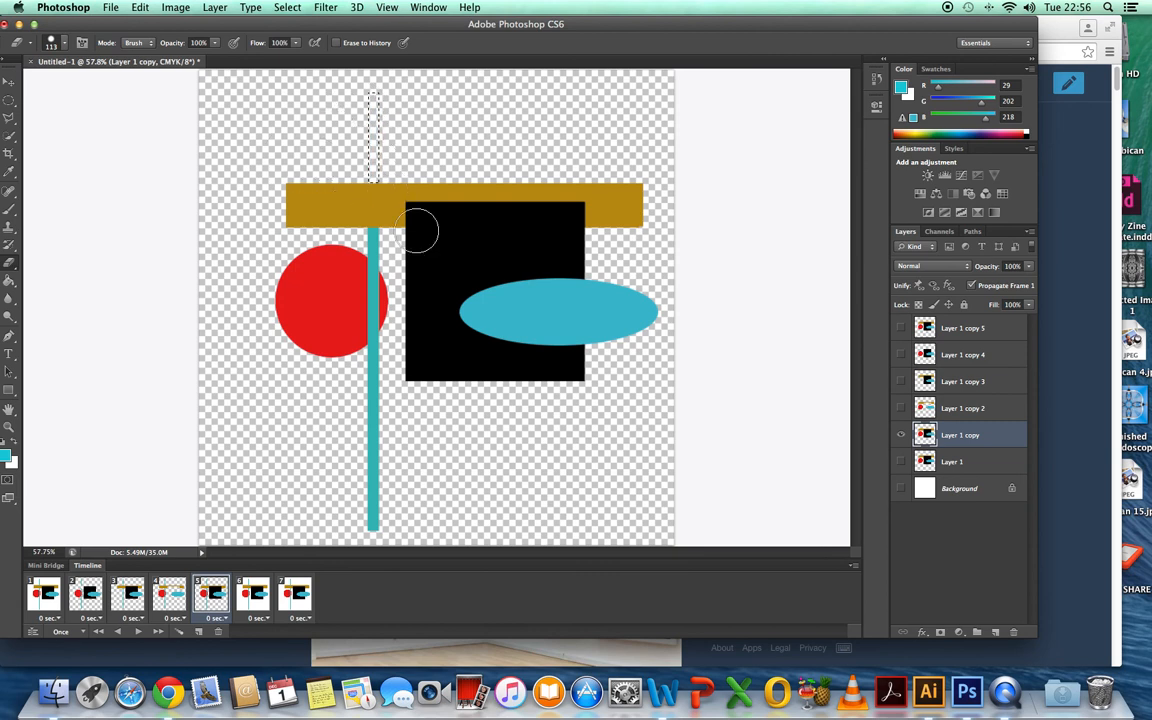
key("super+d")
- Quick-select the part of the teal bar below the ochre bar, erase it and deselect
left_click(9, 125)
left_click(373, 262)
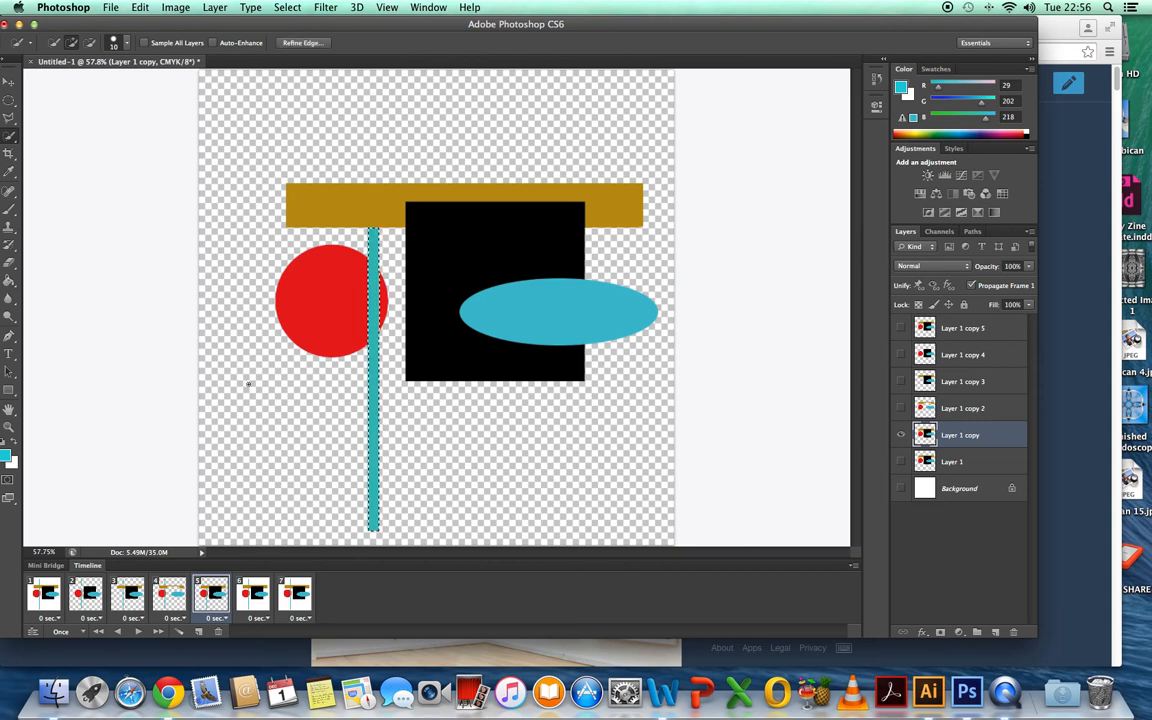
left_click(10, 266)
mouse_move(375, 235)
left_mouse_down()
mouse_move(376, 418)
mouse_move(360, 507)
mouse_move(373, 489)
mouse_move(370, 537)
left_mouse_up()
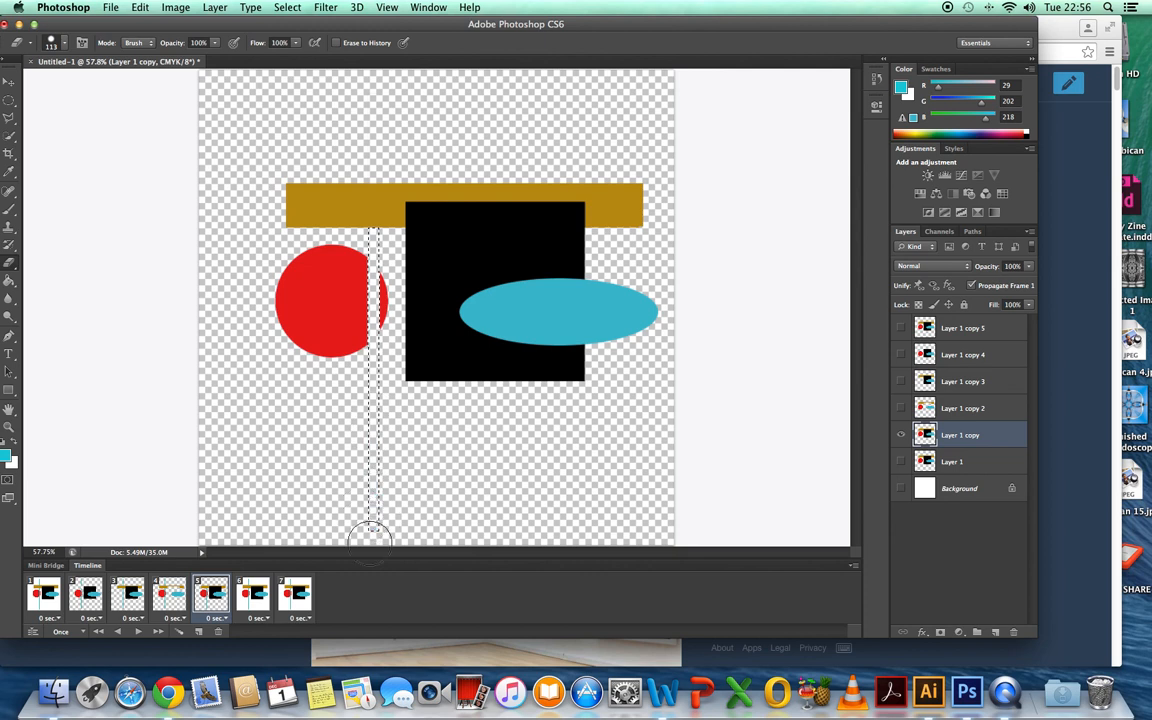
key("super+d")
- In frame 6, select Layer 1 and hide all the other layers, including the Background
left_click(257, 596)
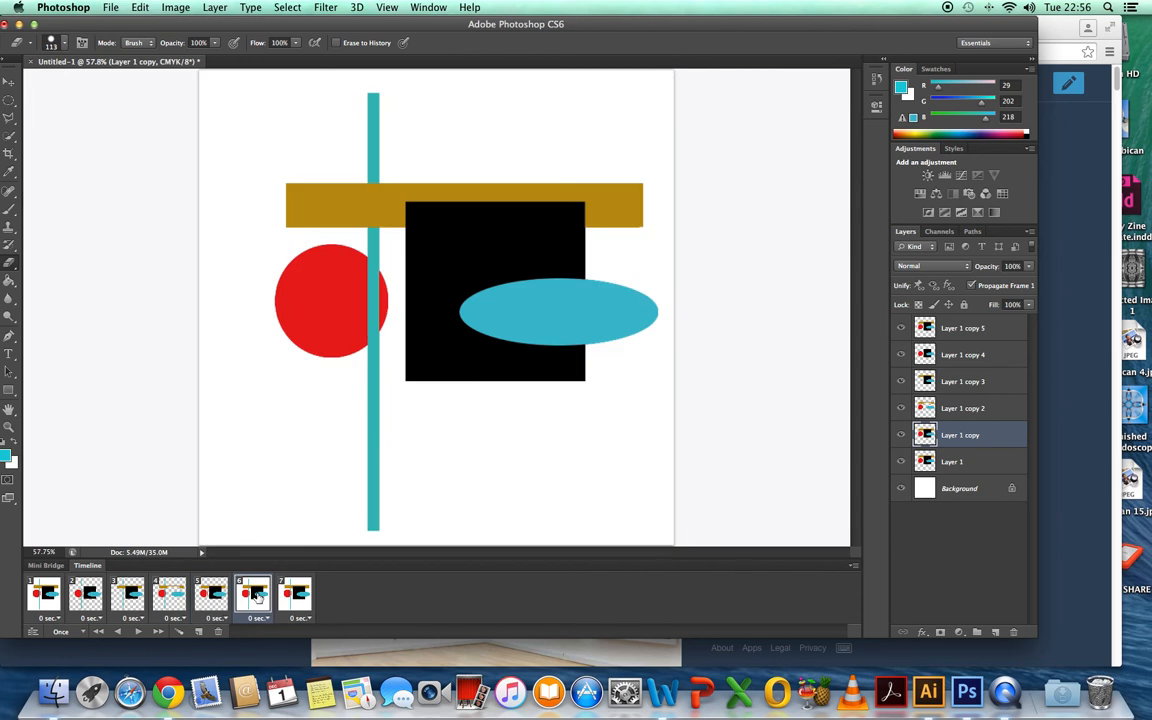
left_click(975, 463)
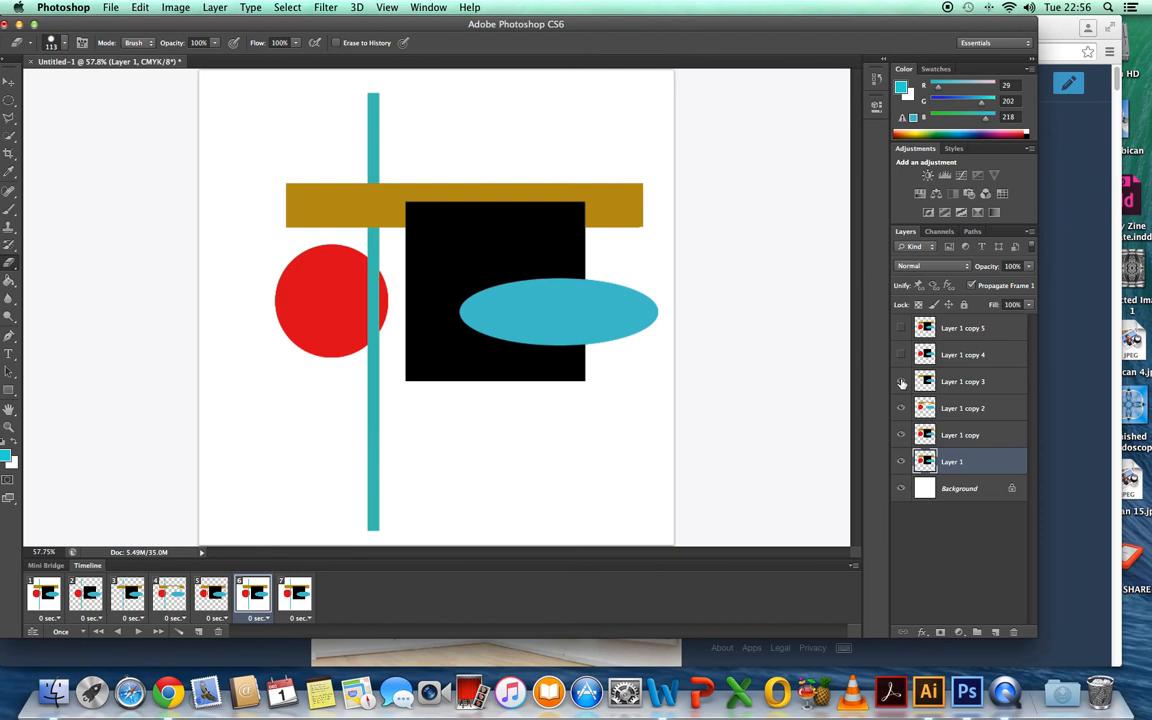
left_click(900, 435)
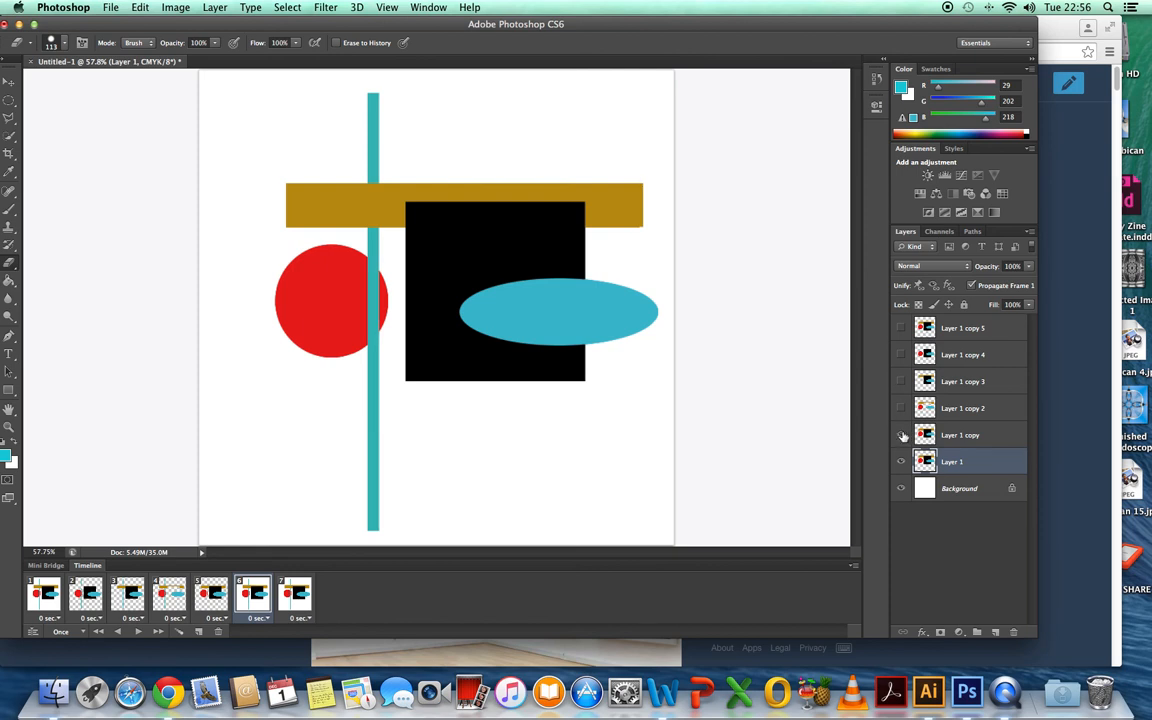
left_click(901, 489)
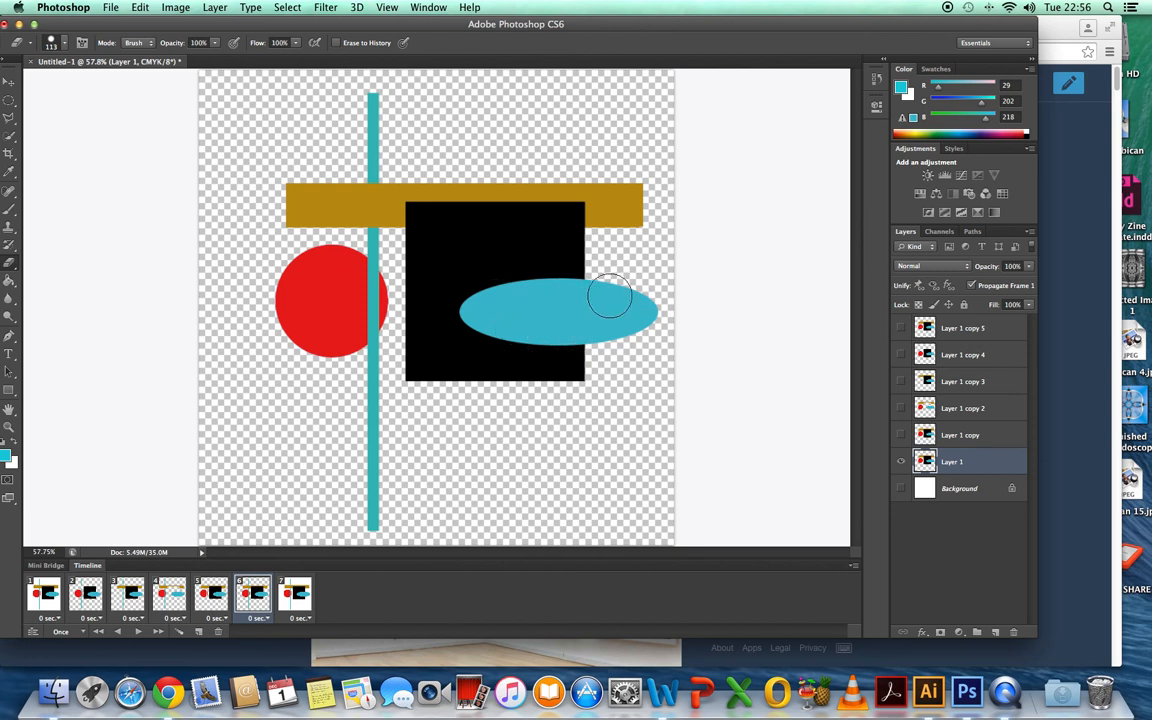
- Quick-select the blue ellipse on Layer 1, erase it and deselect
left_click(10, 136)
left_click(545, 303)
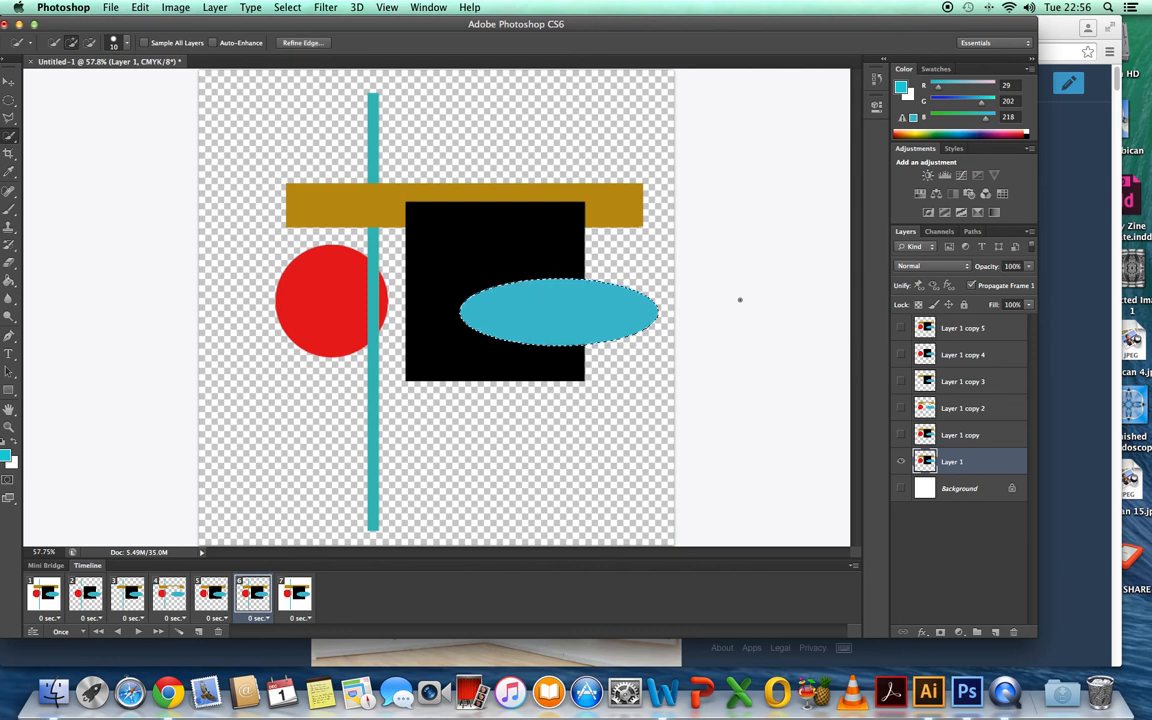
left_click(10, 262)
mouse_move(431, 288)
left_mouse_down()
mouse_move(630, 280)
mouse_move(432, 306)
mouse_move(444, 341)
mouse_move(584, 337)
mouse_move(671, 293)
mouse_move(561, 285)
mouse_move(685, 295)
left_mouse_up()
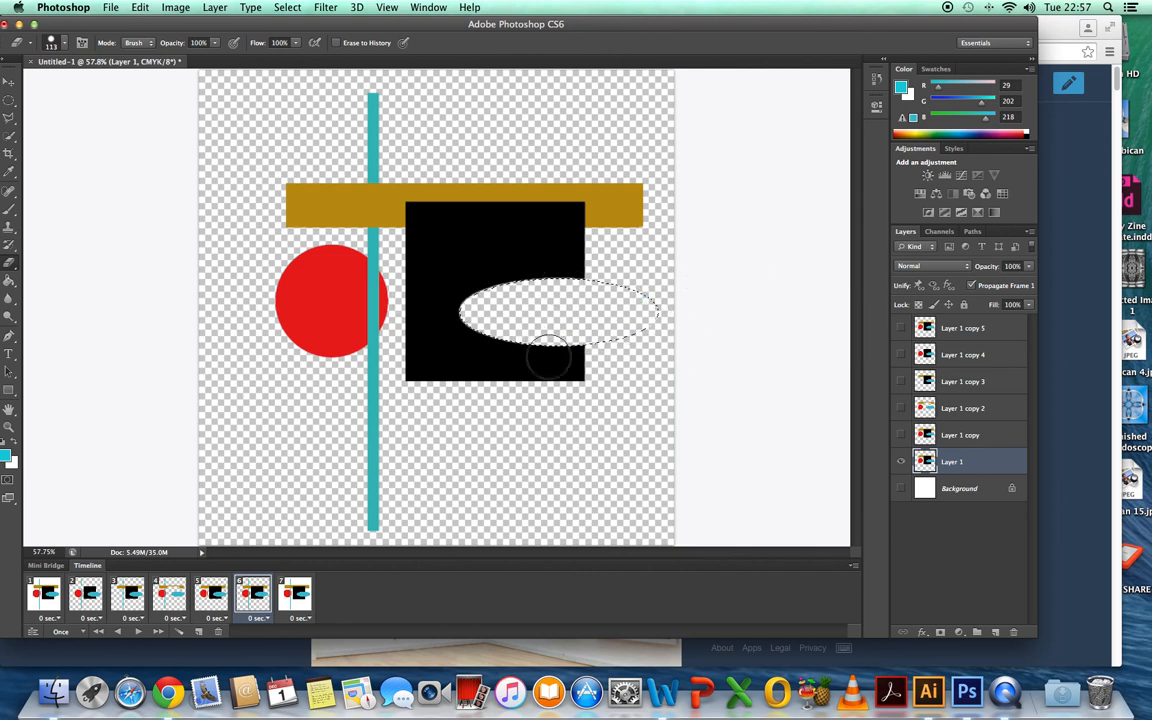
key("ctrl+d")
- Check frame 1, and make the Background layer visible in frames 2 and 3
left_click(45, 602)
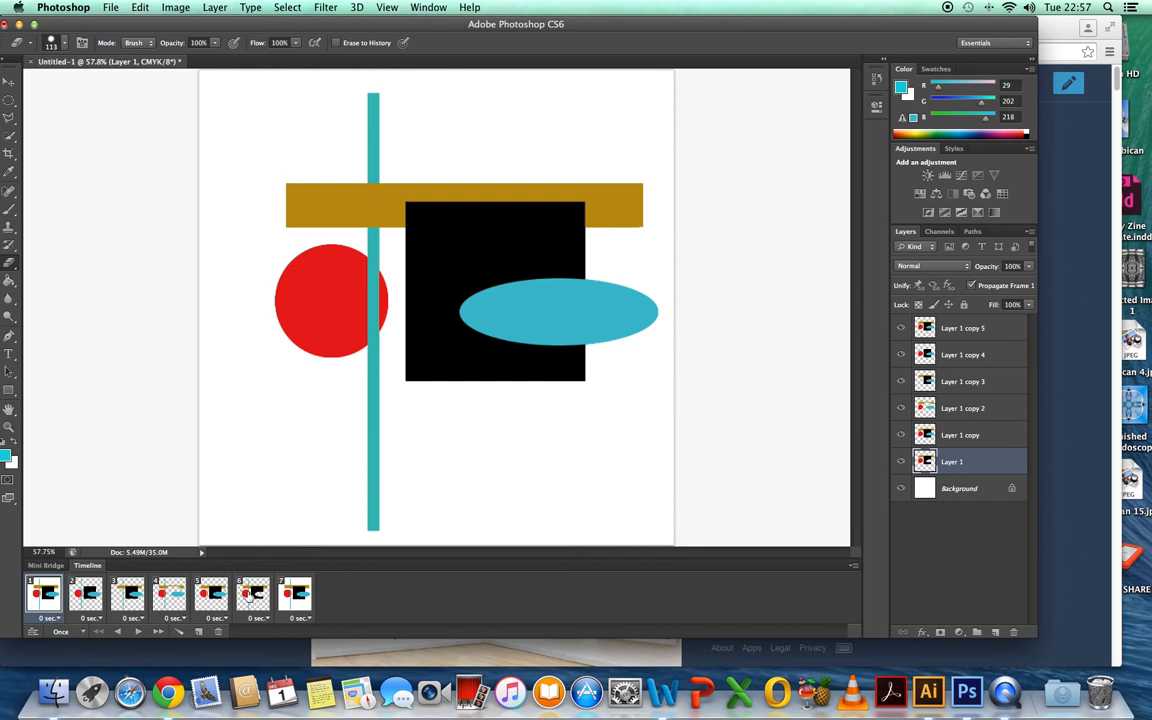
left_click(85, 594)
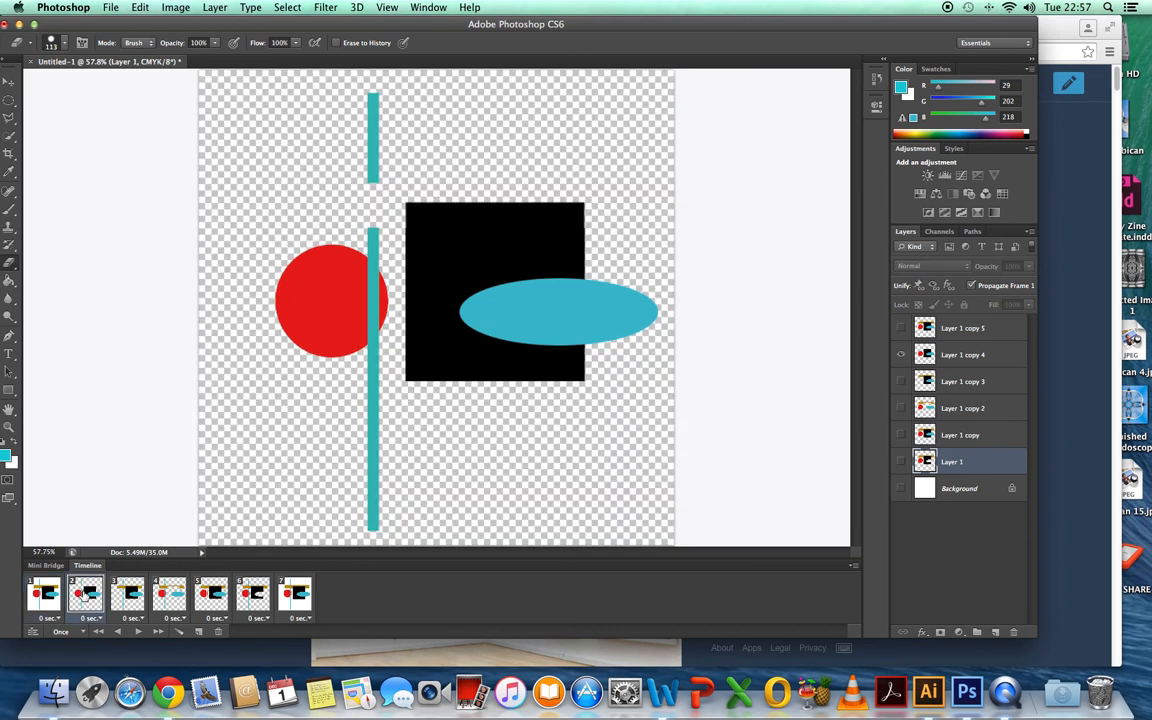
left_click(902, 489)
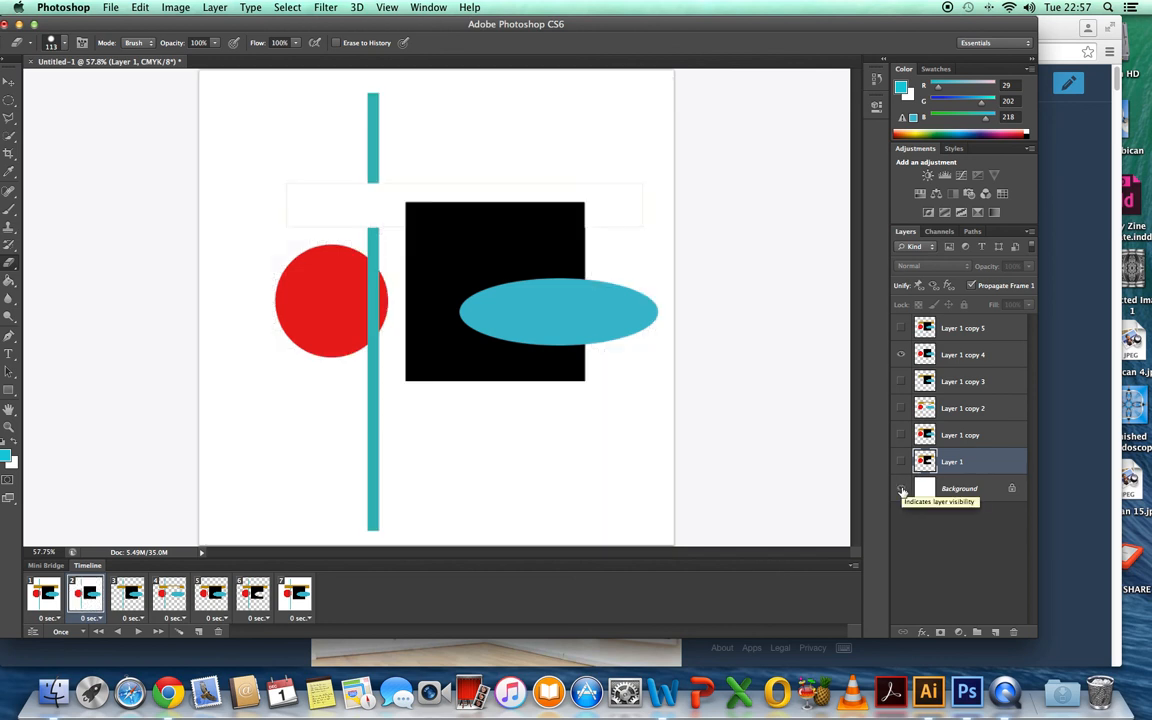
left_click(127, 596)
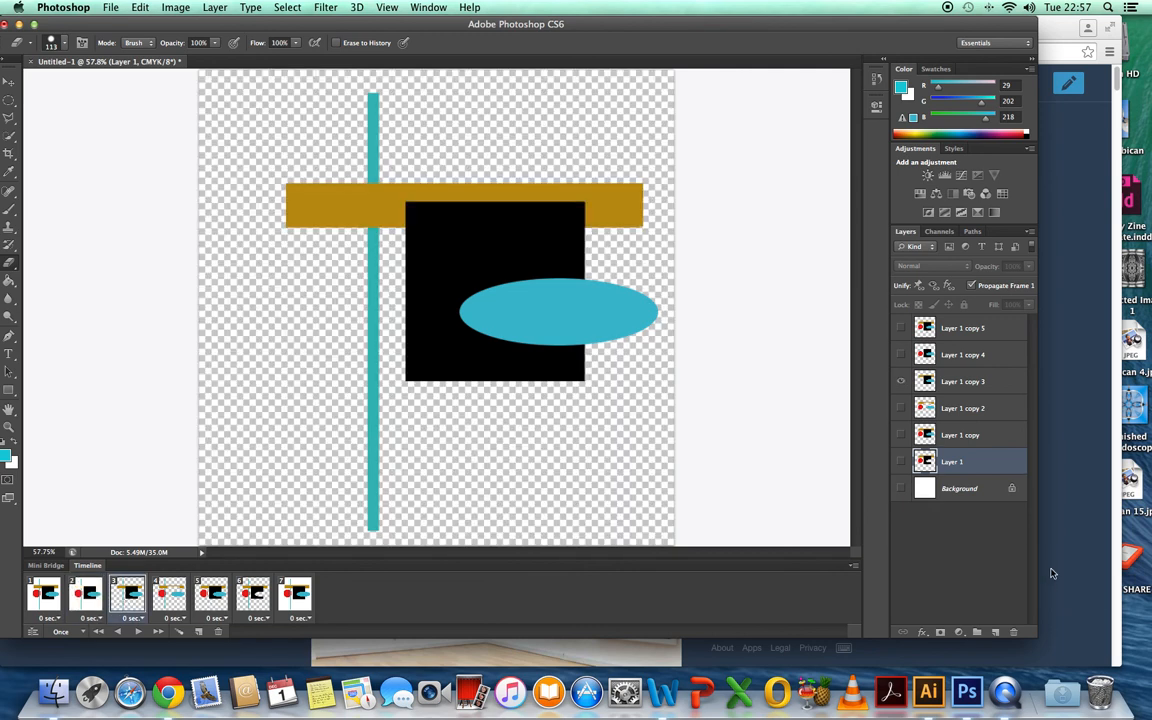
left_click(902, 489)
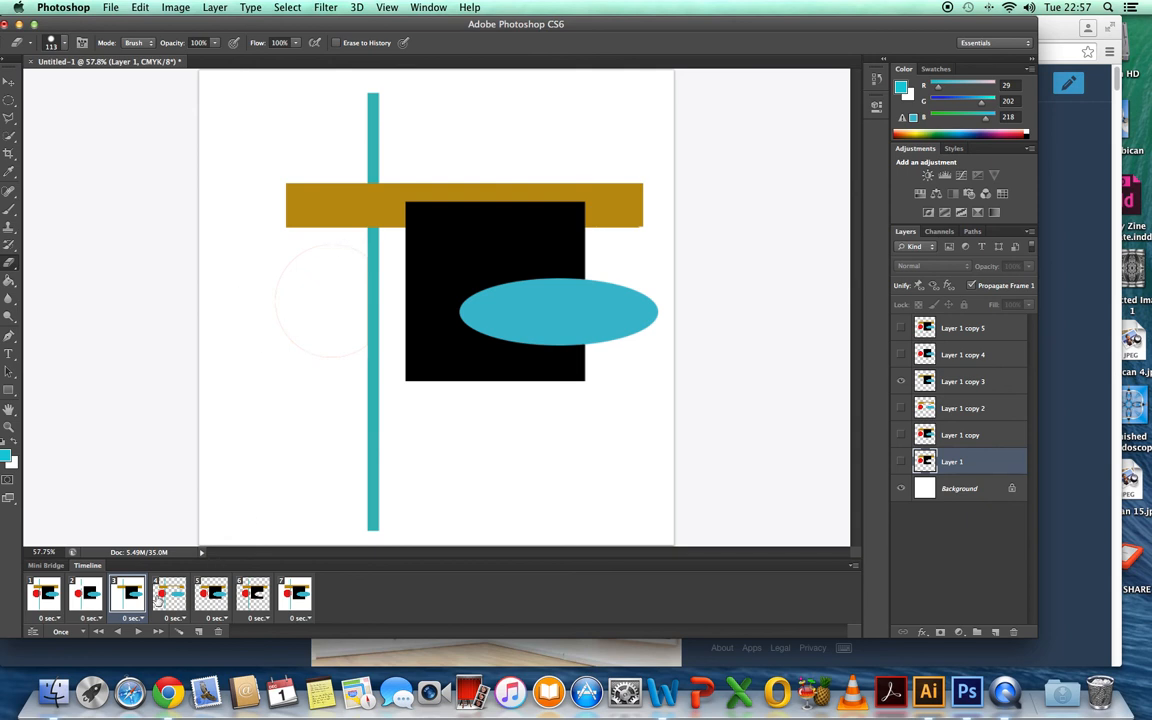
- In frame 2, select Layer 1 copy 4 and erase the ochre bar's leftover upper outline above the black square
left_click(88, 595)
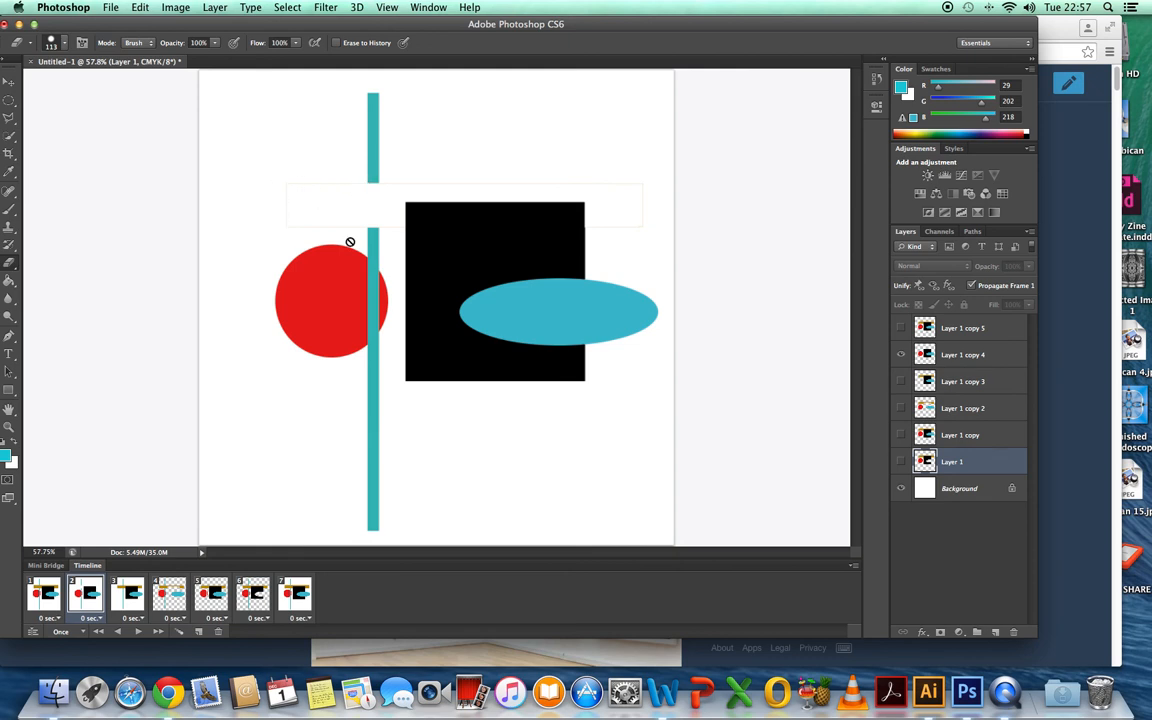
left_click(9, 428)
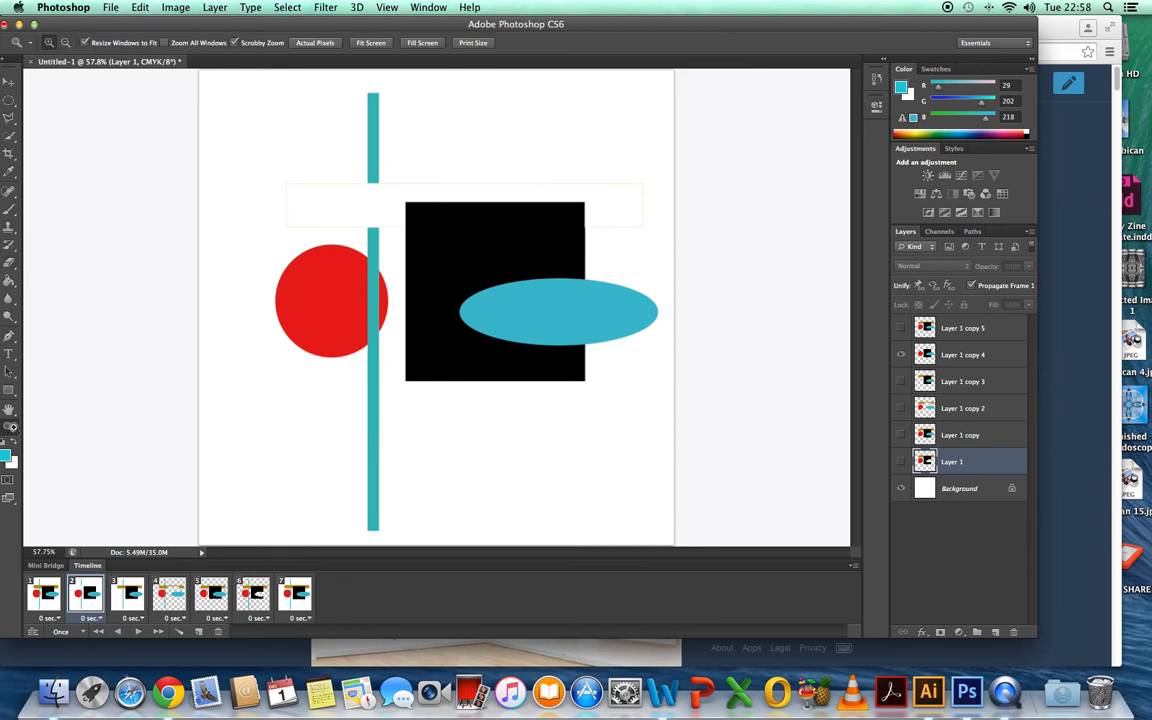
left_click(510, 188)
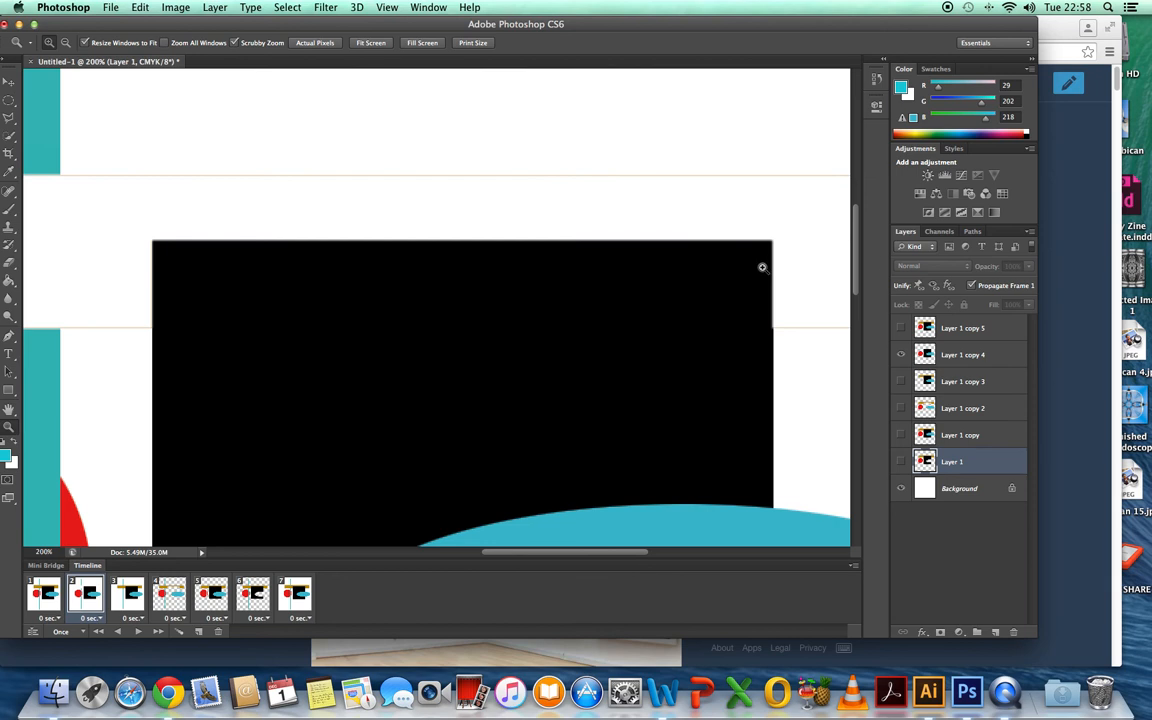
left_click(9, 262)
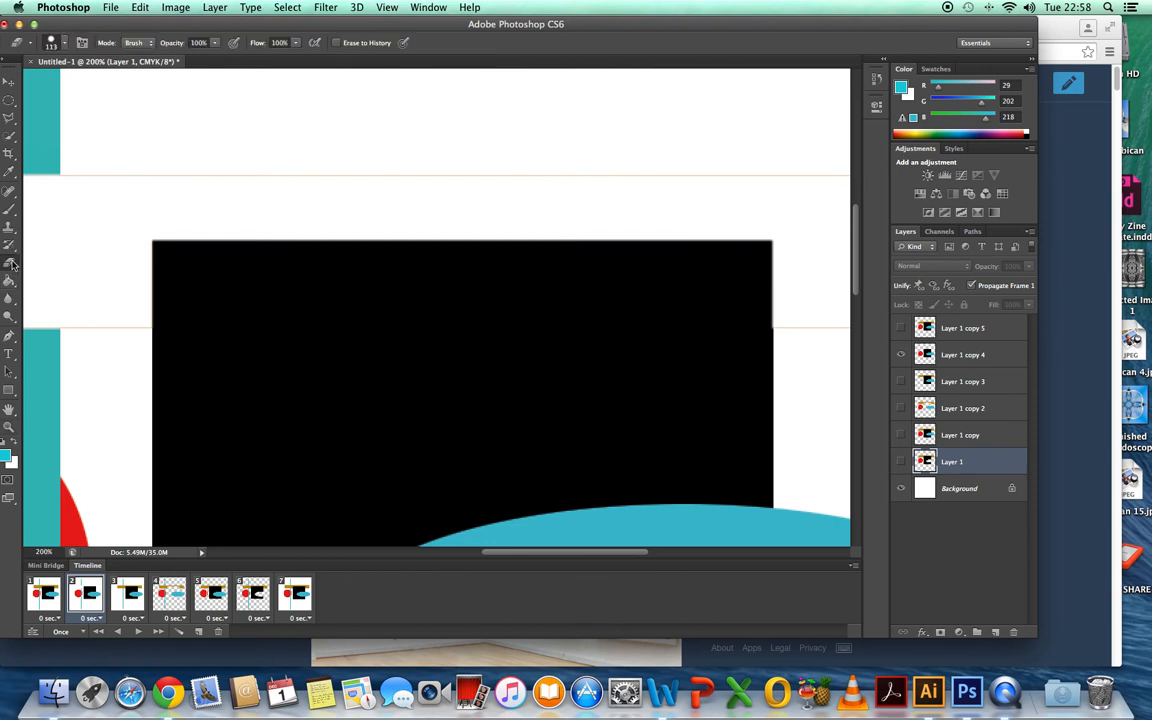
left_click(901, 462)
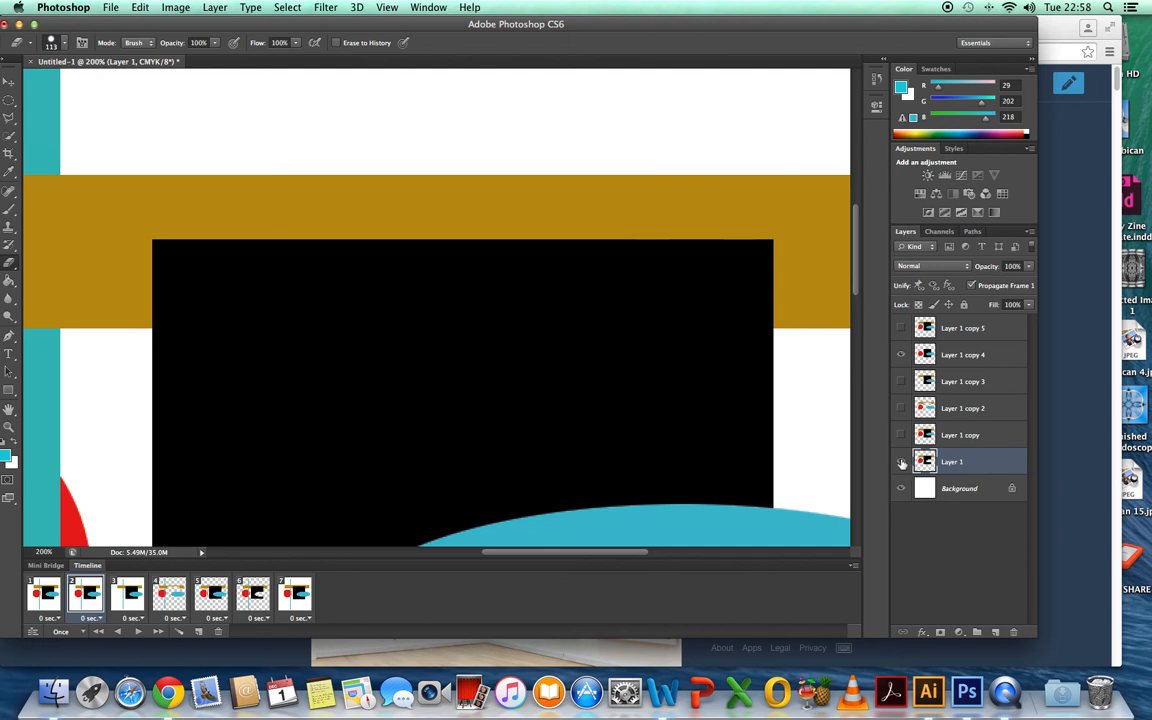
left_click(902, 462)
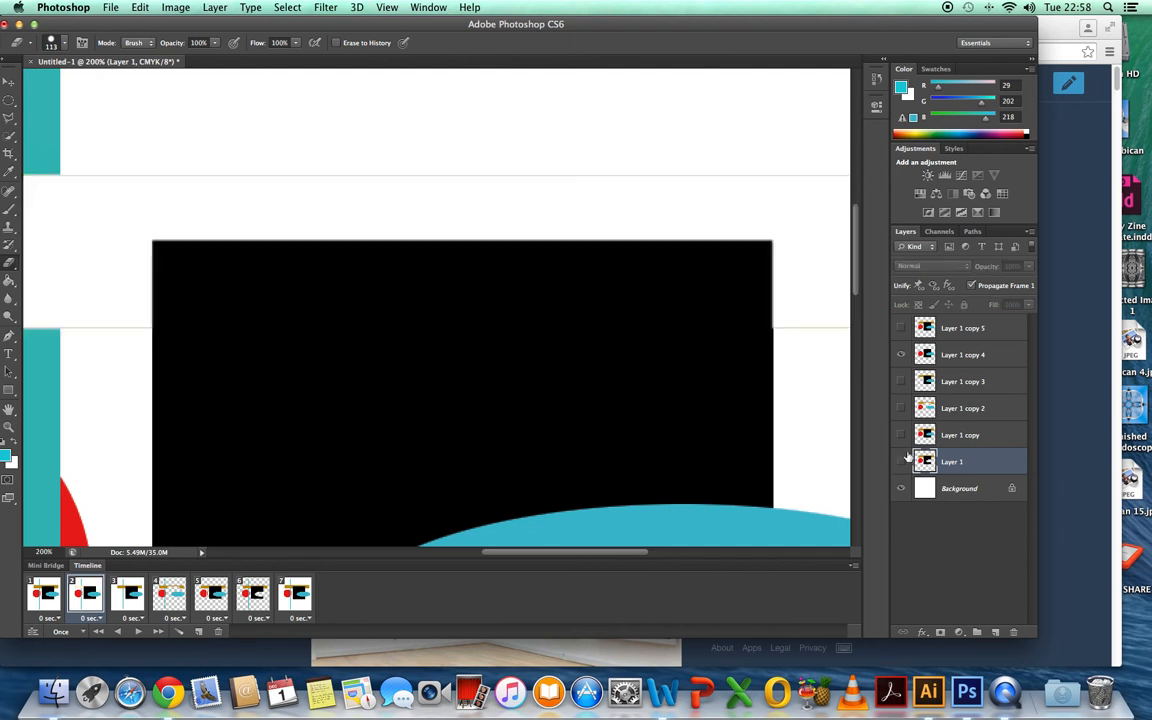
left_click(958, 356)
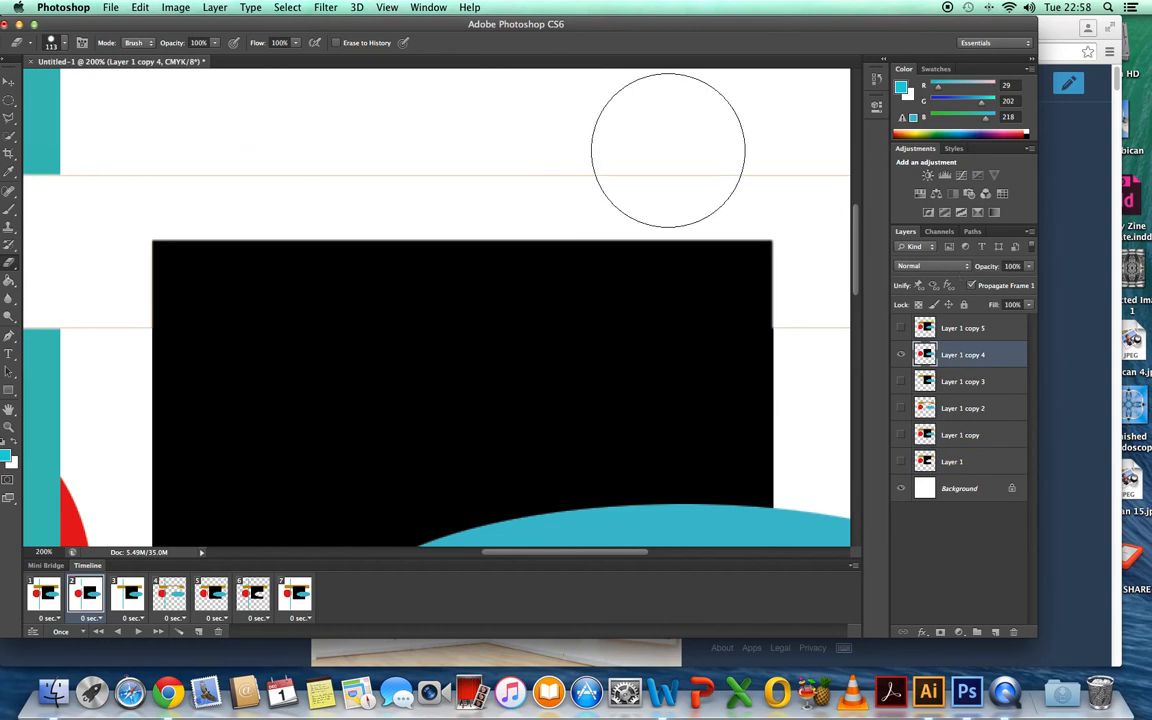
left_click(673, 143)
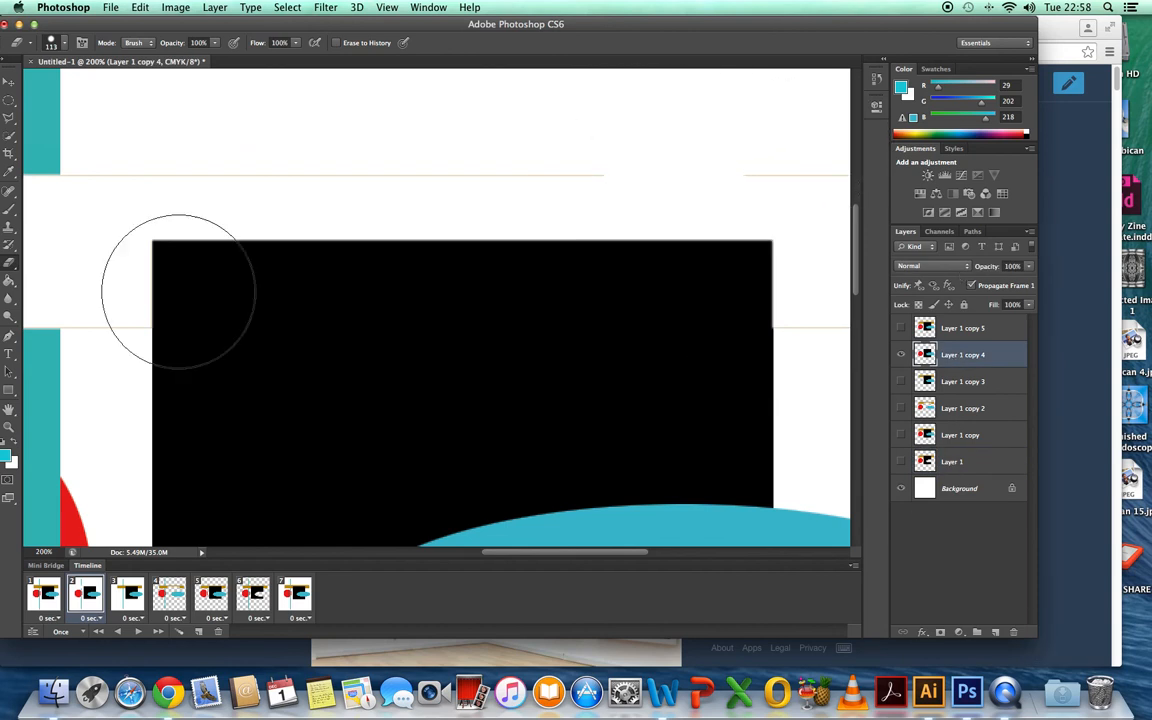
mouse_move(617, 141)
left_mouse_down()
mouse_move(356, 120)
mouse_move(141, 123)
left_mouse_up()
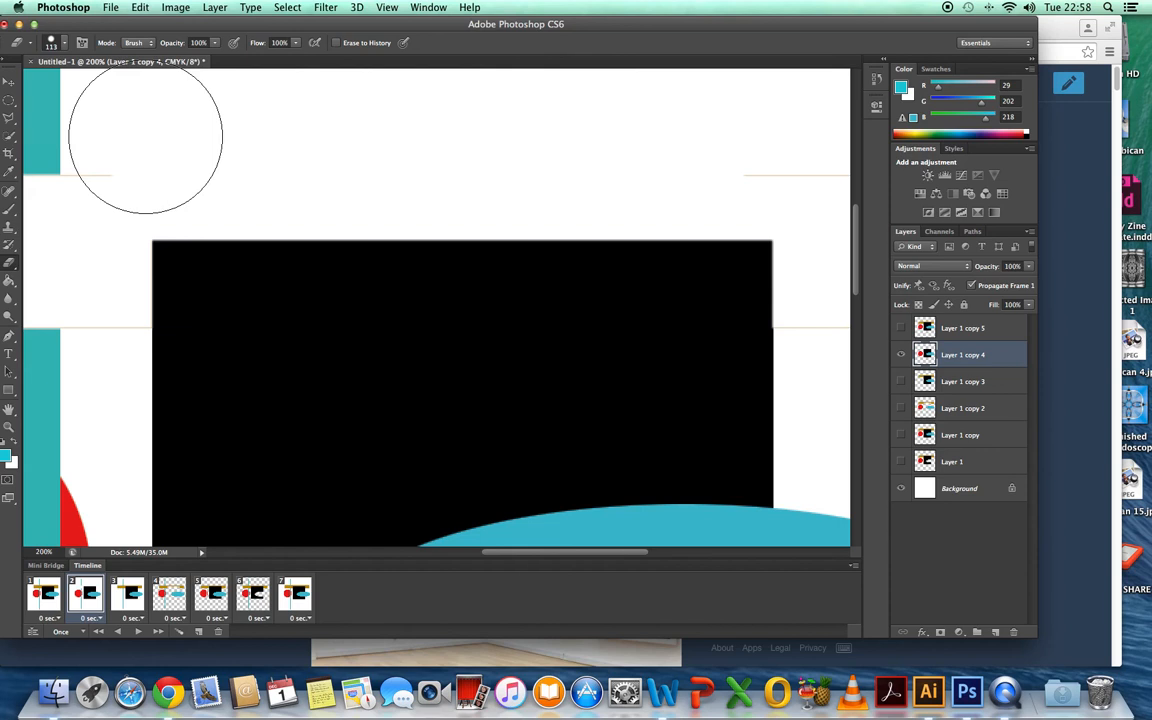
- Reduce the eraser size to 20 and erase the leftover outline pieces between the teal bar and the black square
key("bracketleft")
key("bracketleft")
key("bracketleft")
key("bracketleft")
key("bracketleft")
key("bracketleft")
key("bracketleft")
key("bracketleft")
key("bracketleft")
key("bracketleft")
key("bracketleft")
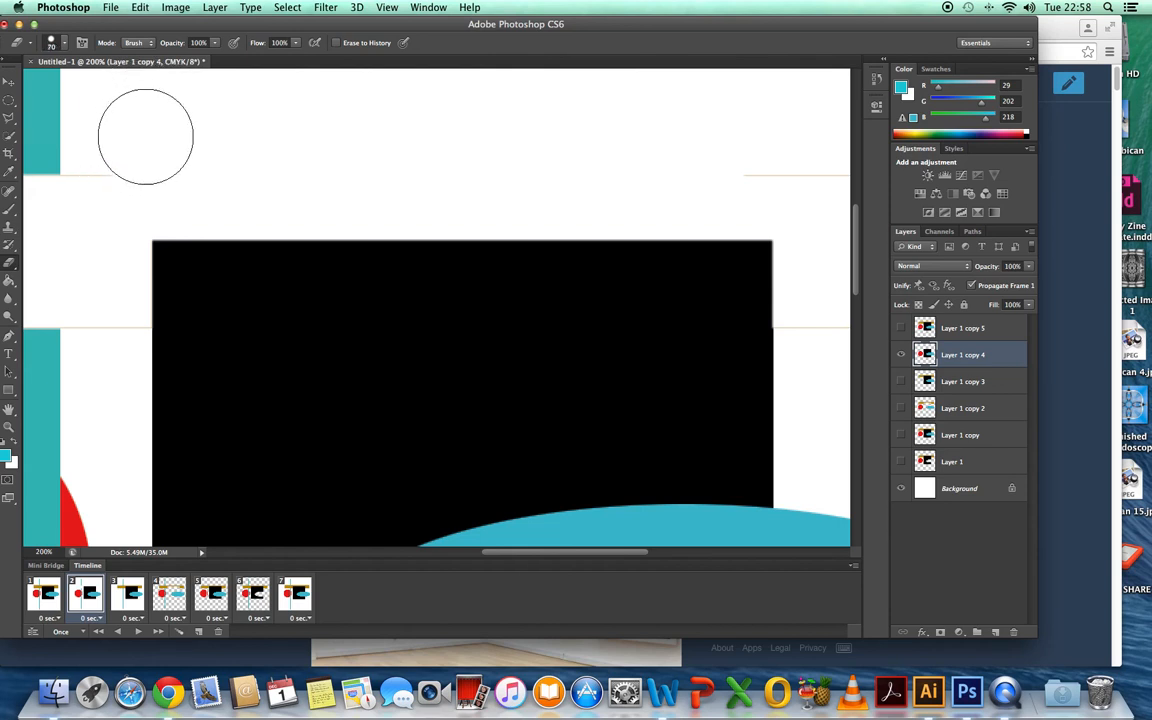
key("bracketleft")
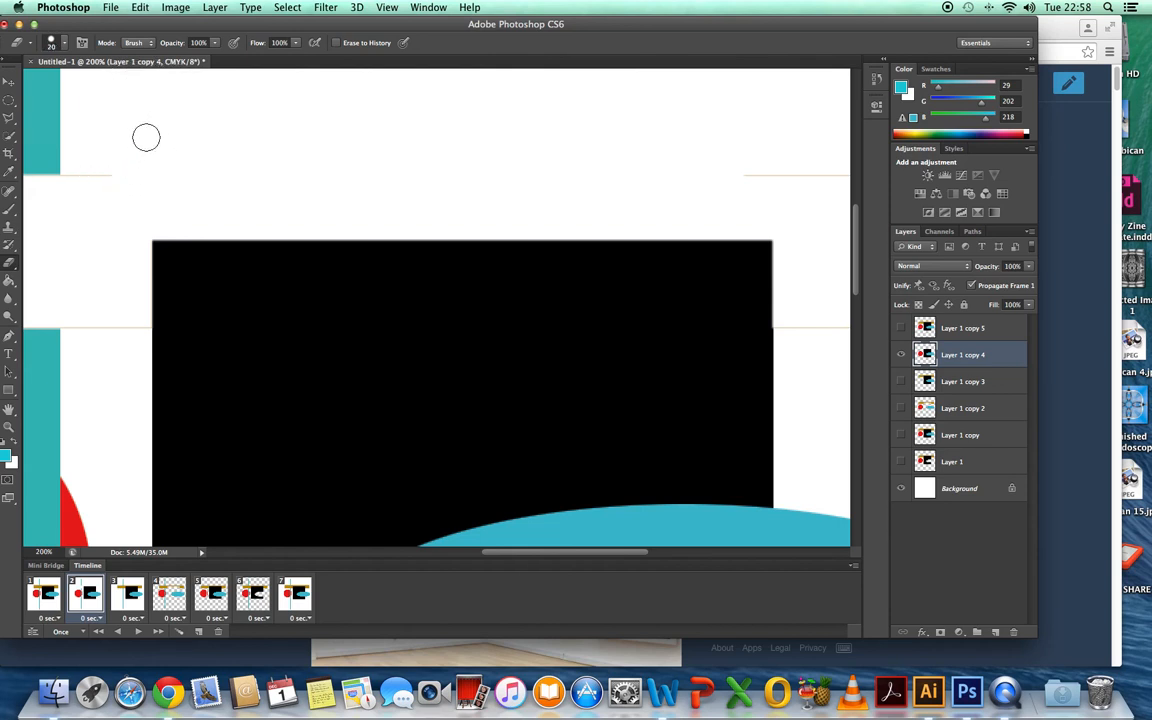
left_click_drag(74, 178, 118, 183)
left_click_drag(76, 327, 136, 331)
- Erase the ochre bar's leftover outline to the right of the black square and to the left of the teal bar
left_click_drag(573, 557, 636, 555)
mouse_move(474, 124)
left_mouse_down()
mouse_move(440, 172)
mouse_move(671, 180)
mouse_move(674, 216)
mouse_move(673, 314)
mouse_move(650, 328)
mouse_move(483, 328)
left_mouse_up()
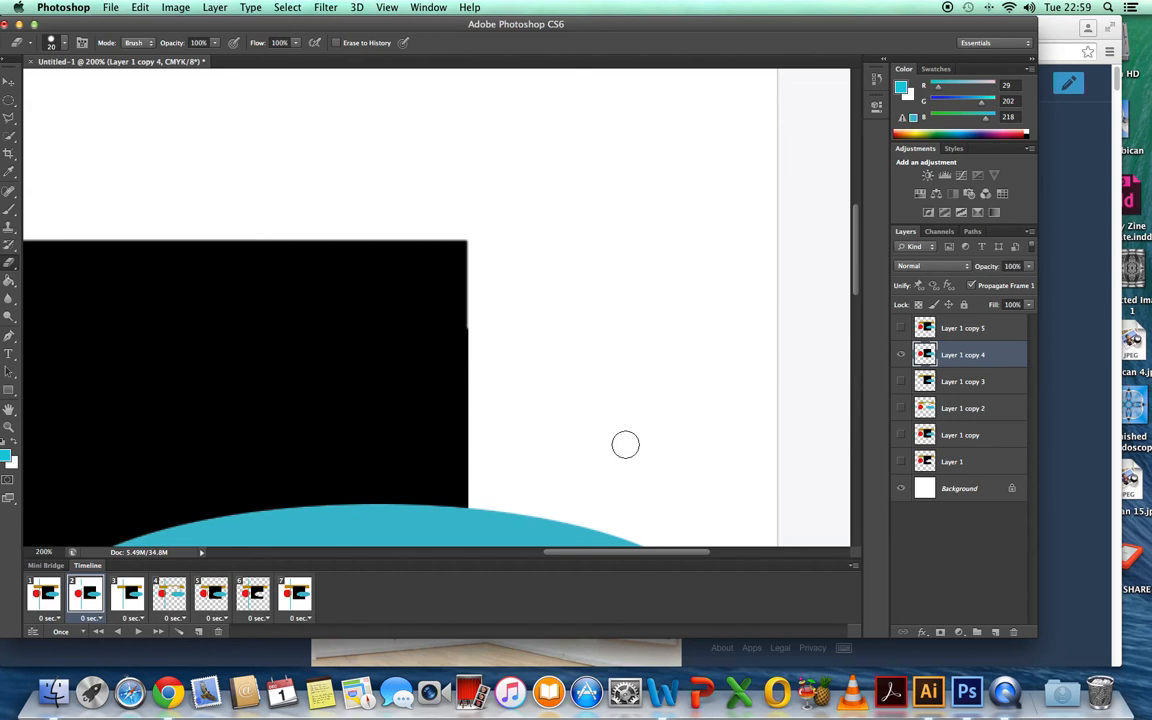
left_click_drag(597, 557, 411, 554)
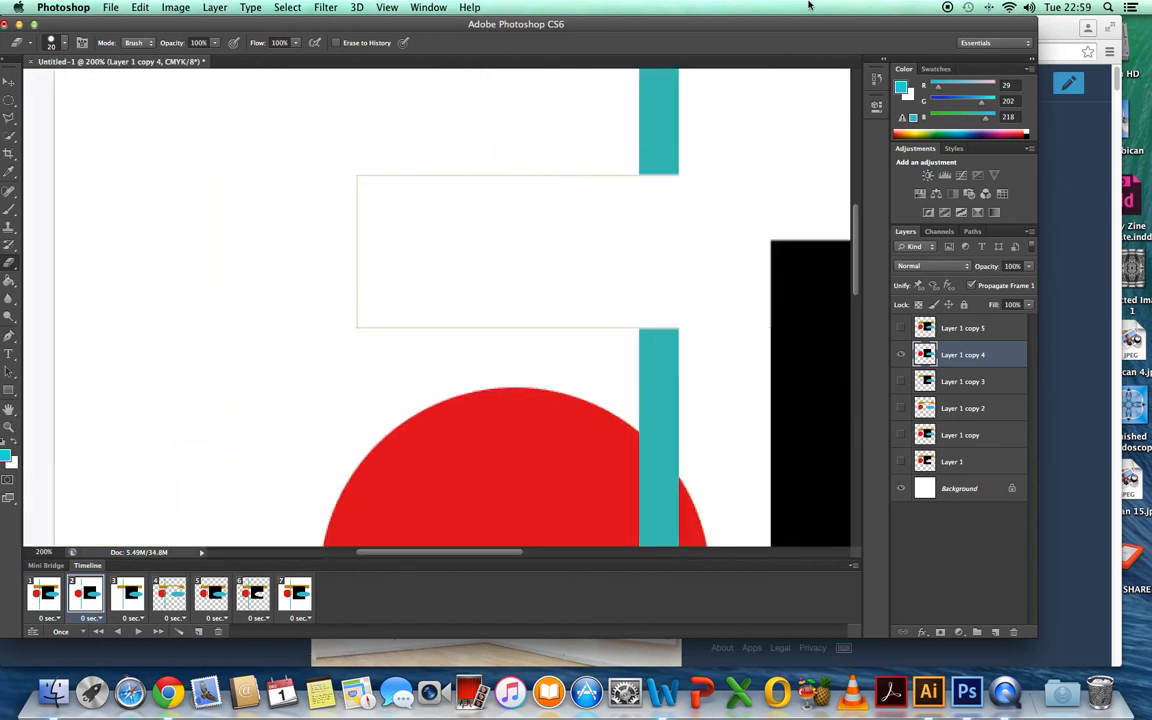
mouse_move(626, 177)
left_mouse_down()
mouse_move(368, 167)
mouse_move(365, 331)
mouse_move(581, 341)
mouse_move(622, 329)
mouse_move(478, 324)
left_mouse_up()
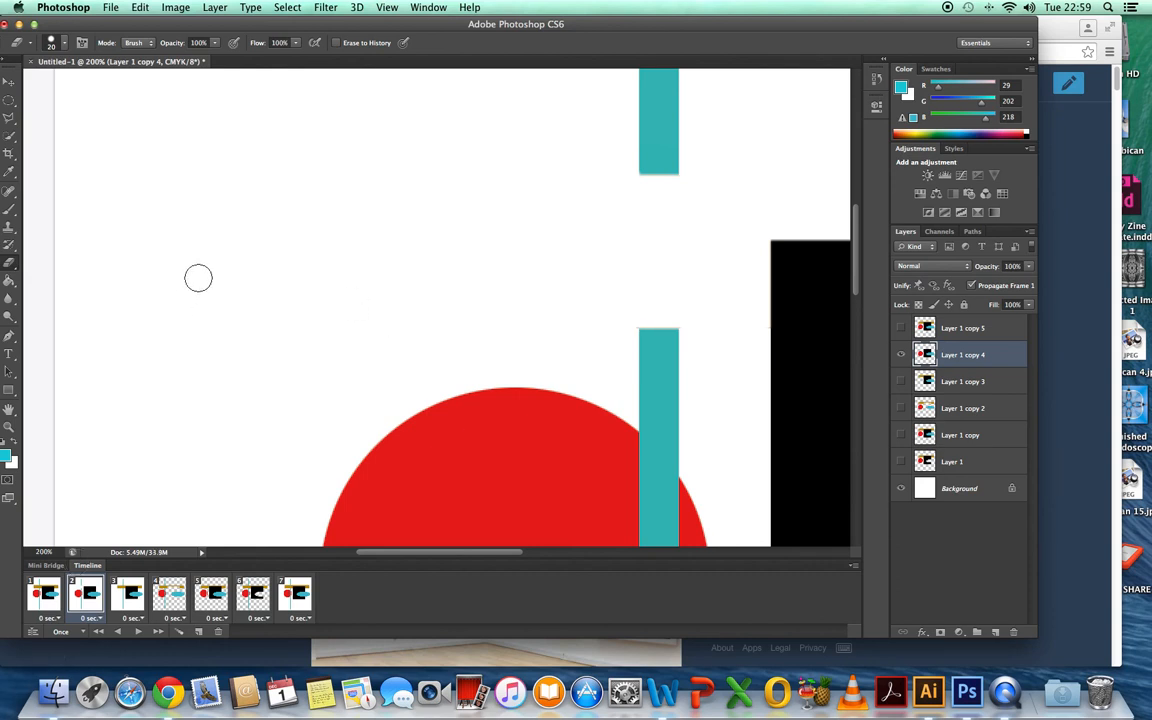
- In frame 3, select Layer 1 copy 3 and erase the red circle's leftover curved outline beside the teal bar
left_click(129, 594)
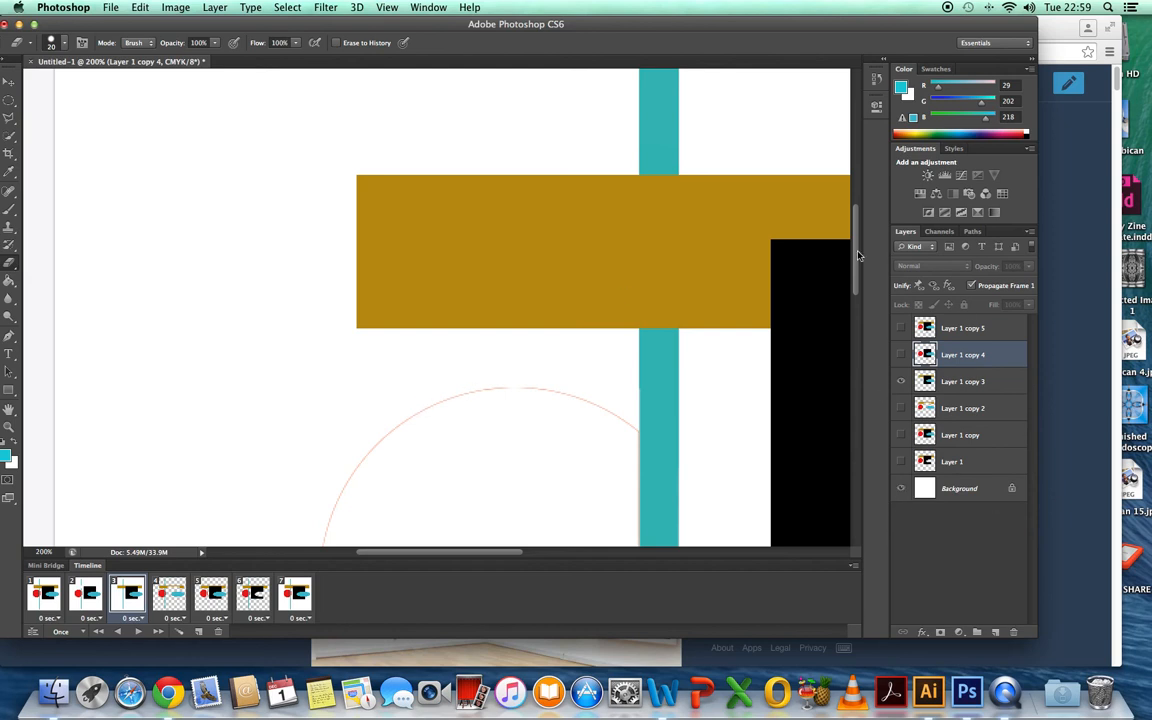
left_click_drag(857, 255, 855, 309)
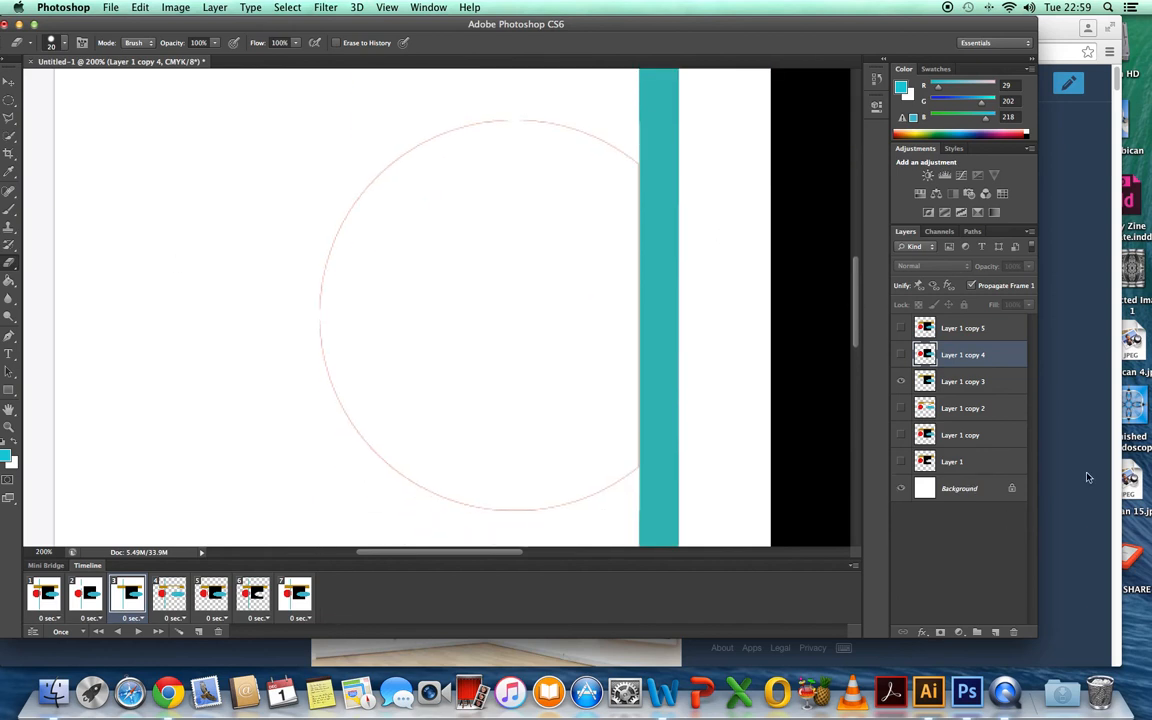
left_click(966, 384)
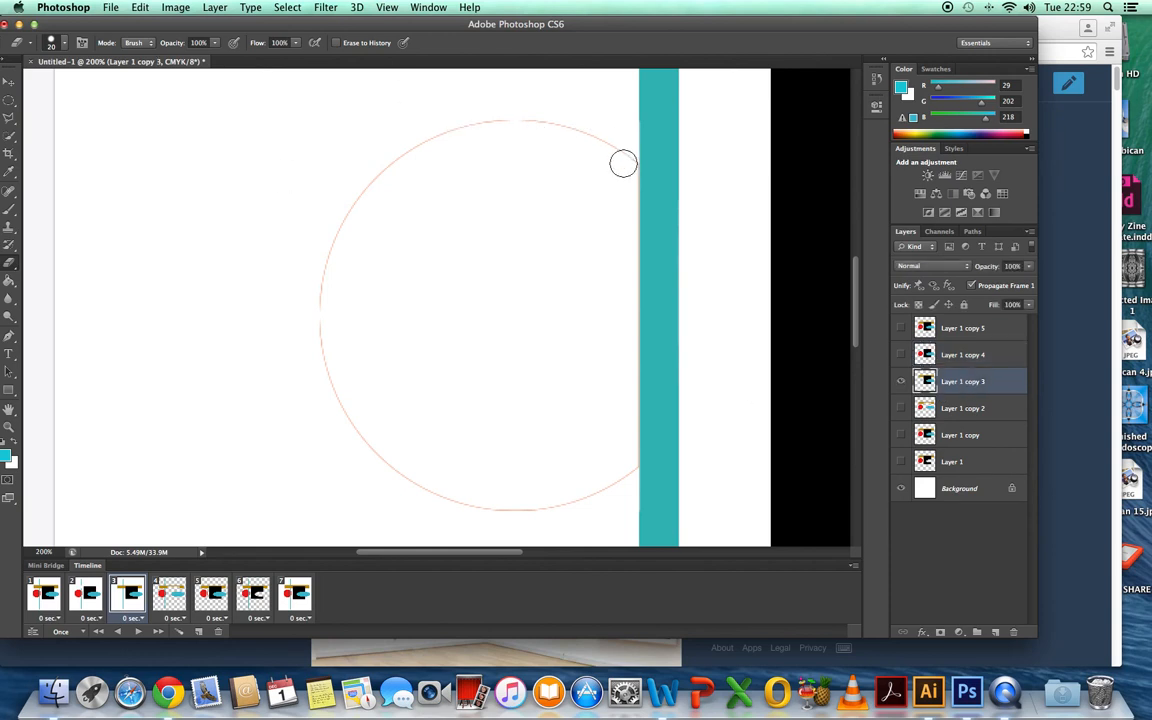
mouse_move(623, 163)
left_mouse_down()
mouse_move(507, 121)
mouse_move(469, 125)
mouse_move(419, 155)
mouse_move(409, 172)
mouse_move(421, 170)
mouse_move(391, 157)
left_mouse_up()
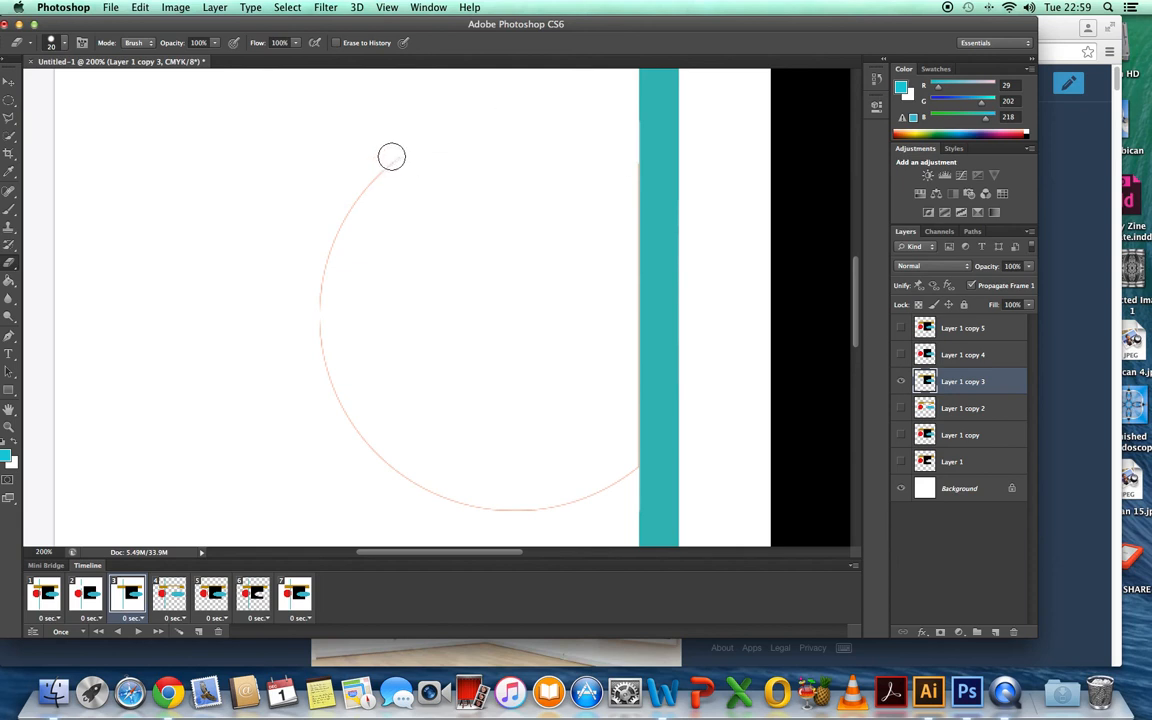
mouse_move(321, 245)
left_mouse_down()
mouse_move(372, 158)
mouse_move(356, 186)
mouse_move(389, 175)
mouse_move(322, 265)
mouse_move(320, 308)
mouse_move(327, 371)
mouse_move(371, 461)
mouse_move(481, 508)
mouse_move(548, 512)
mouse_move(623, 473)
left_mouse_up()
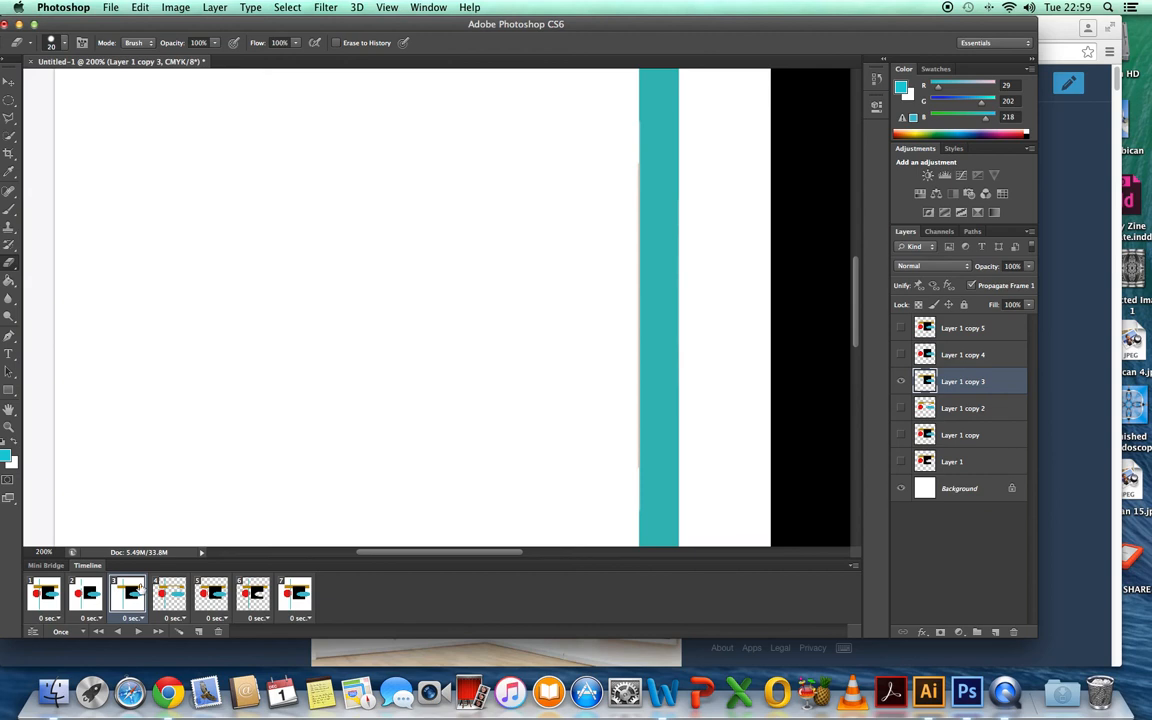
- In frame 4, select Layer 1 copy 2, show the Background layer and inspect the edges around the blue ellipse
left_click(170, 595)
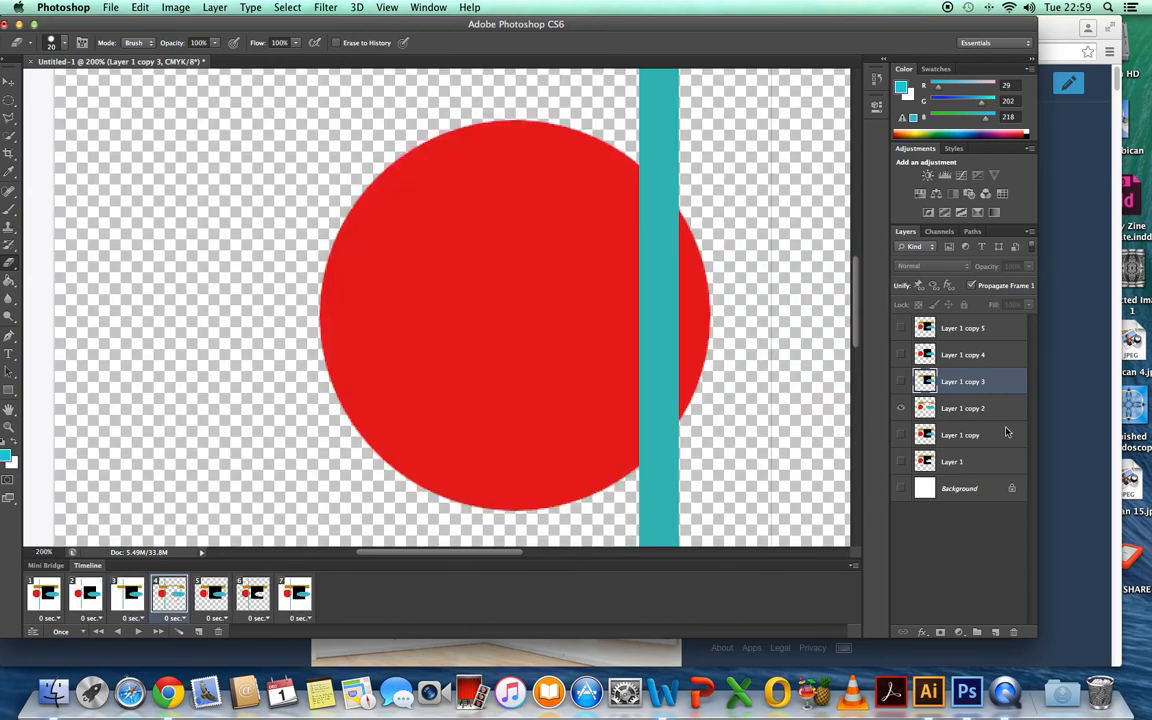
left_click(980, 410)
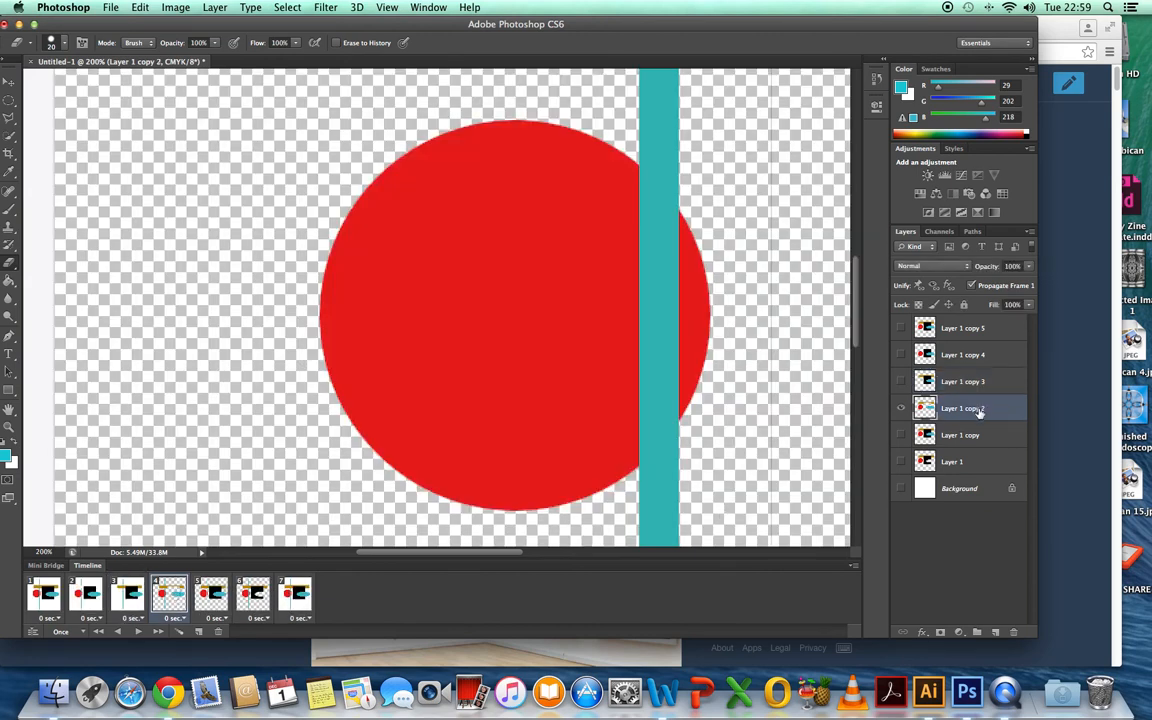
left_click(901, 489)
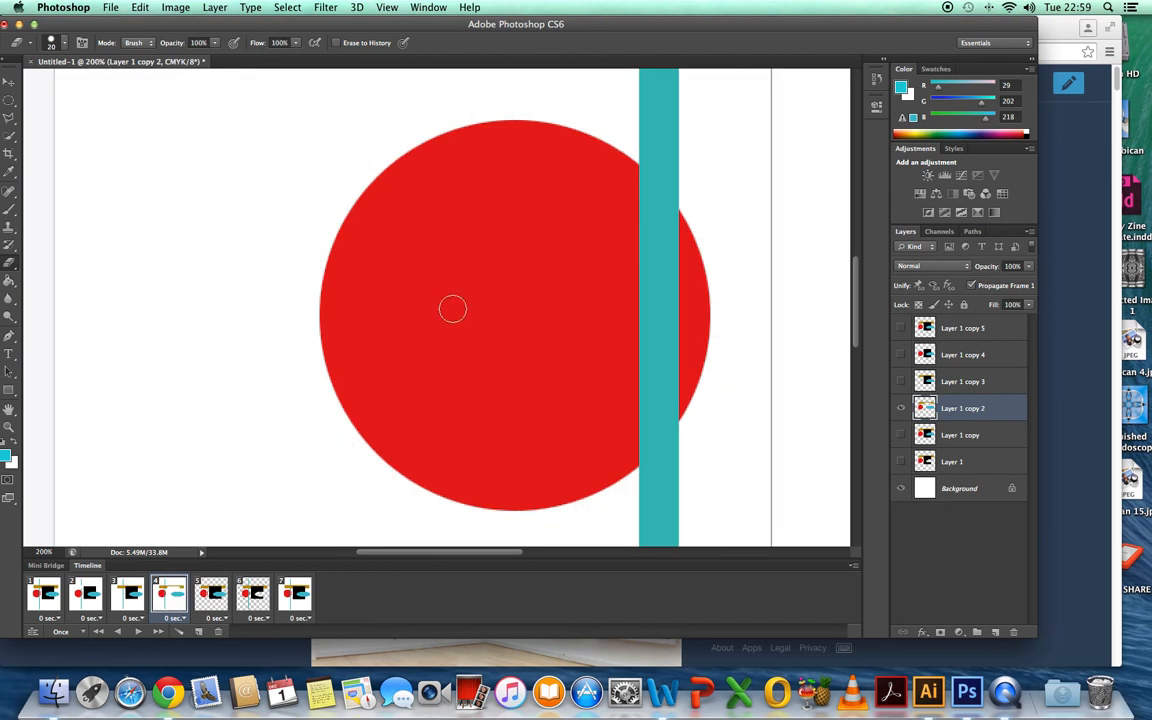
mouse_move(399, 559)
left_mouse_down()
mouse_move(590, 545)
mouse_move(490, 547)
mouse_move(543, 546)
left_mouse_up()
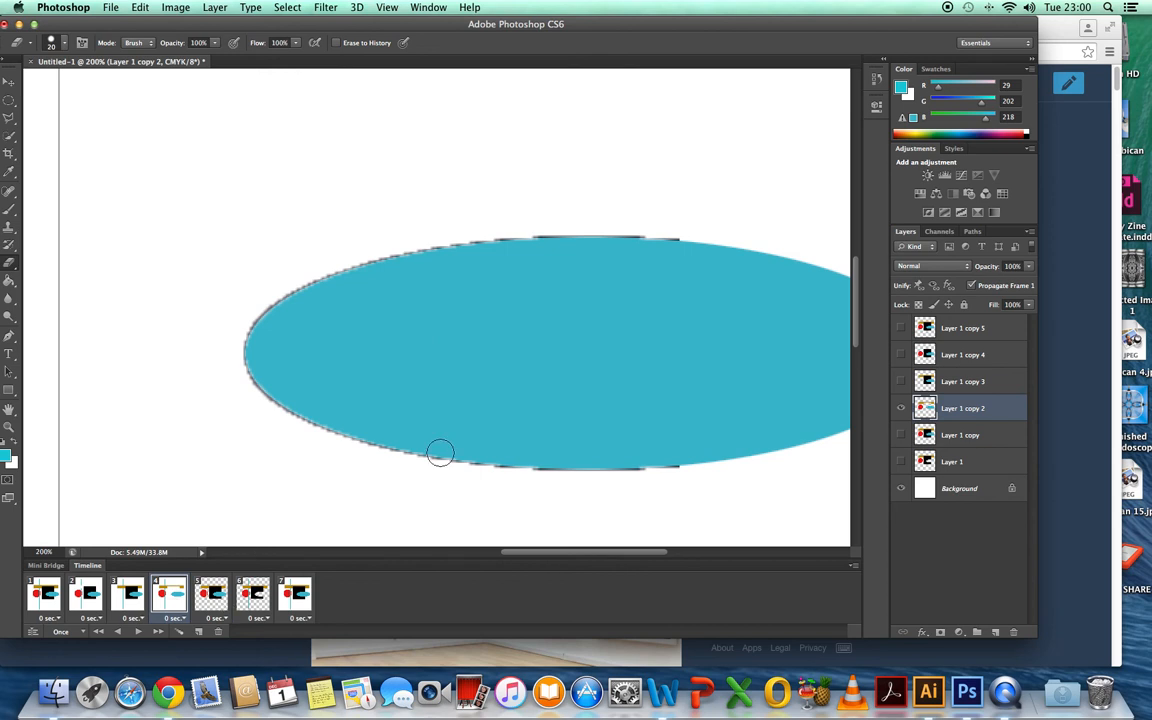
- In frame 5, select Layer 1 copy, show the Background layer and inspect the shapes' edges before fitting the whole canvas on screen
left_click(212, 596)
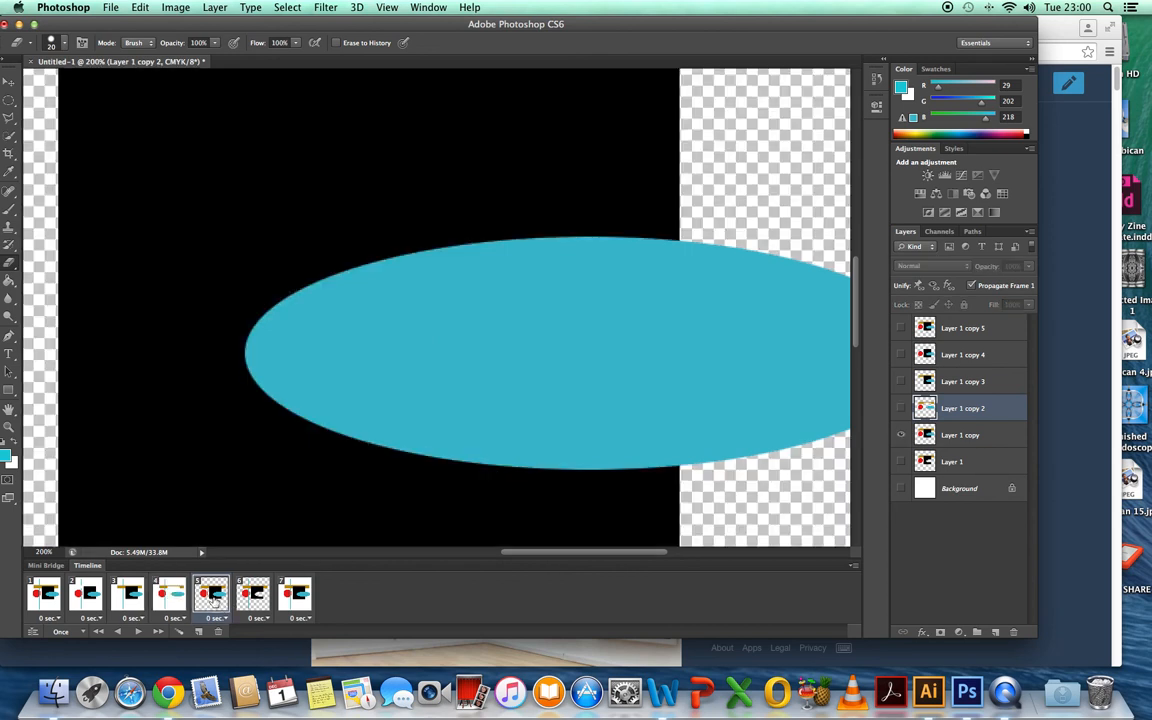
left_click(968, 438)
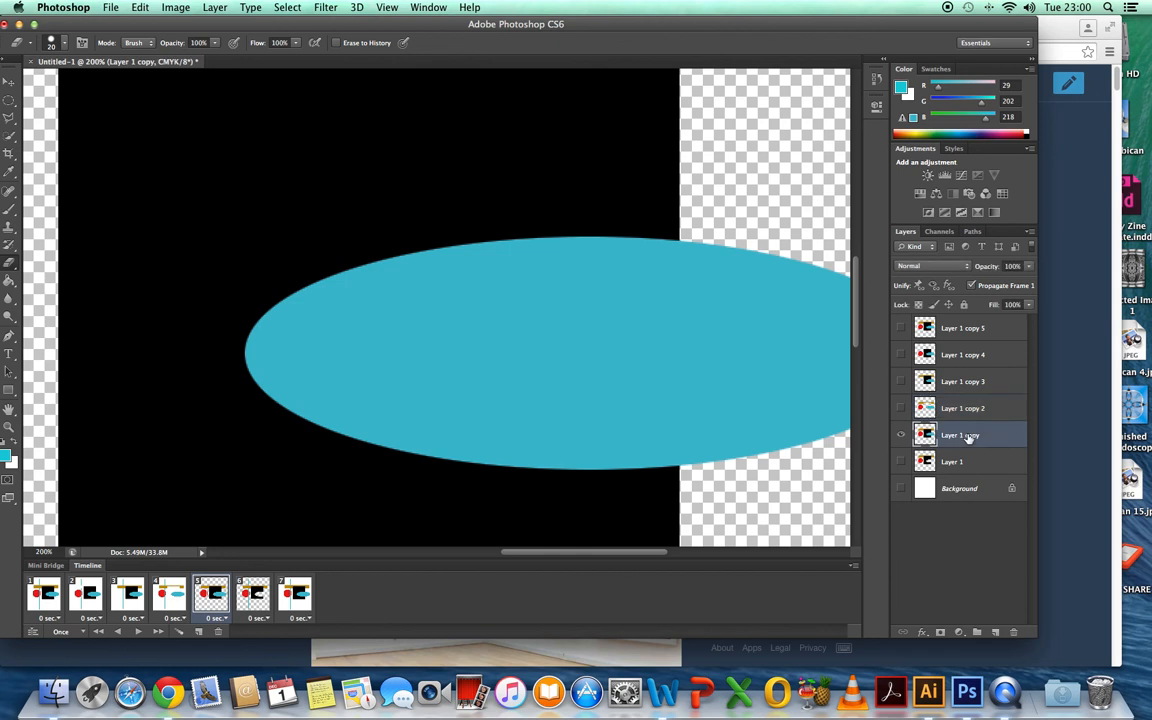
left_click(901, 488)
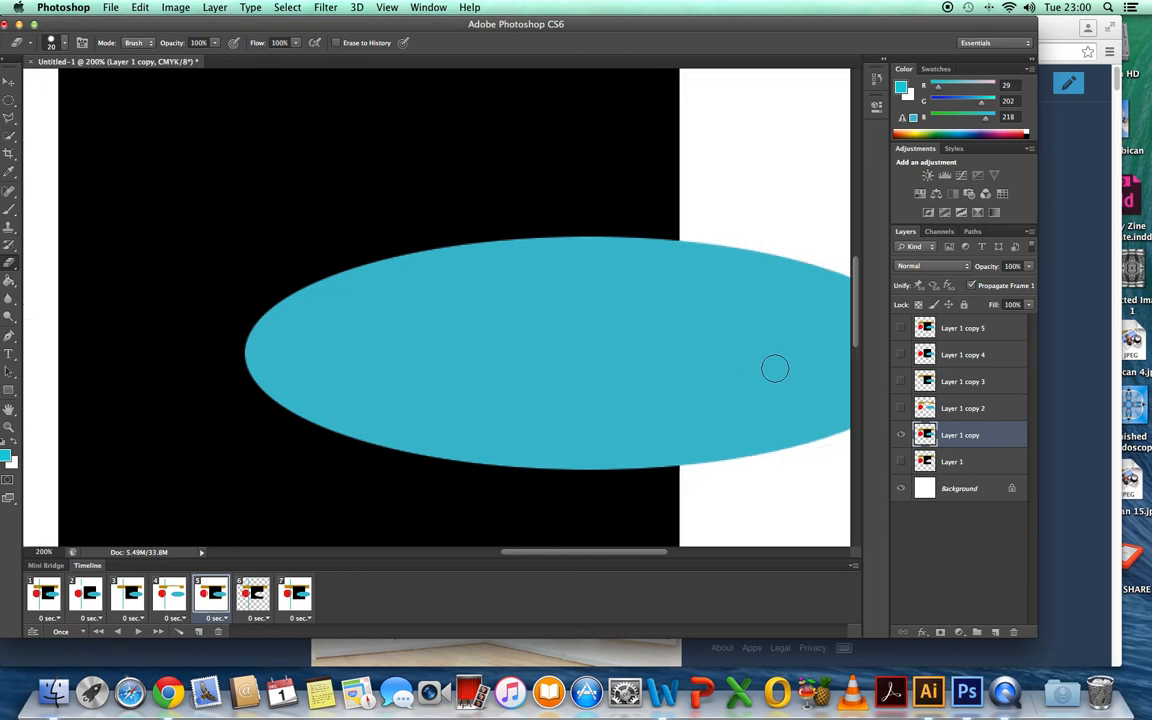
scroll(853, 333, "up", 10)
scroll(853, 320, "down", 6)
scroll(870, 316, "down", 10)
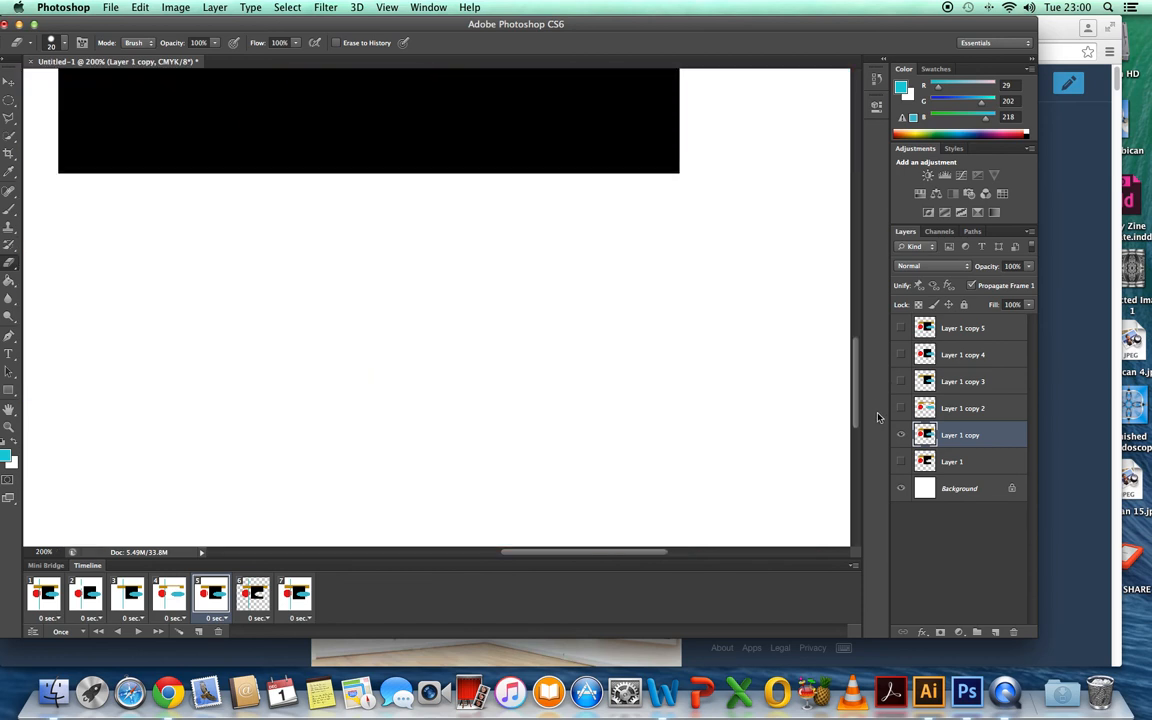
scroll(870, 320, "up", 9)
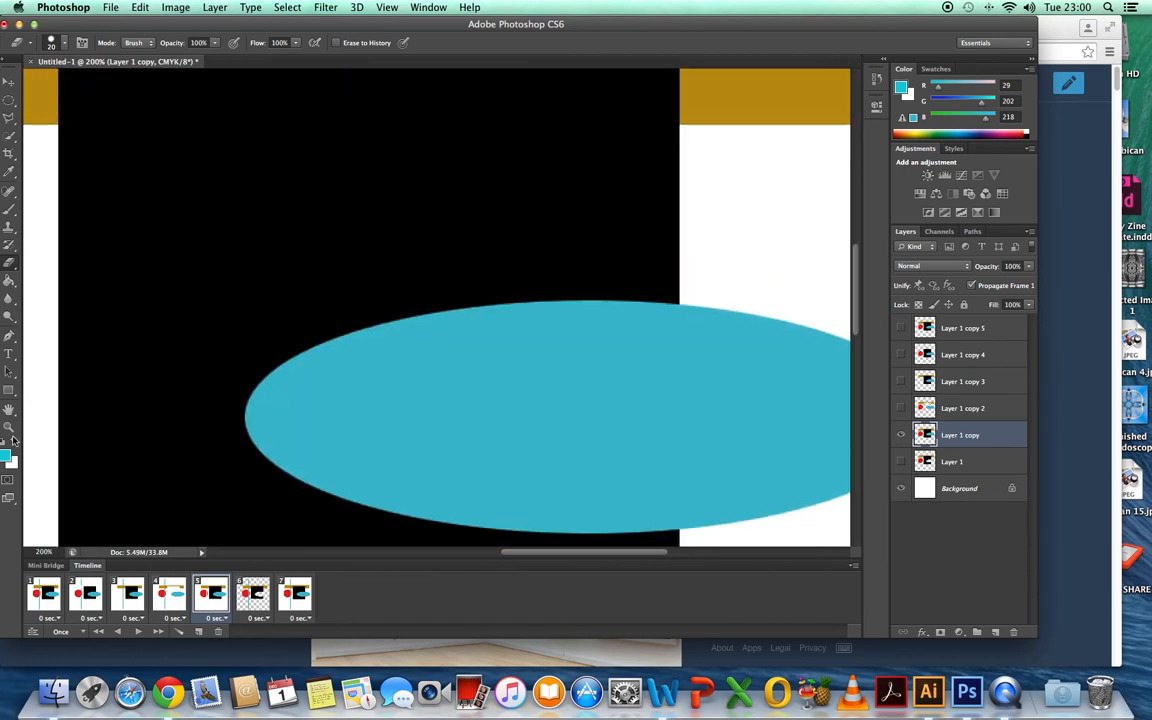
key("z")
right_click(245, 361)
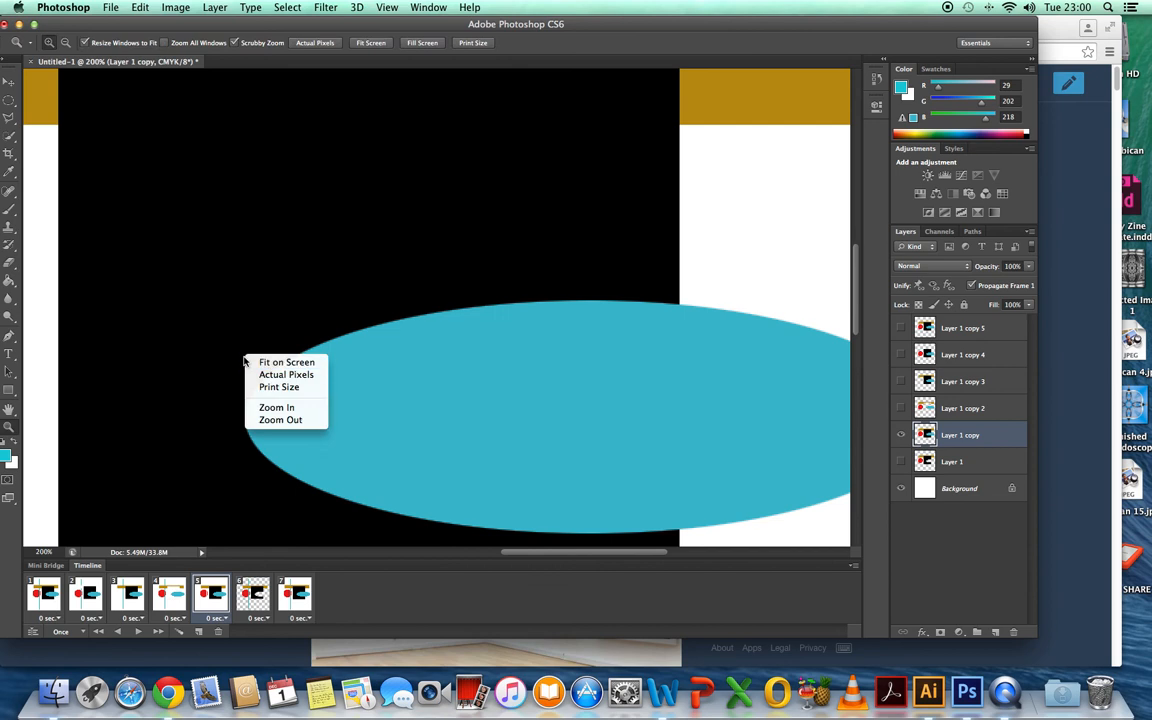
left_click(267, 364)
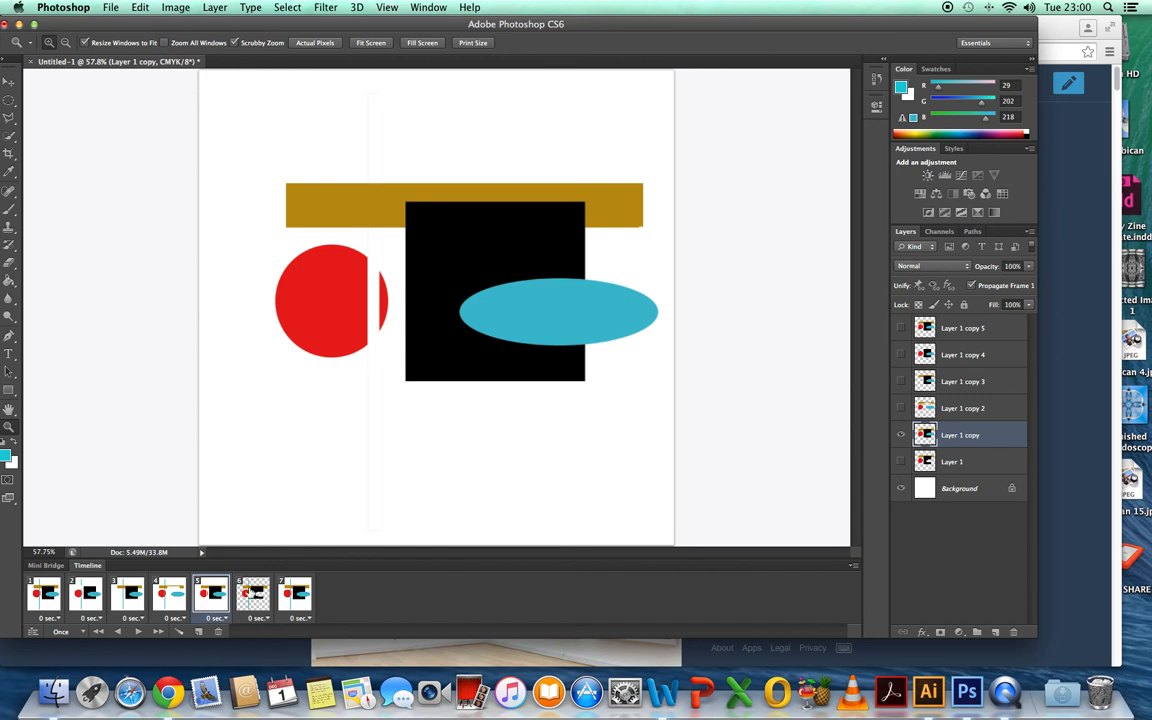
- In frame 6, select Layer 1 and show the Background layer
left_click(255, 594)
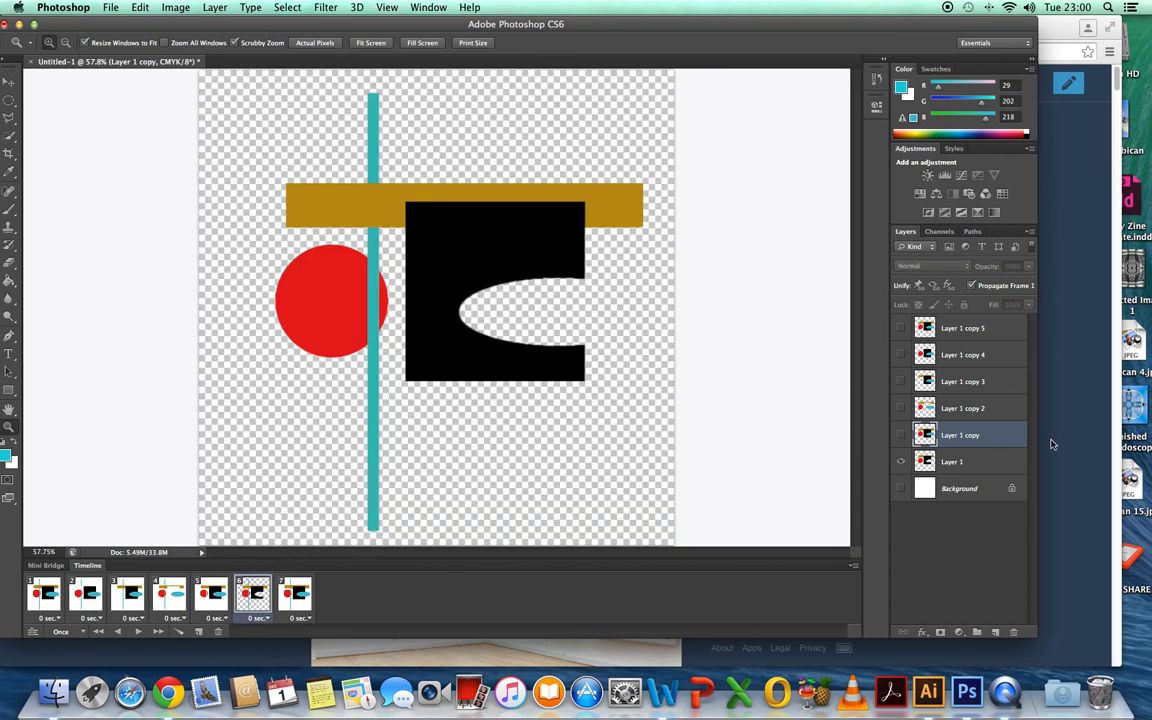
left_click(950, 463)
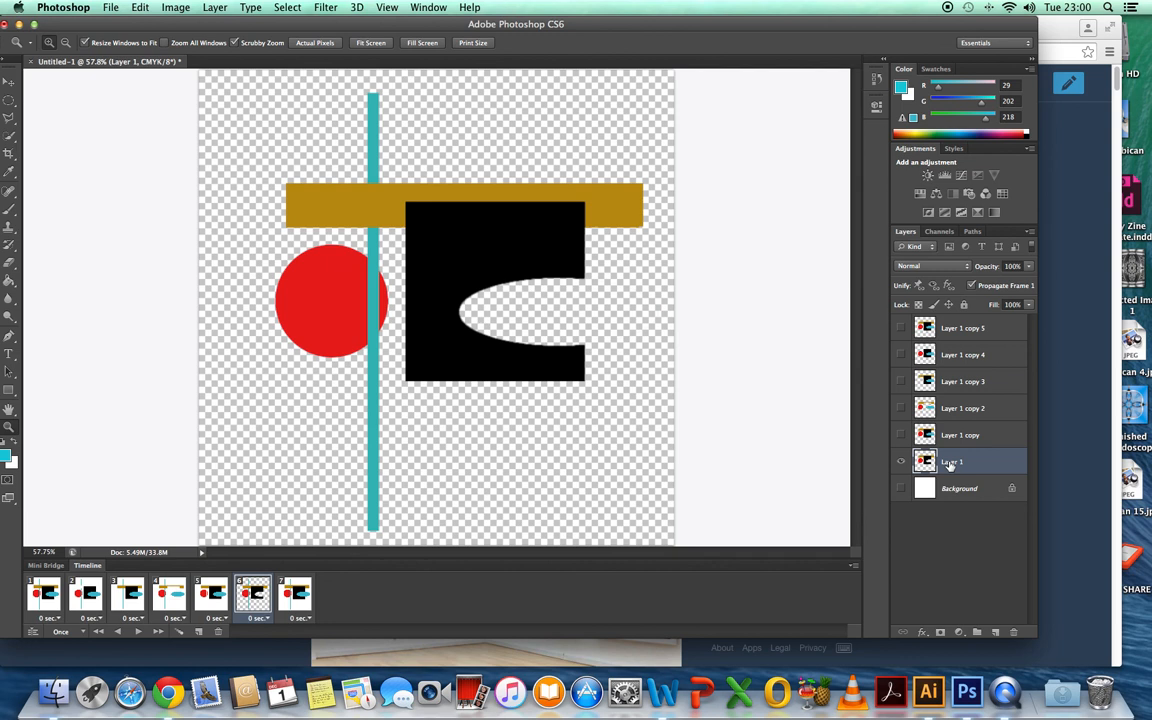
left_click(901, 489)
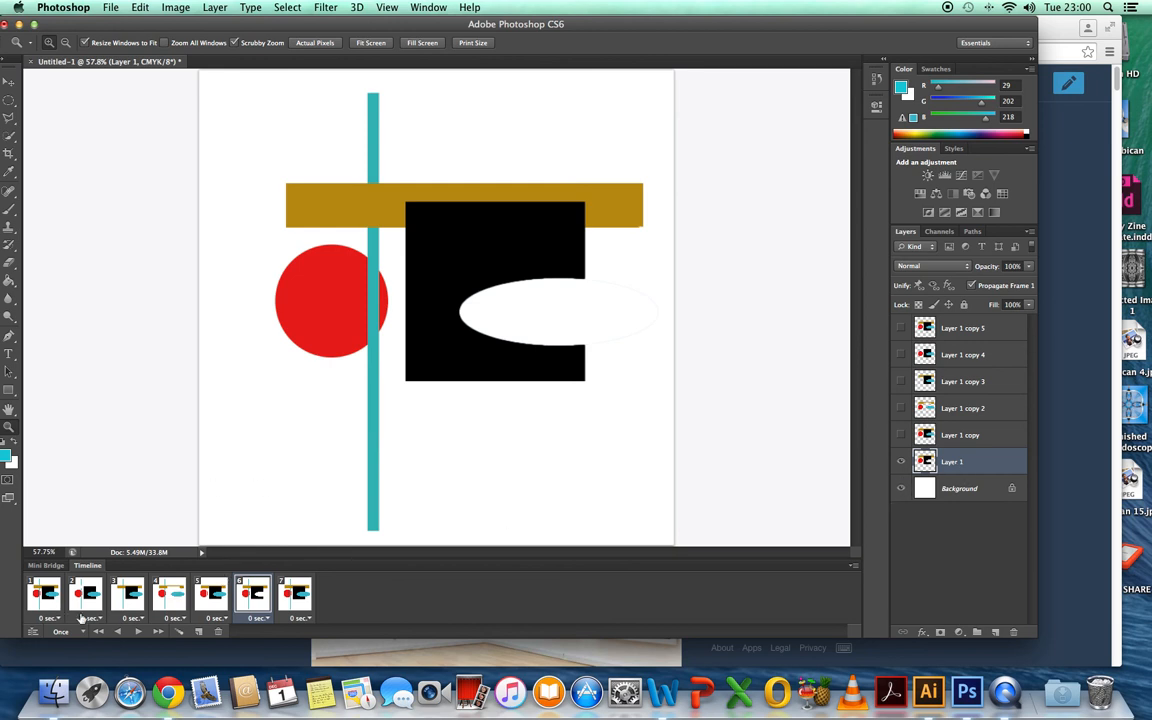
- Select all seven animation frames and set their delay to 0.2 seconds
left_click(38, 597)
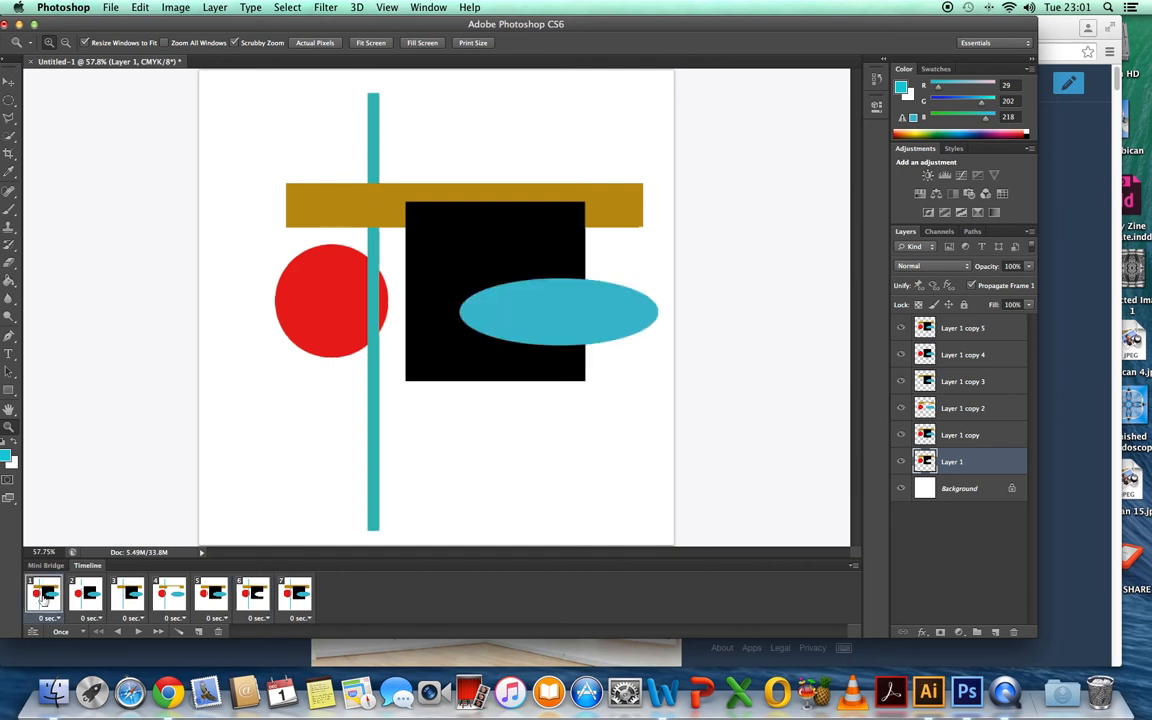
left_click(303, 598, "shift")
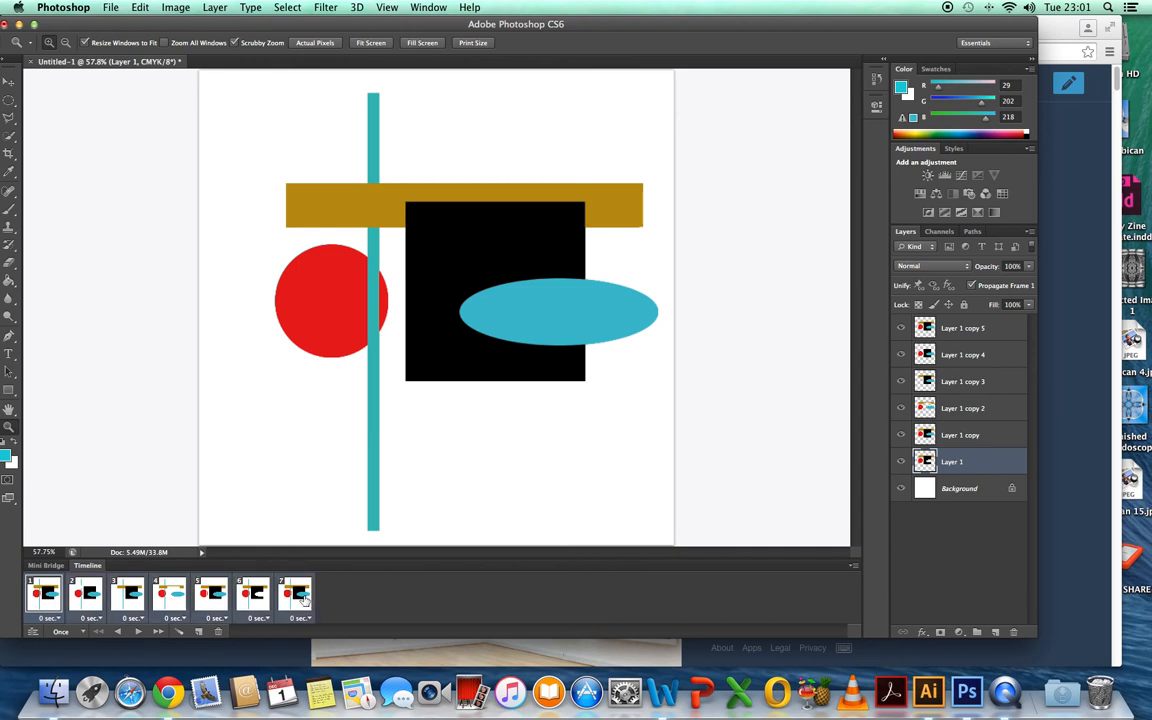
left_click(58, 618)
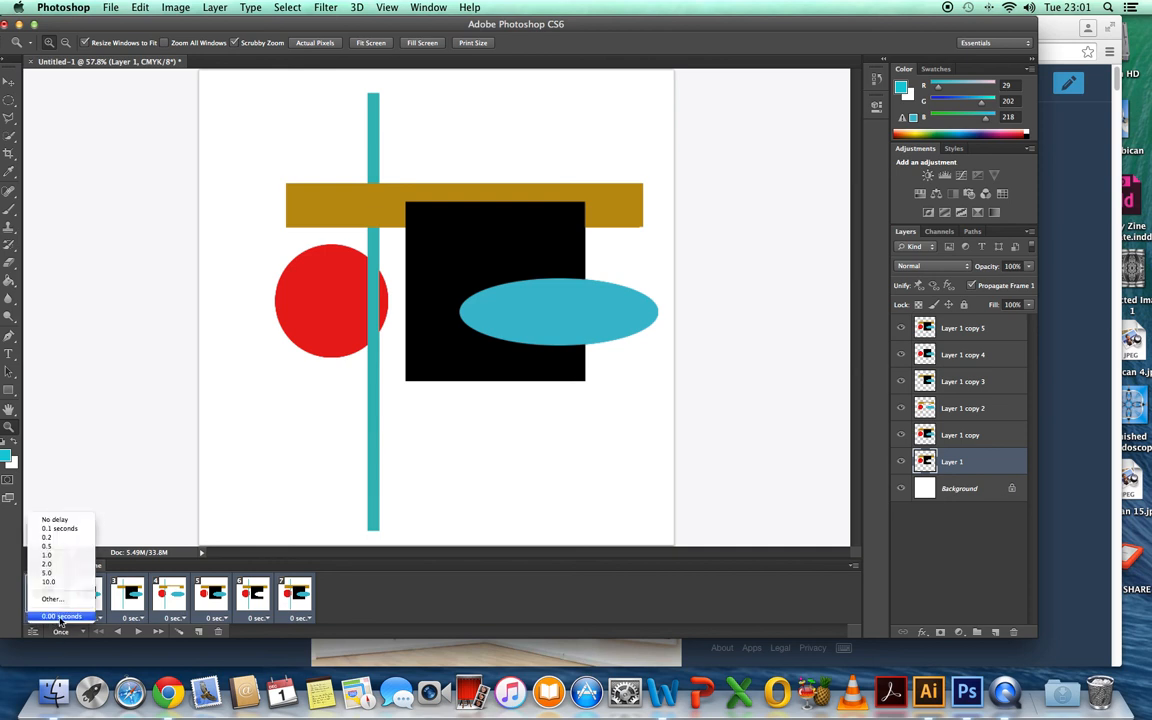
left_click(48, 538)
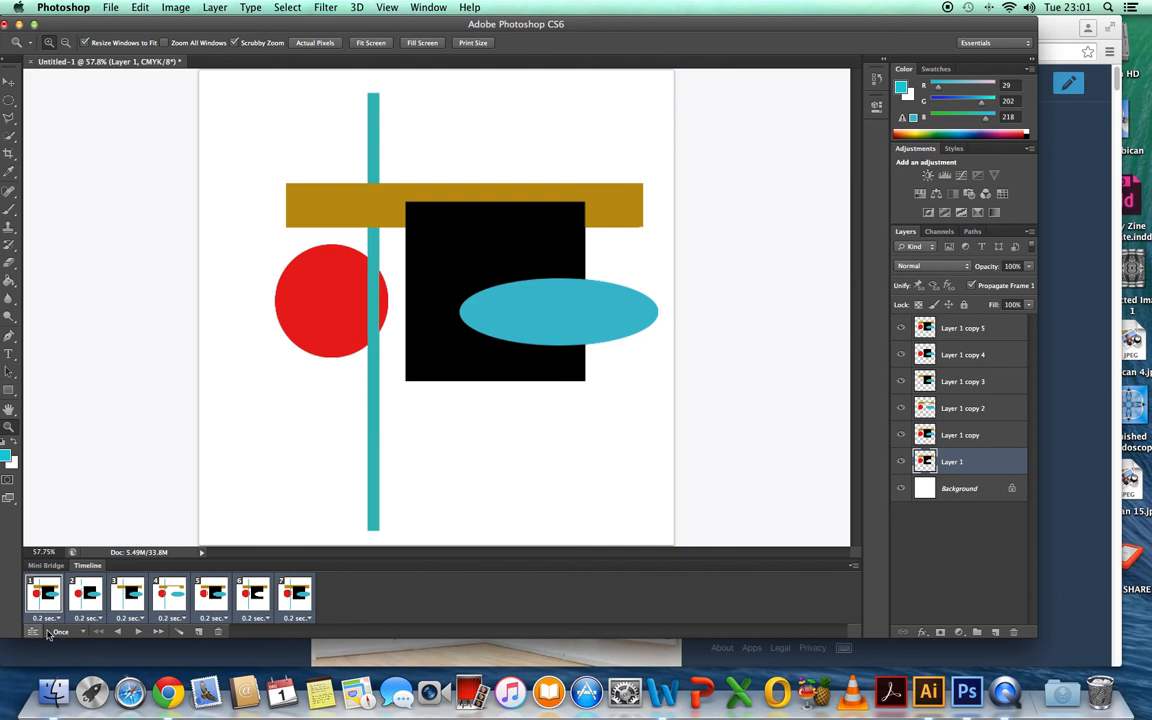
- Set the animation to loop forever and preview its playback
left_click(84, 634)
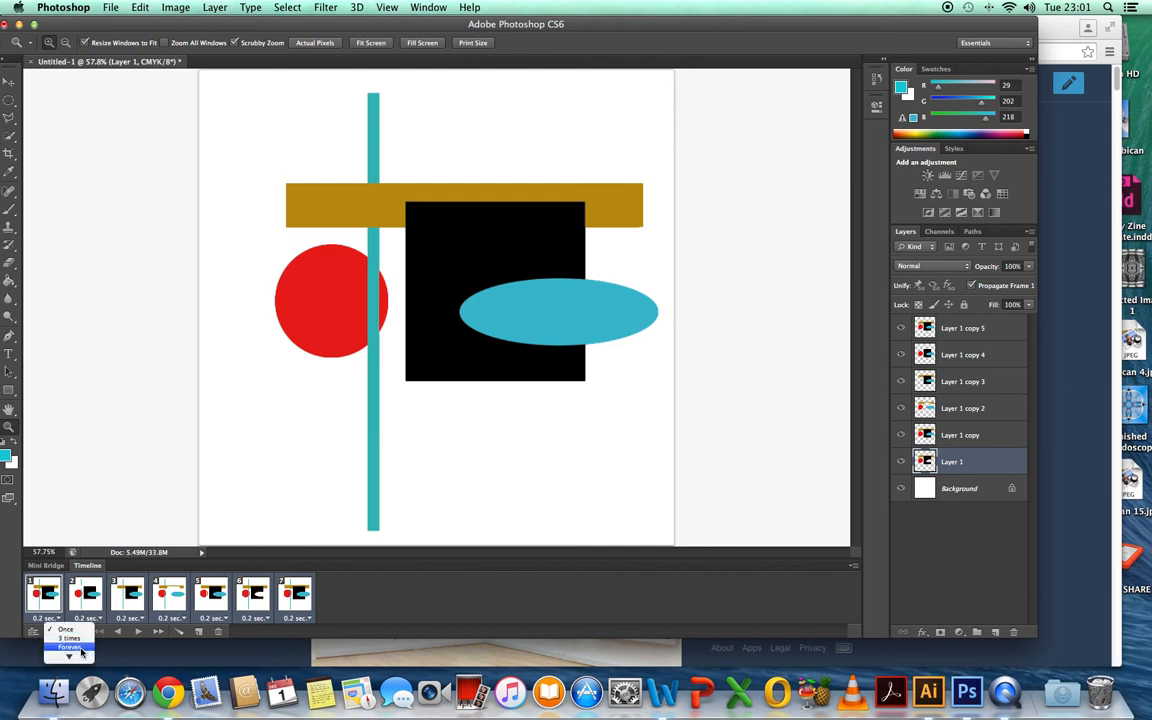
left_click(82, 650)
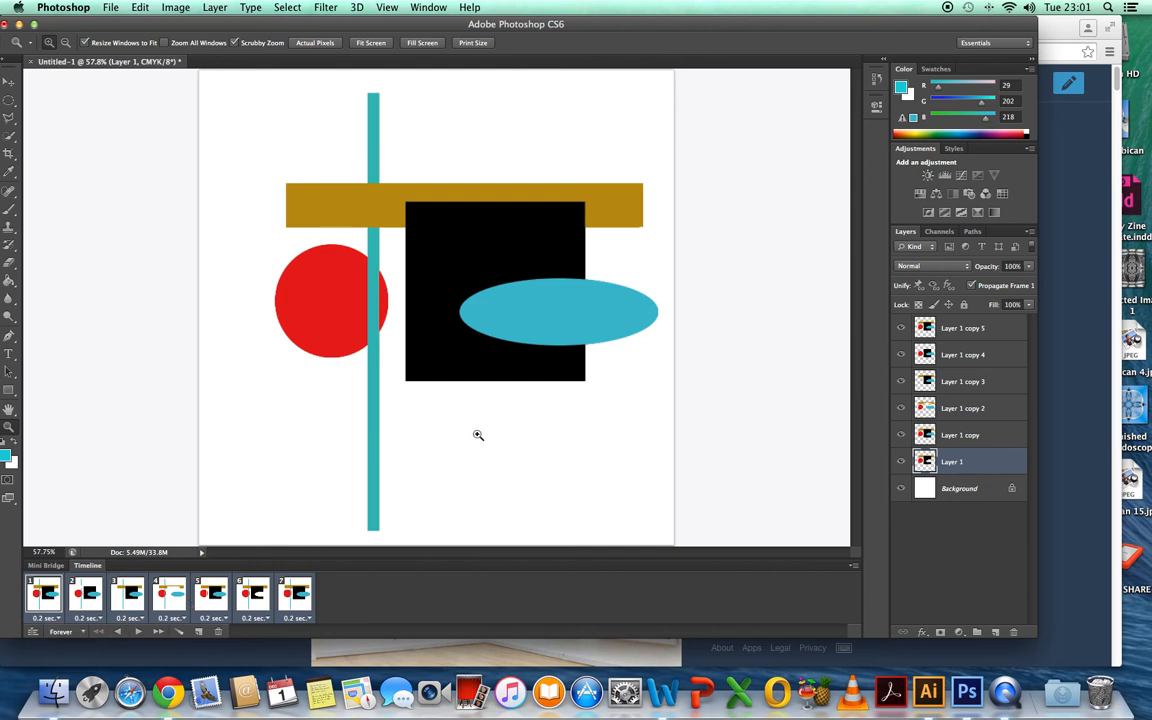
left_click(139, 633)
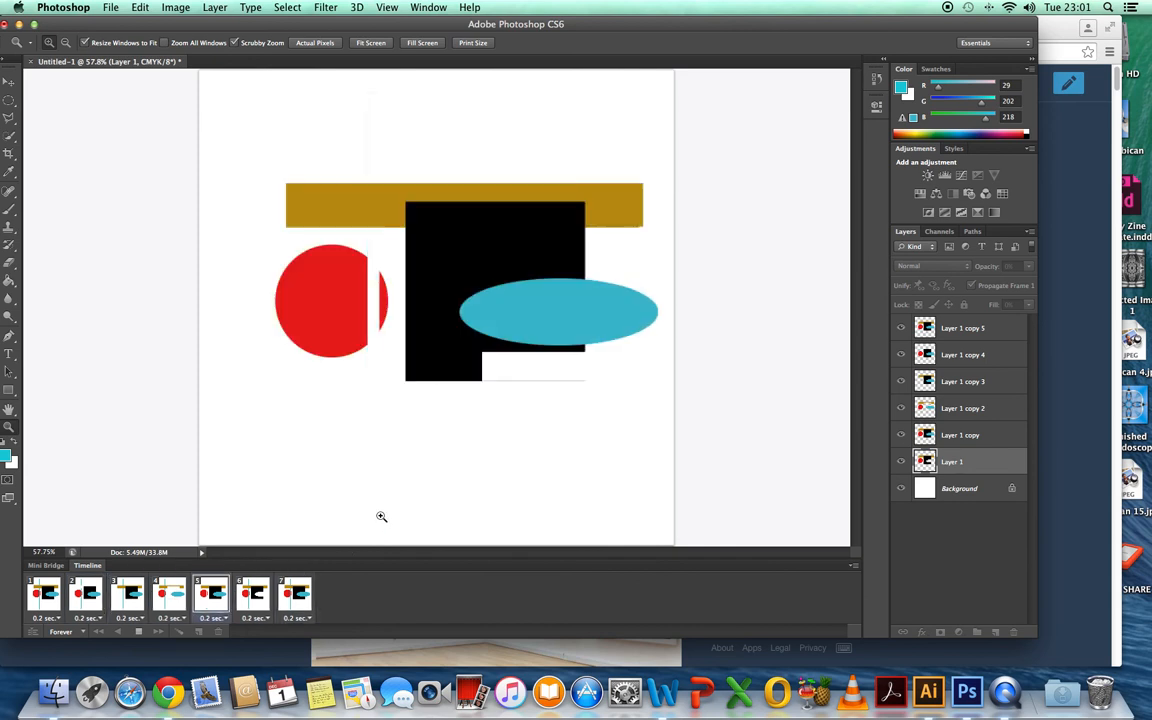
left_click(139, 631)
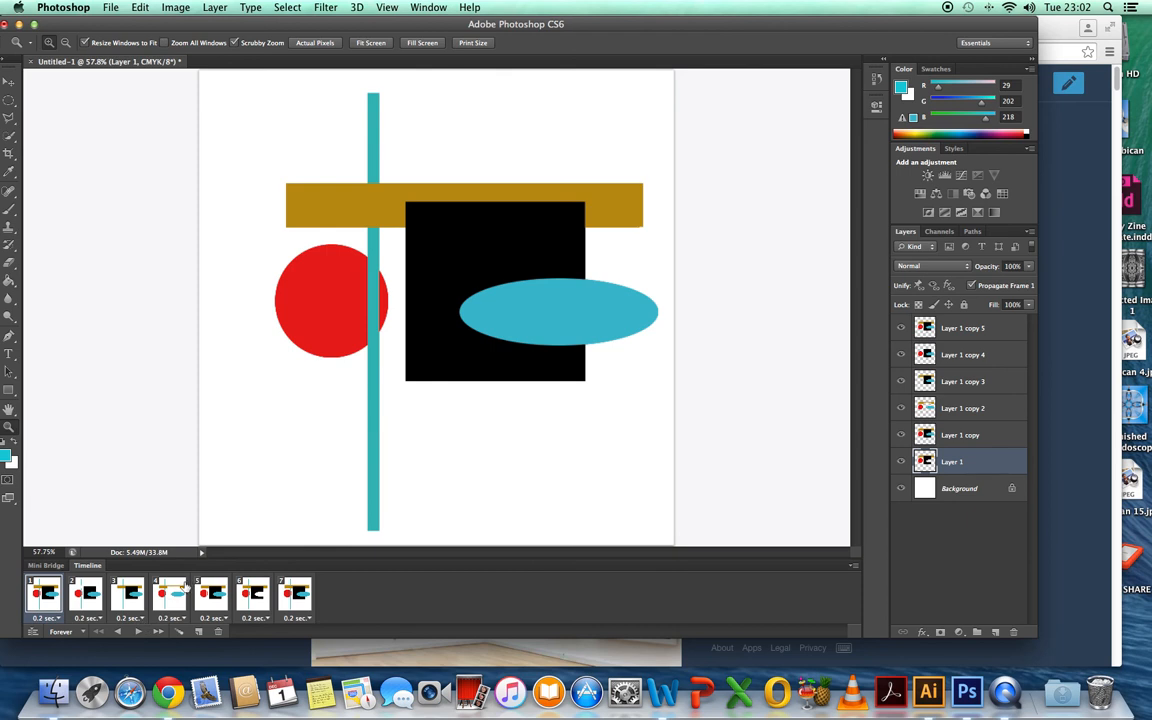
- In frame 4, select Layer 1 copy 2 and erase the black square's leftover outline below the ochre bar
left_click(170, 595)
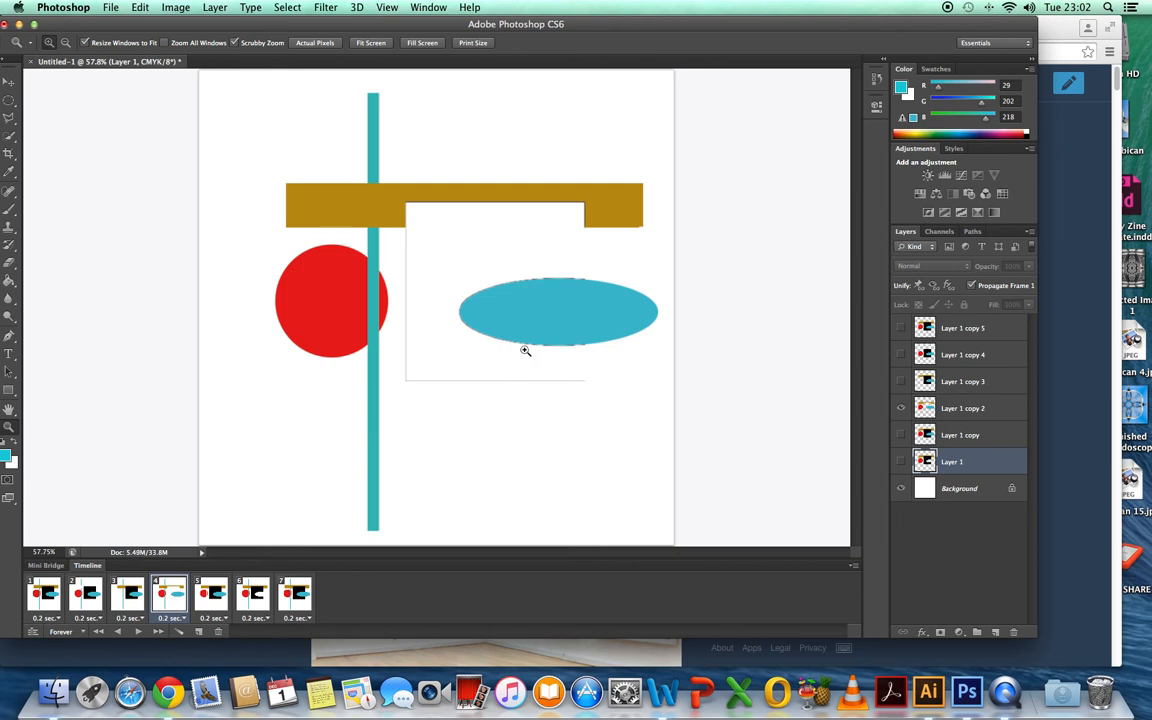
left_click(956, 409)
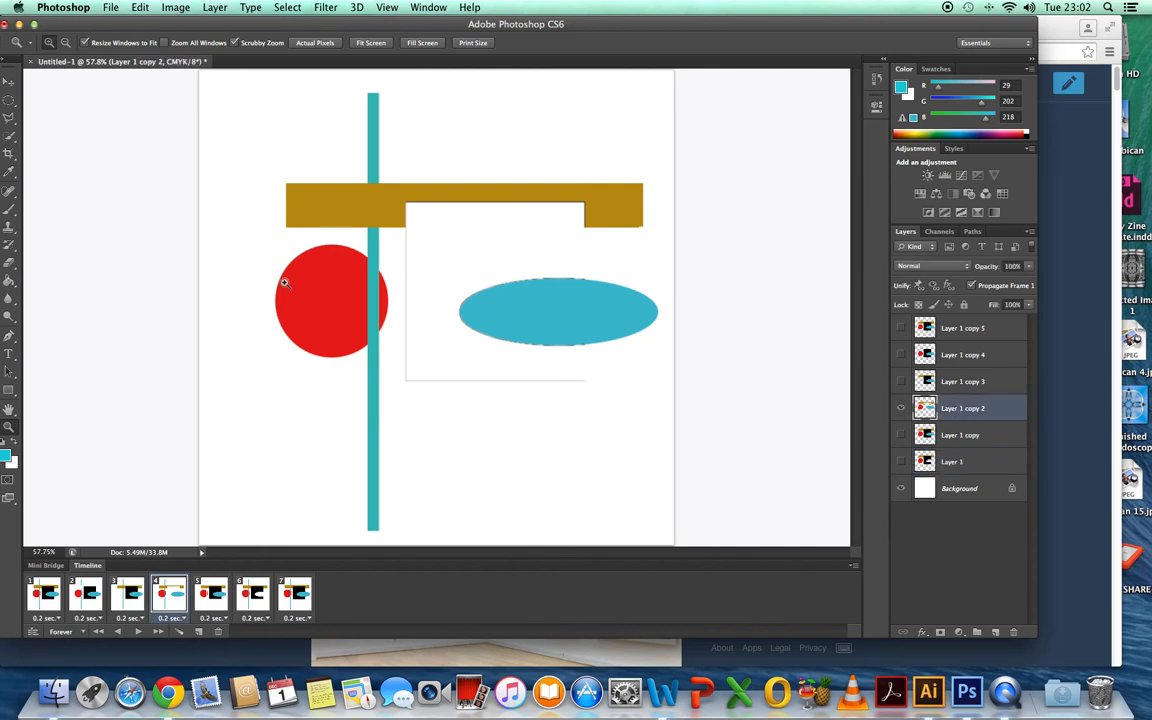
left_click(9, 262)
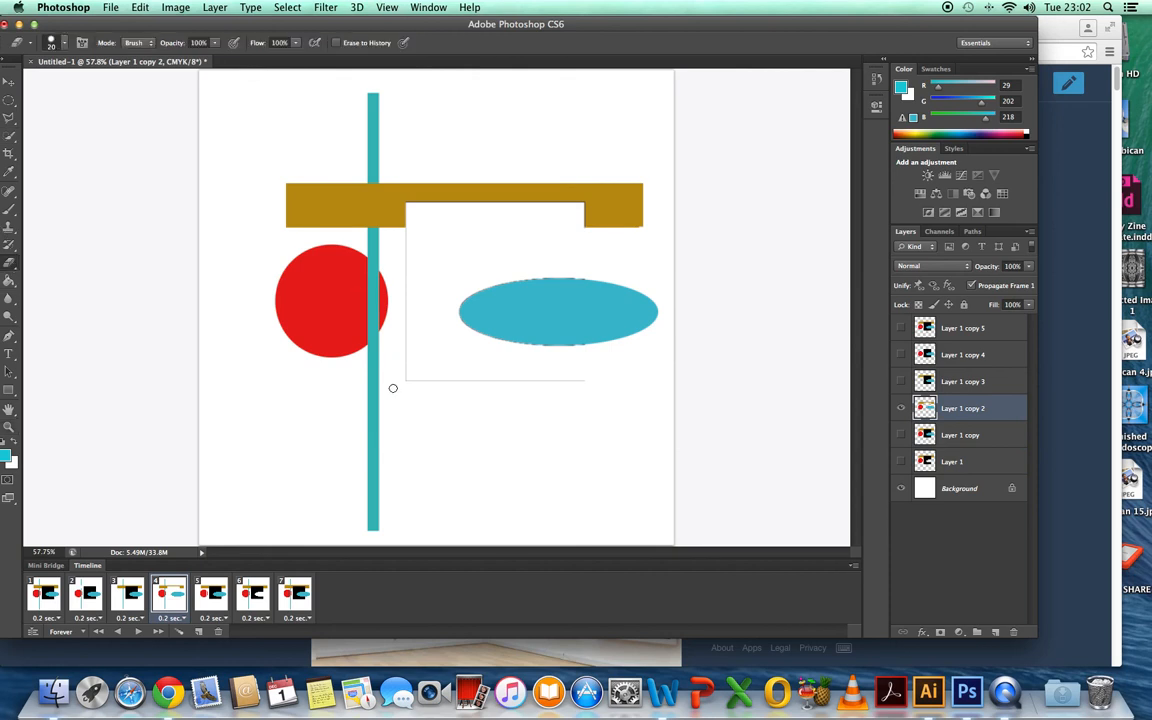
mouse_move(478, 380)
left_mouse_down()
mouse_move(420, 383)
mouse_move(594, 381)
left_mouse_up()
left_click_drag(405, 310, 408, 261)
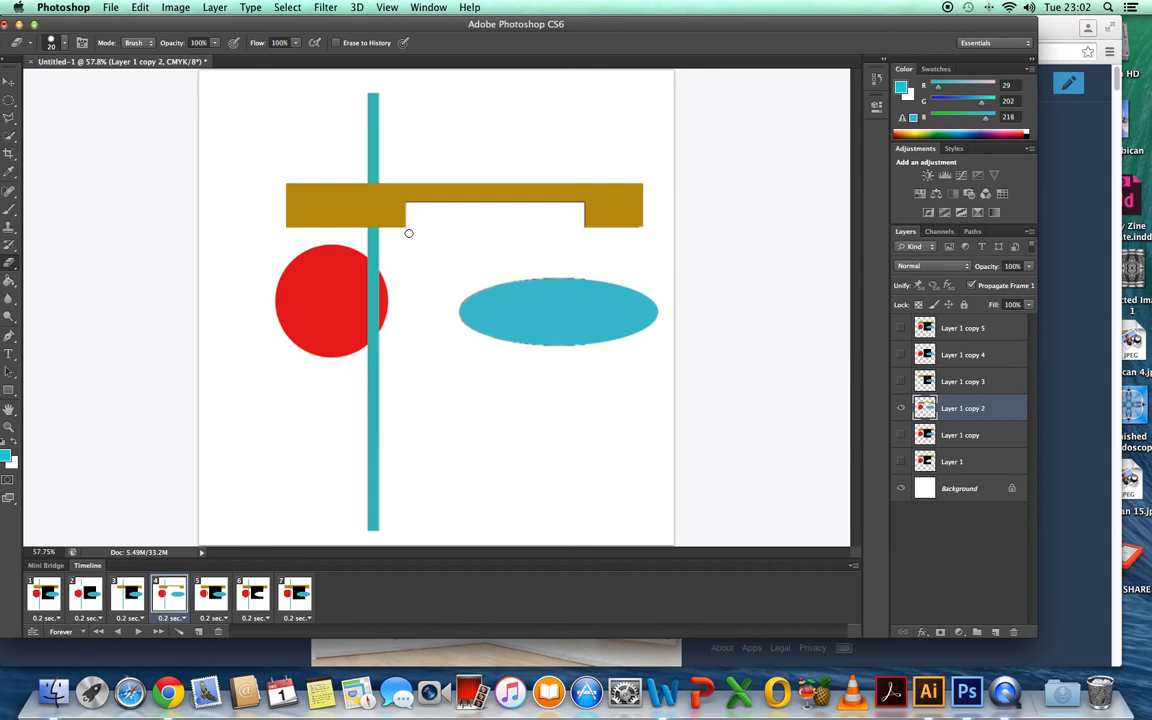
- Select the blue ellipse in frame 4 with the Magic Wand tool
left_click(9, 426)
left_click_drag(532, 307, 543, 306)
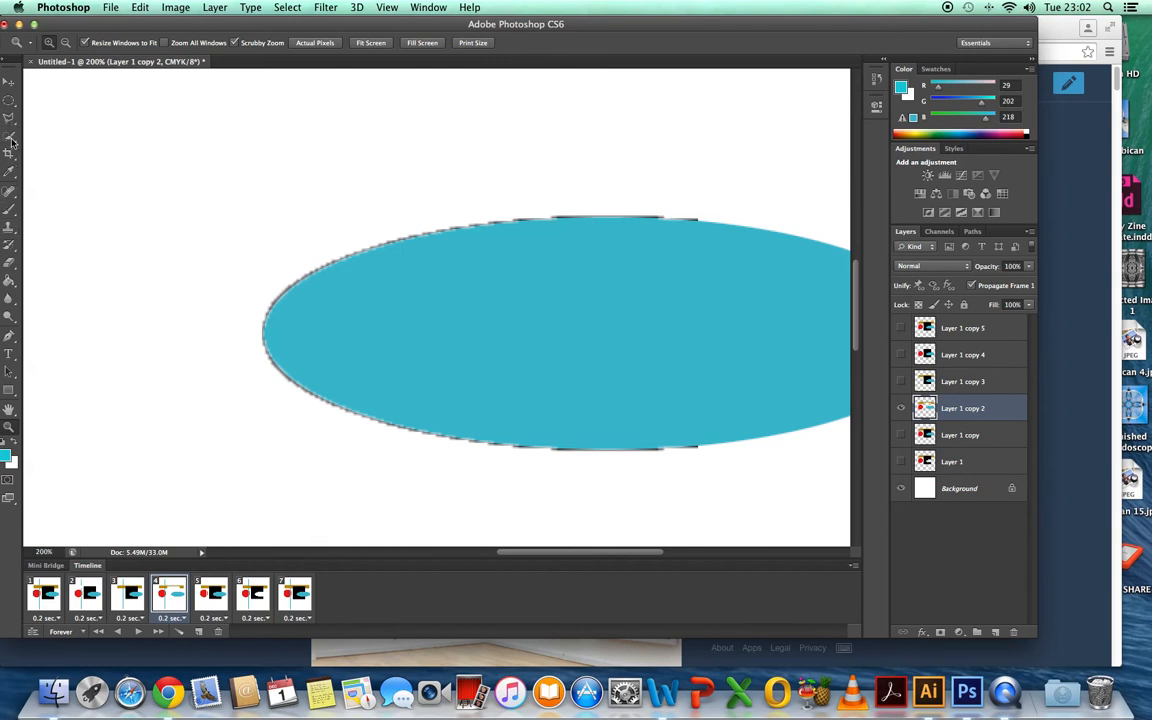
left_click_drag(9, 135, 107, 153)
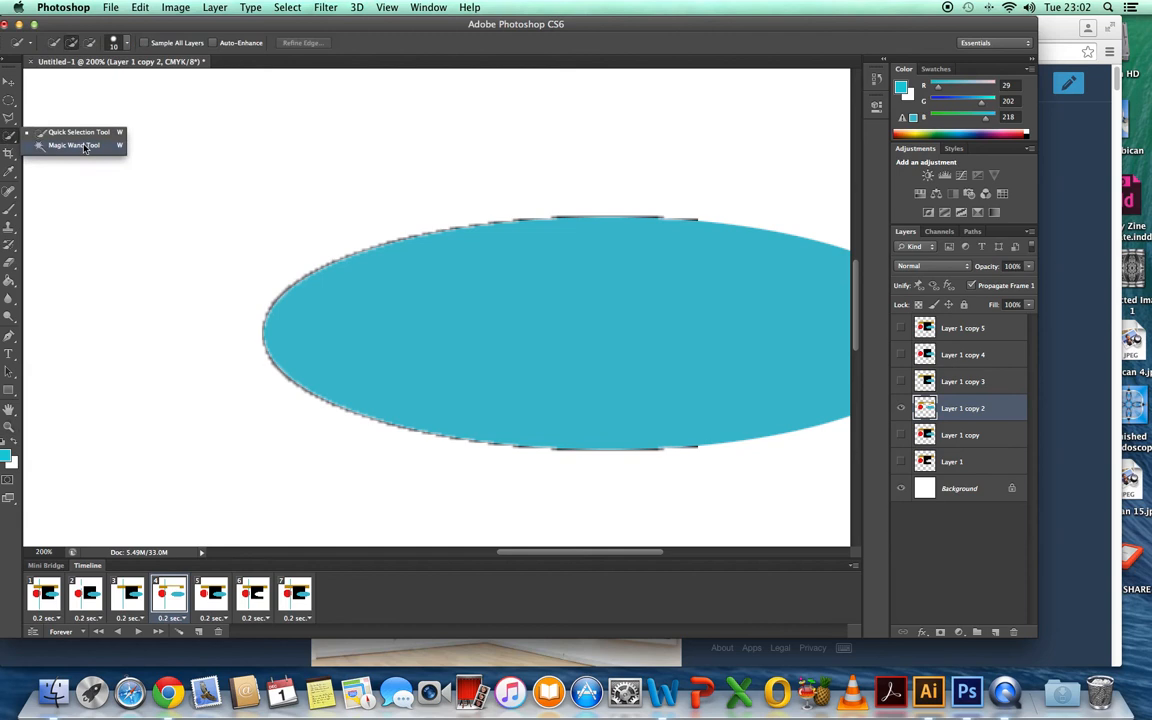
left_click(84, 146)
left_click(510, 306)
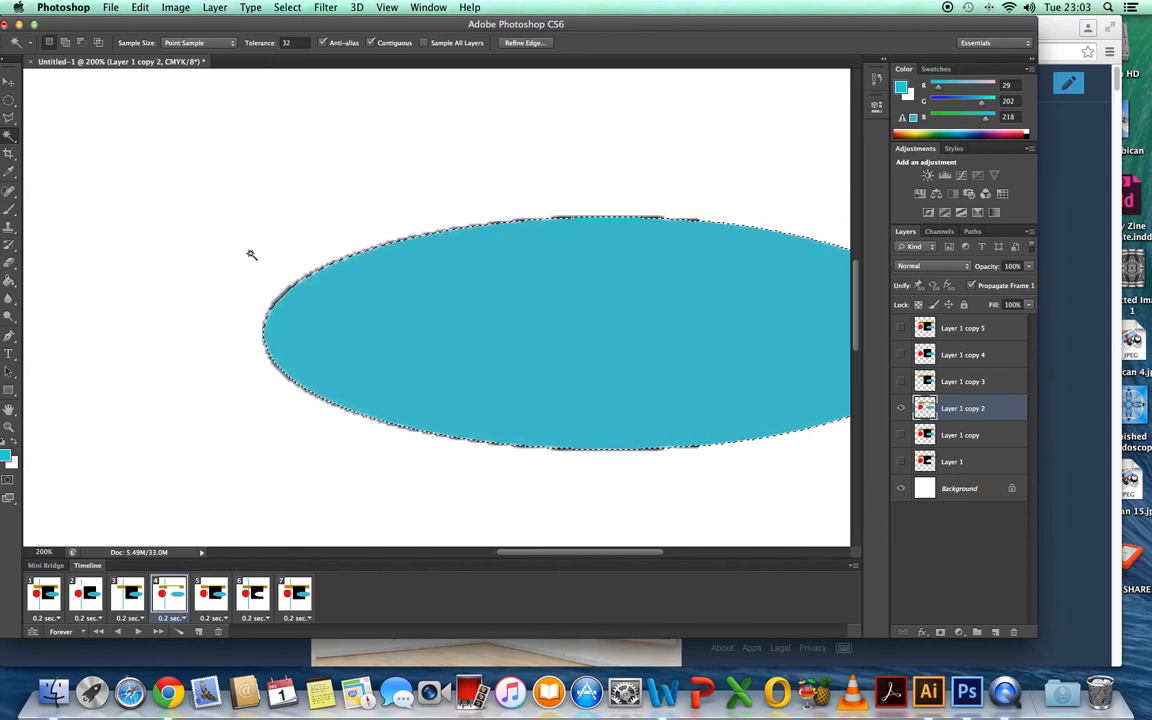
- Try to erase the dark outline at the ellipse's upper-left edge within the selection, and undo the eraser stroke
left_click(8, 262)
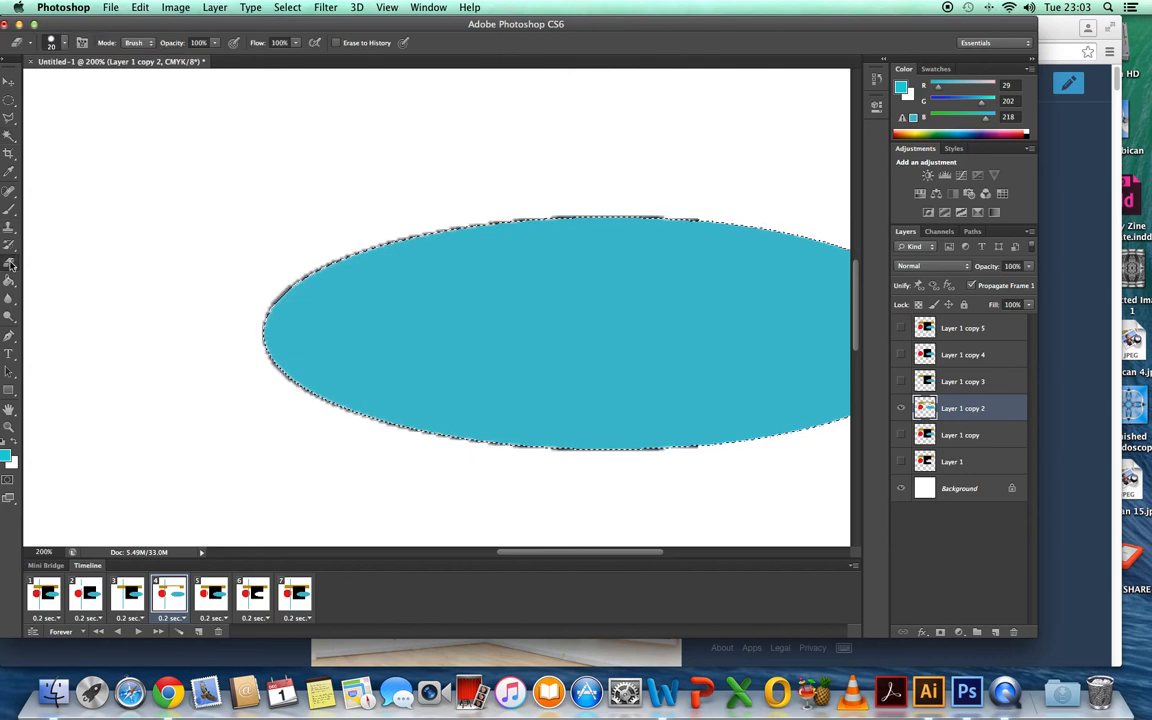
left_click(306, 272)
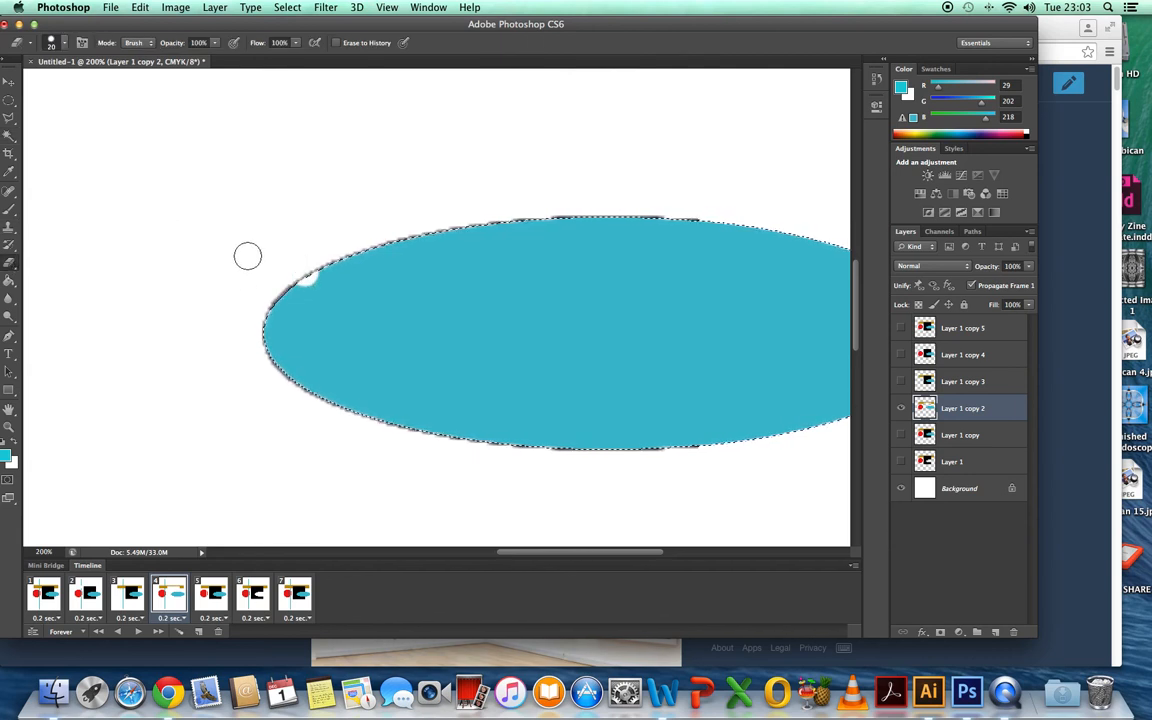
left_click(141, 8)
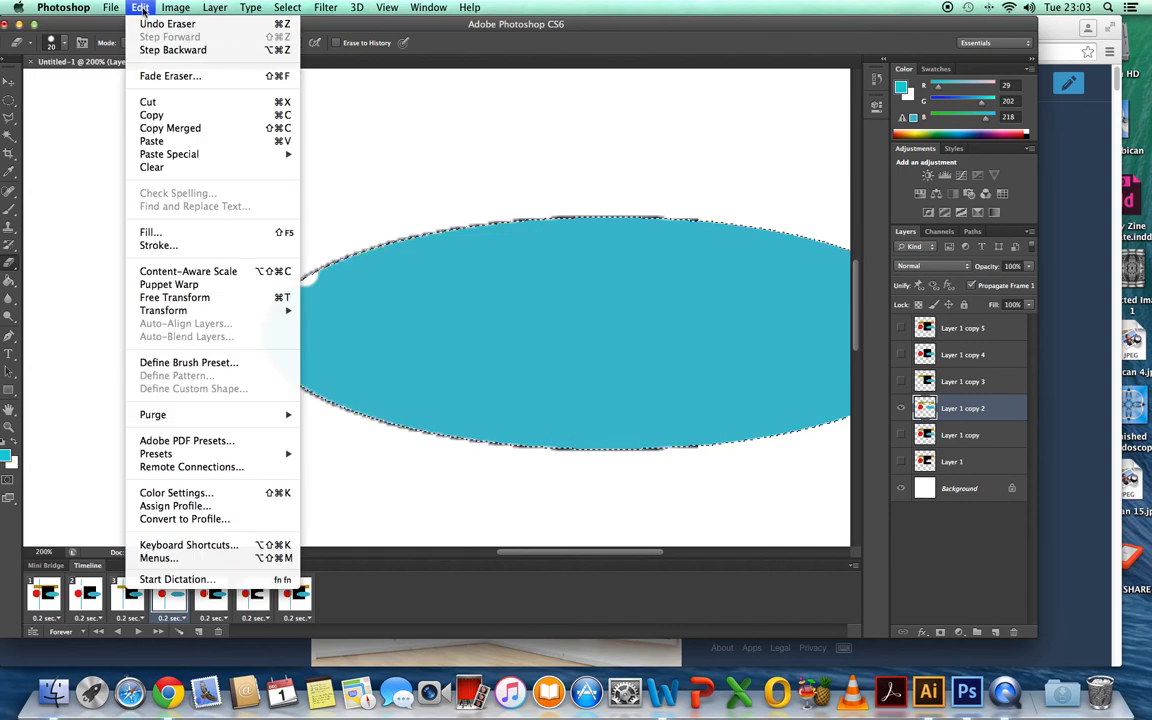
left_click(173, 50)
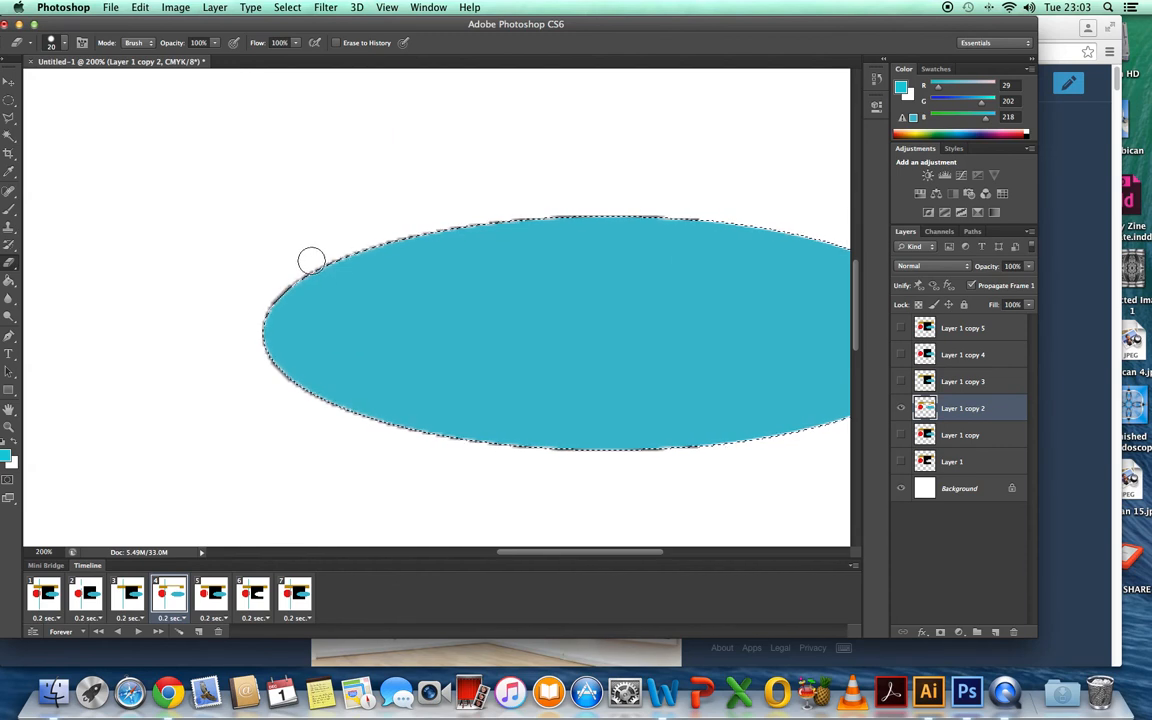
- With the selection inverted to protect the ellipse, erase the dark outline around the blue ellipse and deselect
mouse_move(354, 251)
left_mouse_down()
mouse_move(281, 296)
mouse_move(273, 342)
mouse_move(312, 406)
mouse_move(364, 430)
left_mouse_up()
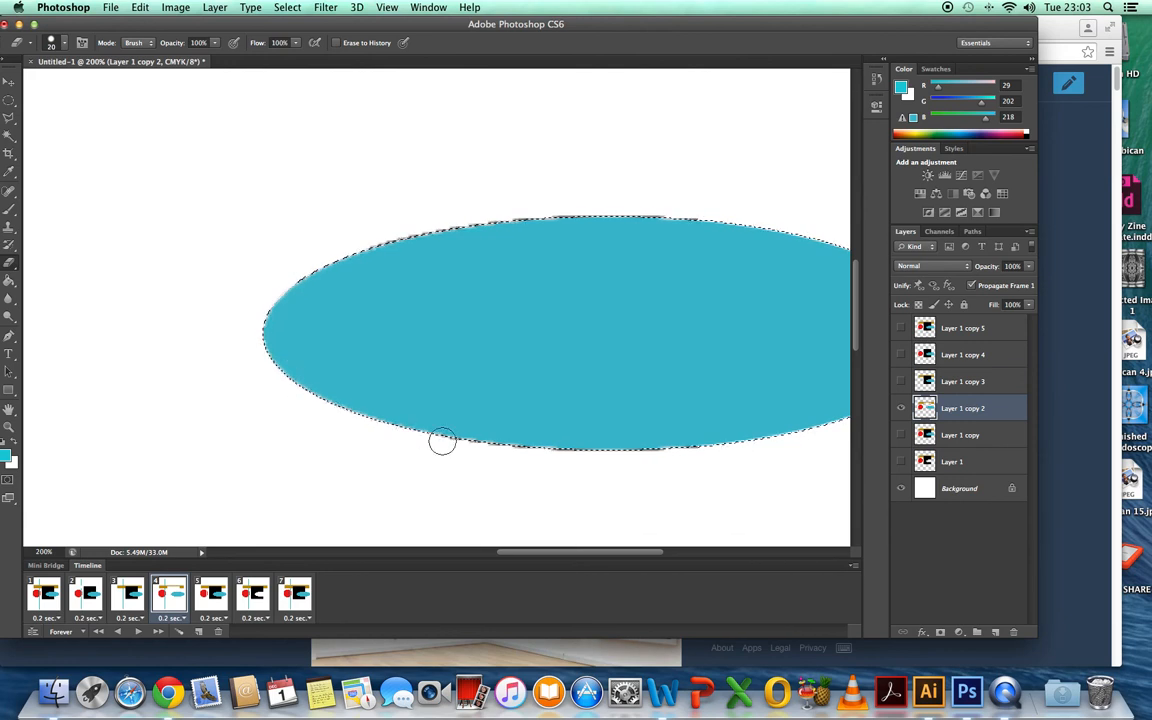
left_click_drag(486, 447, 591, 456)
left_click_drag(731, 448, 548, 451)
mouse_move(407, 424)
left_mouse_down()
mouse_move(301, 378)
mouse_move(280, 356)
mouse_move(273, 315)
mouse_move(311, 279)
mouse_move(363, 253)
mouse_move(575, 221)
mouse_move(724, 223)
mouse_move(765, 238)
left_mouse_up()
left_click_drag(609, 556, 645, 556)
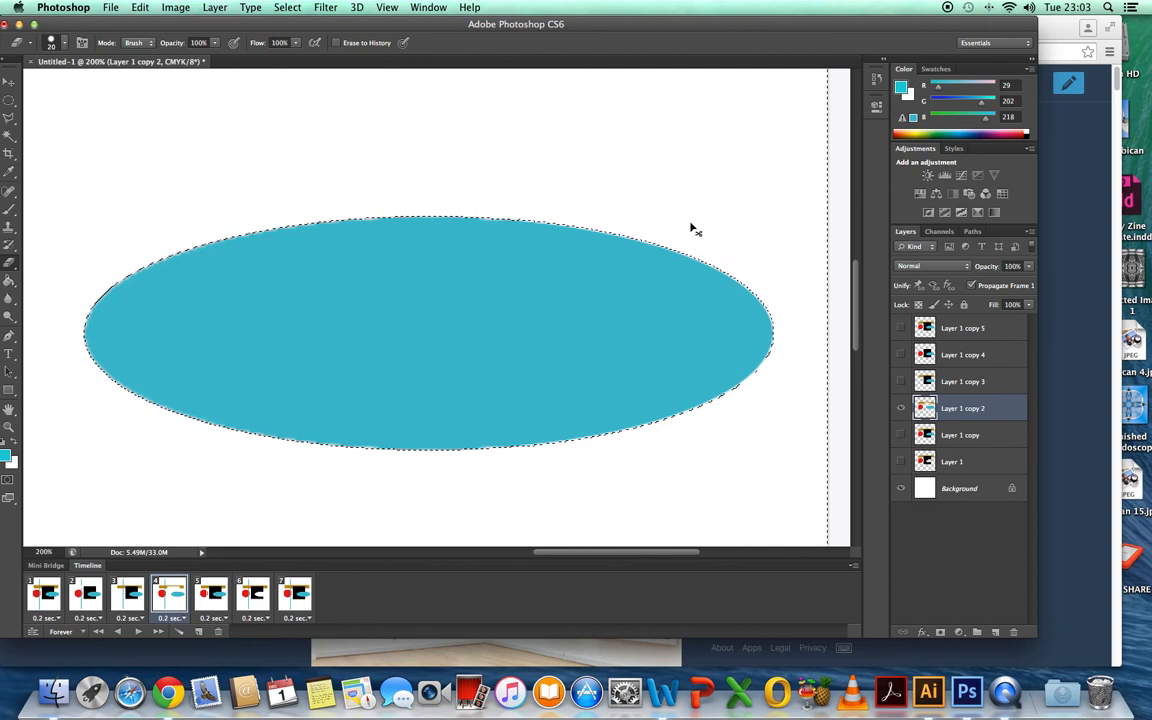
key("super+d")
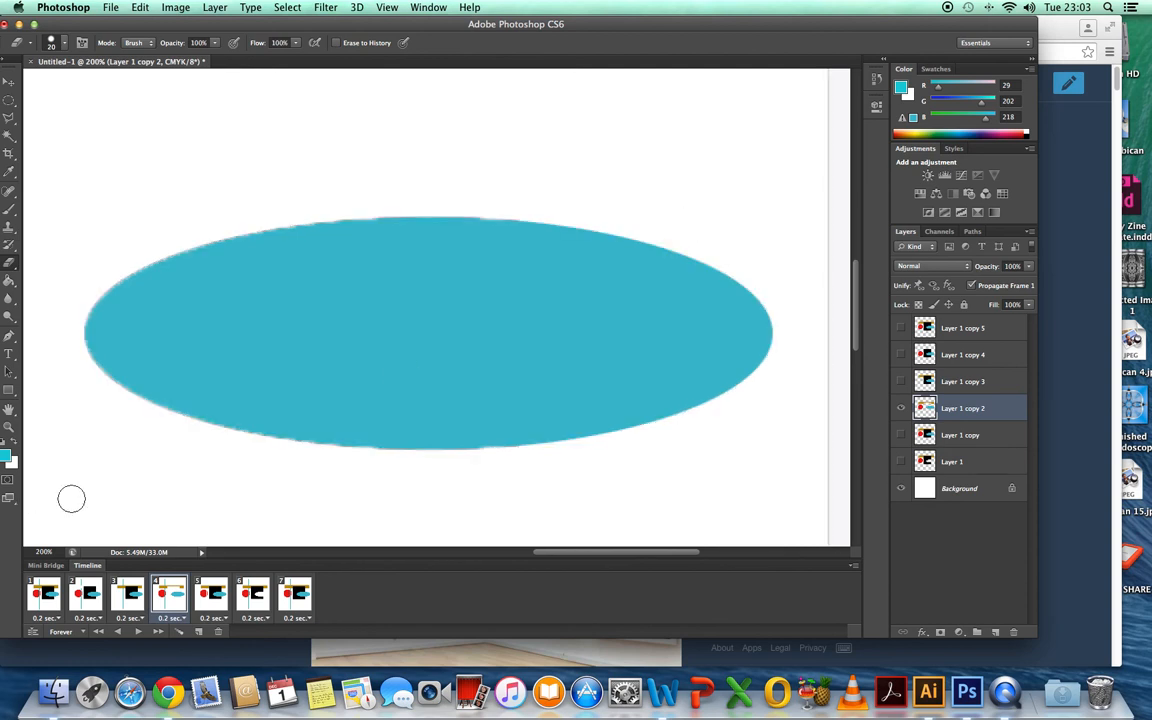
- Fit the whole canvas on screen and play the animation to check the cleaned-up frames
left_click(9, 426)
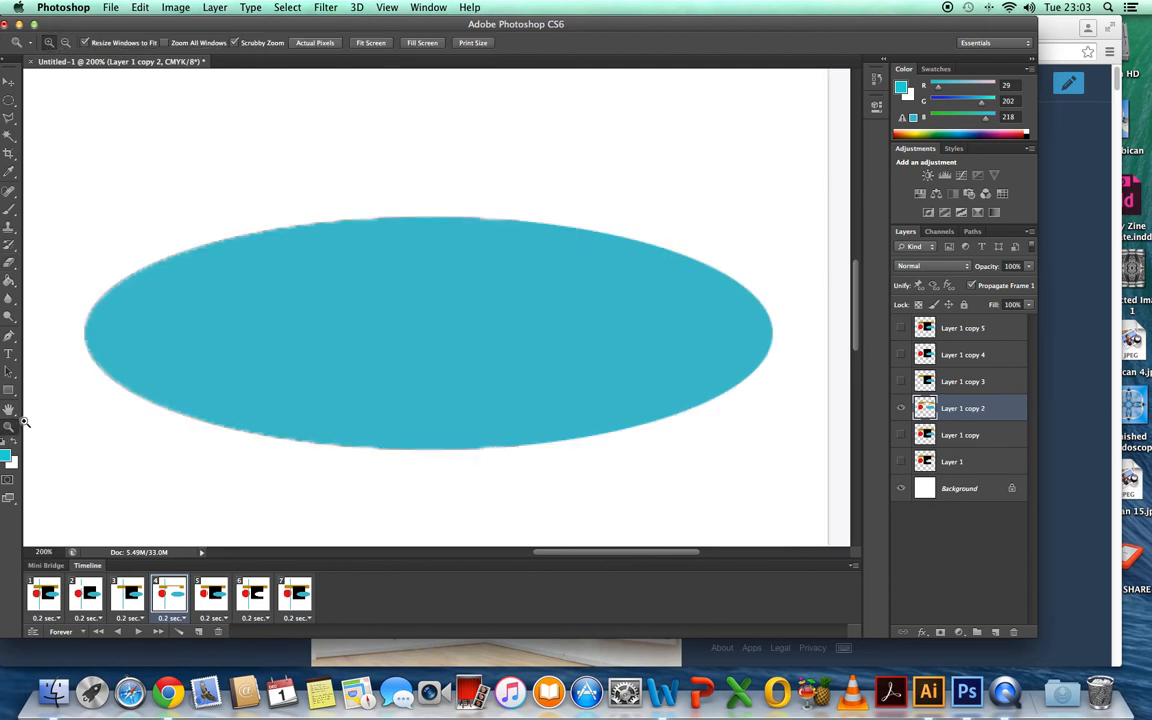
right_click(357, 304)
left_click(395, 307)
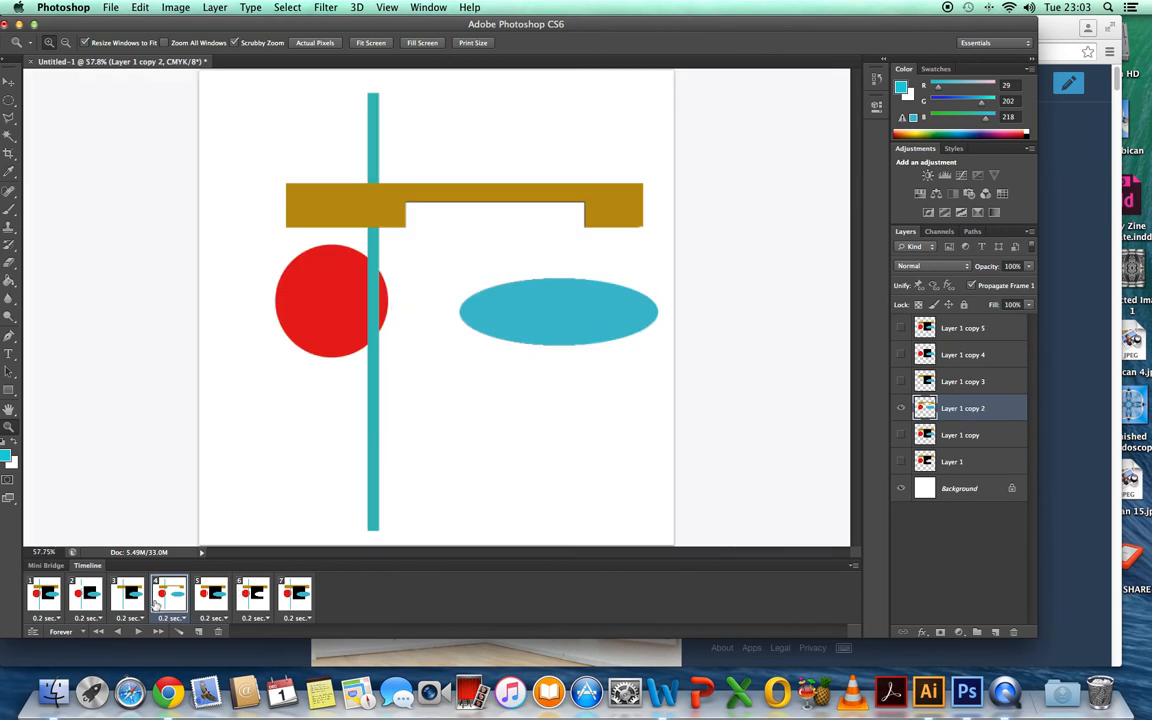
left_click(139, 633)
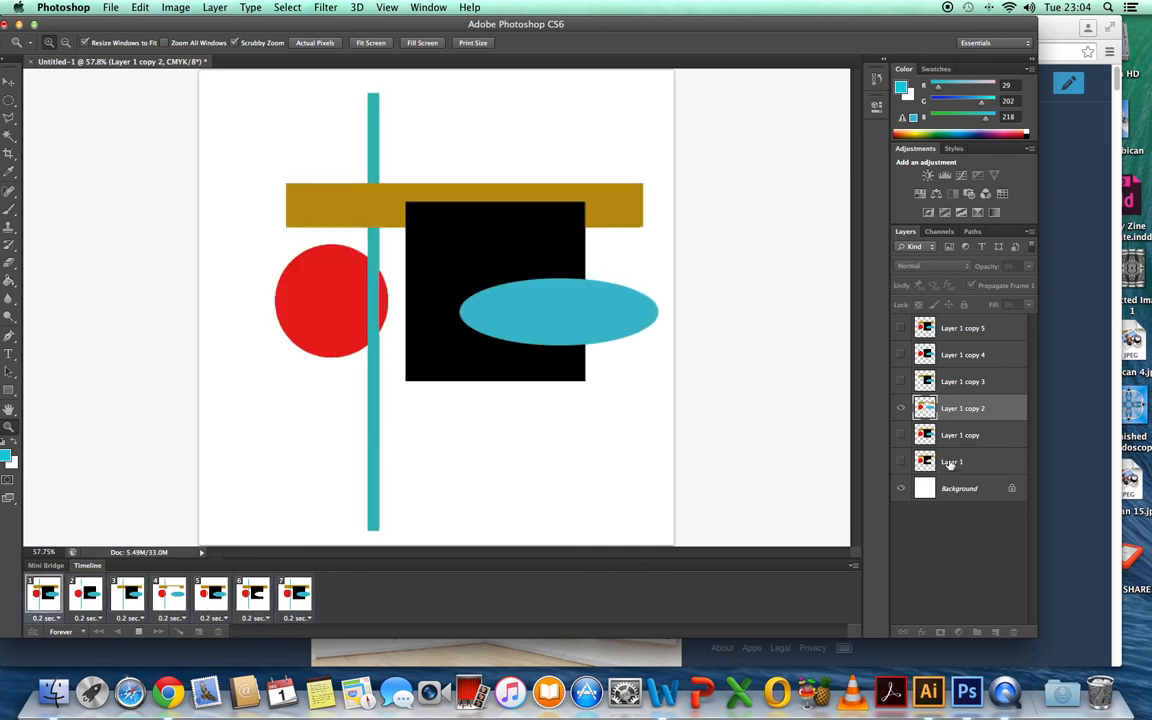
- Erase the faint leftover outline of the removed vertical bar on Layer 1 copy in frame 5, and play the animation to check it
left_click(137, 633)
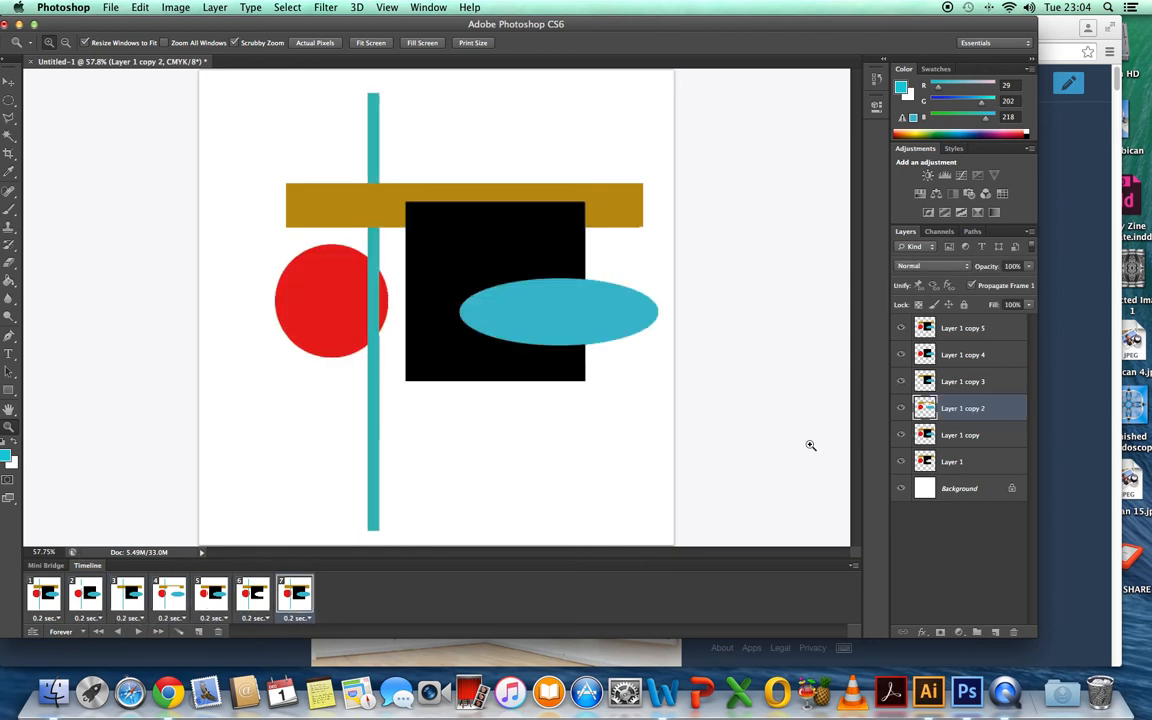
left_click(212, 595)
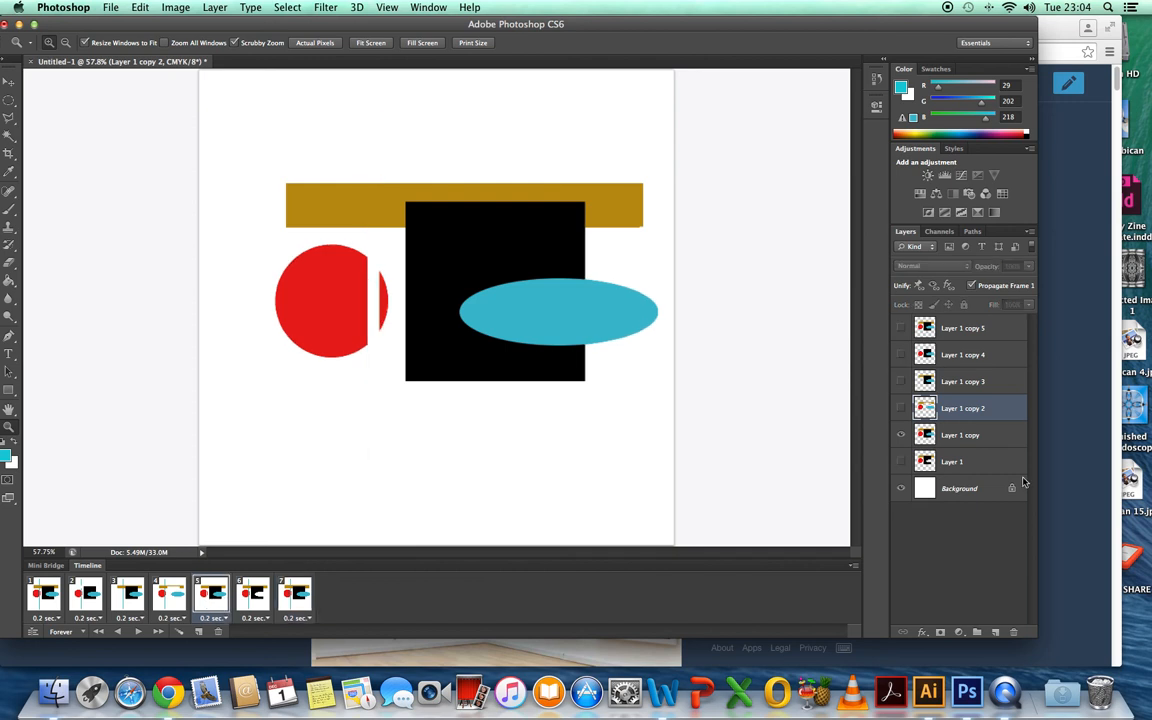
left_click(972, 437)
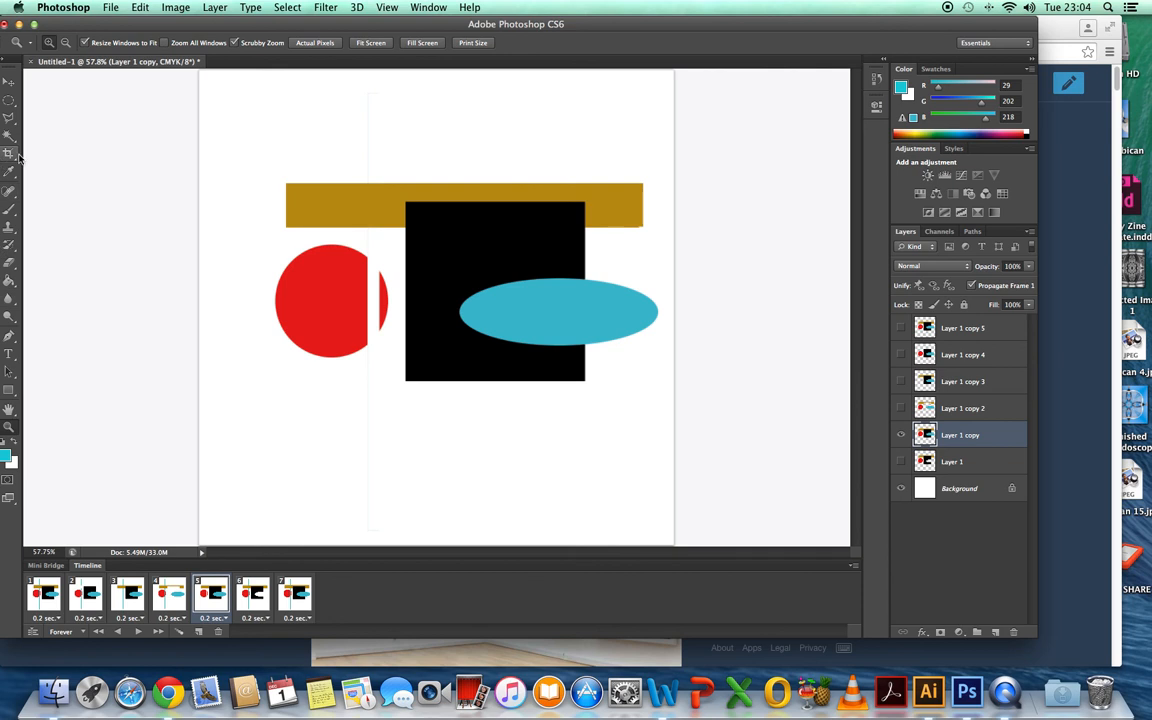
left_click(8, 261)
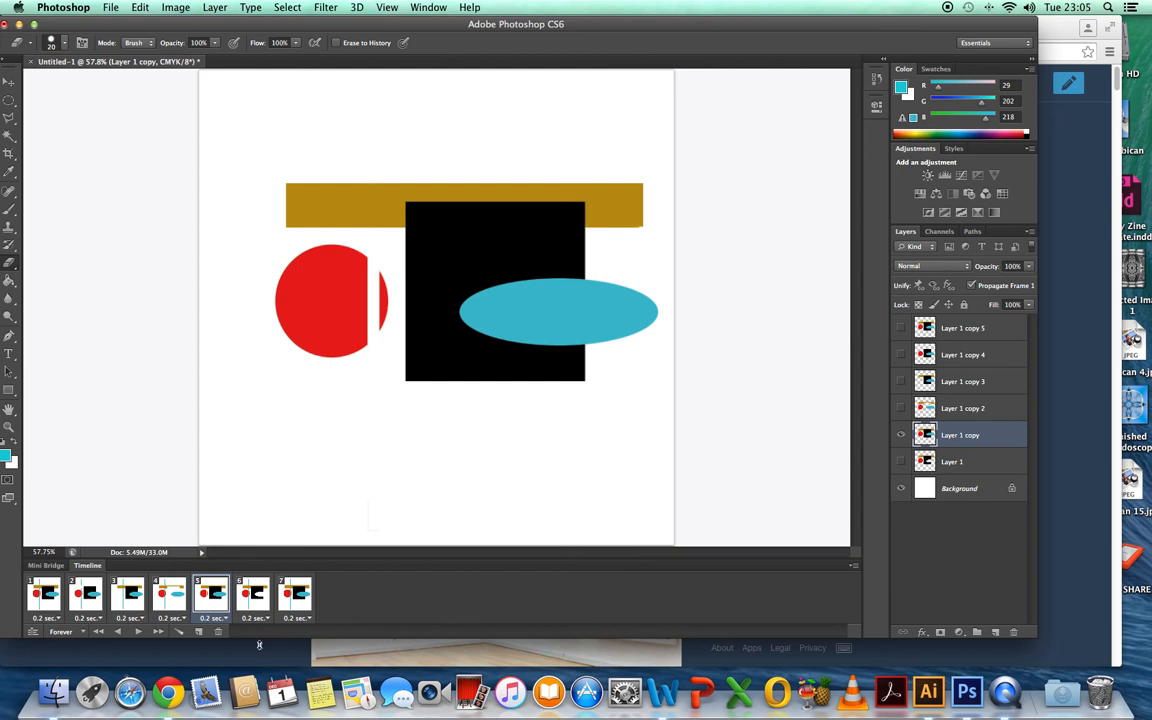
left_click(139, 633)
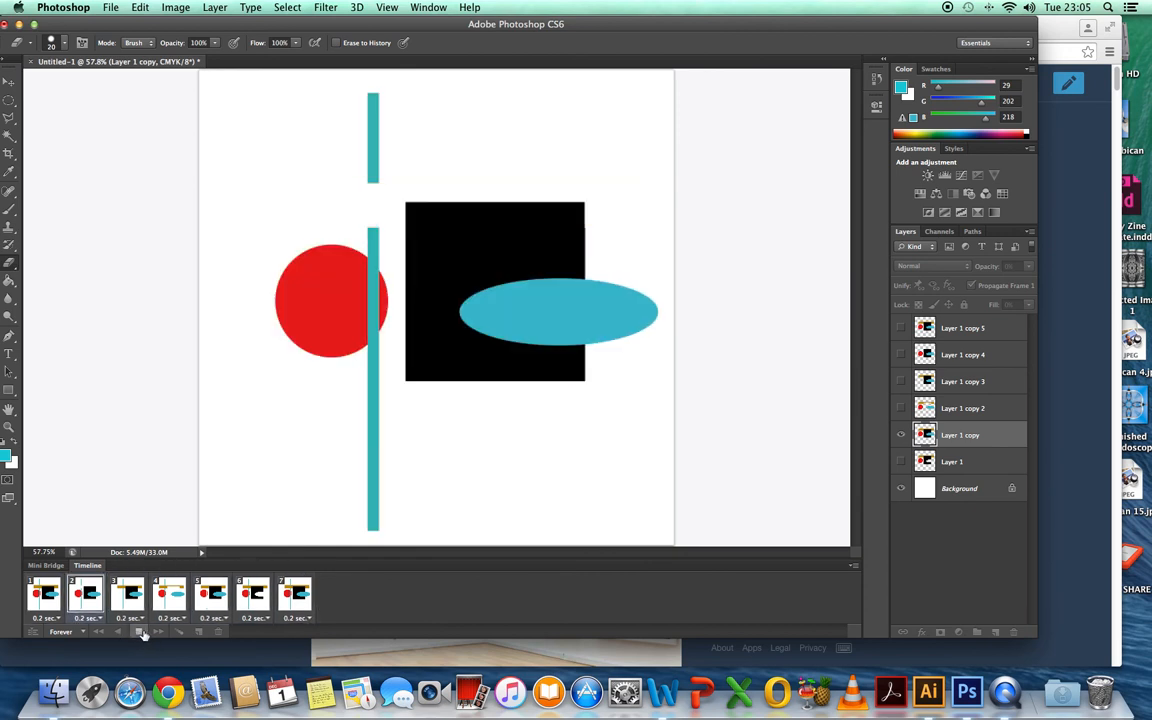
left_click(139, 633)
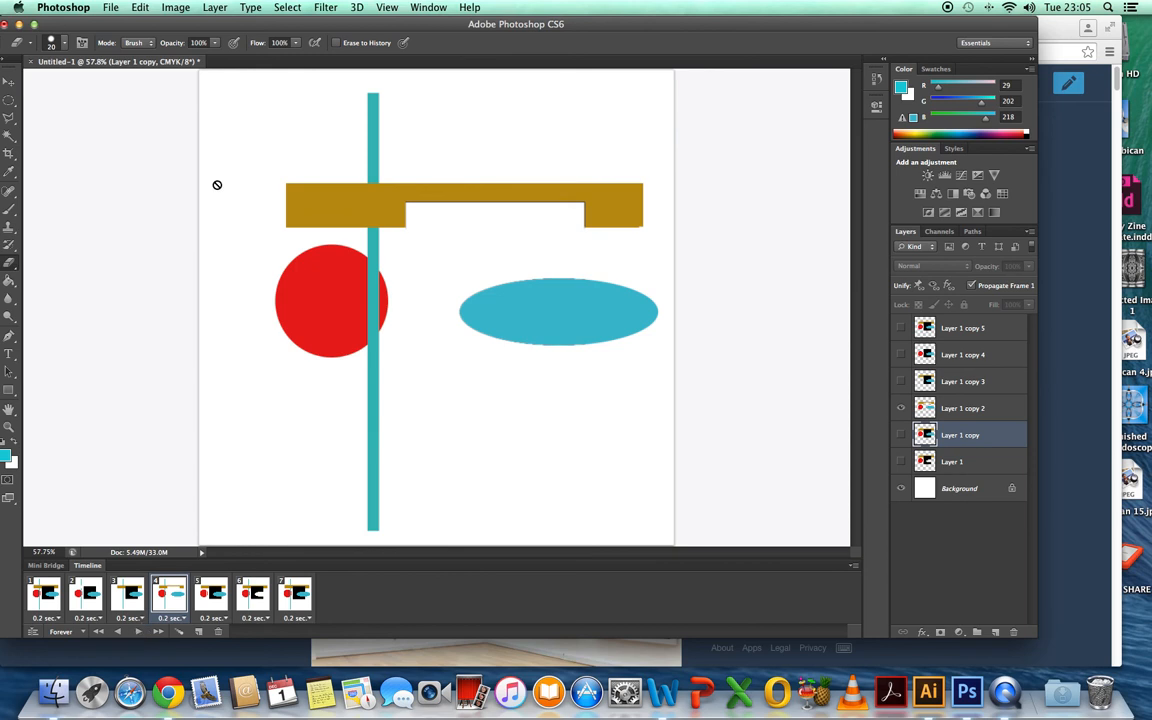
- Export the animation with Save for Web as a GIF named Red Circle on the Desktop
left_click(112, 8)
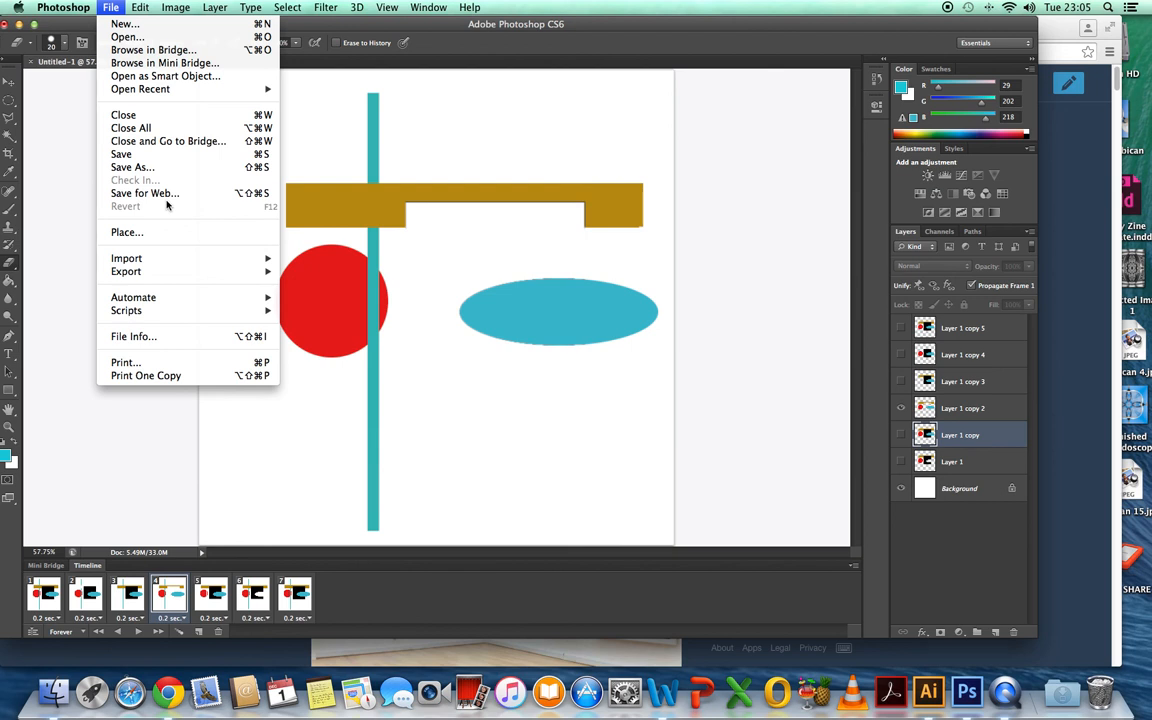
mouse_move(155, 273)
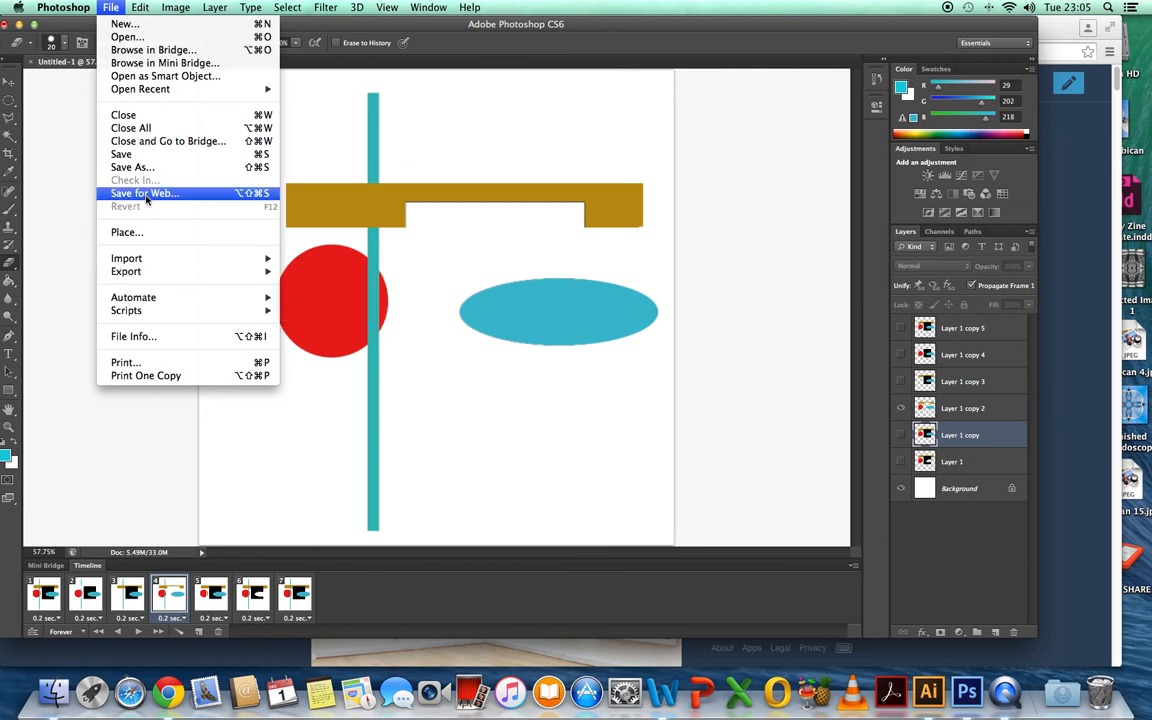
left_click(145, 194)
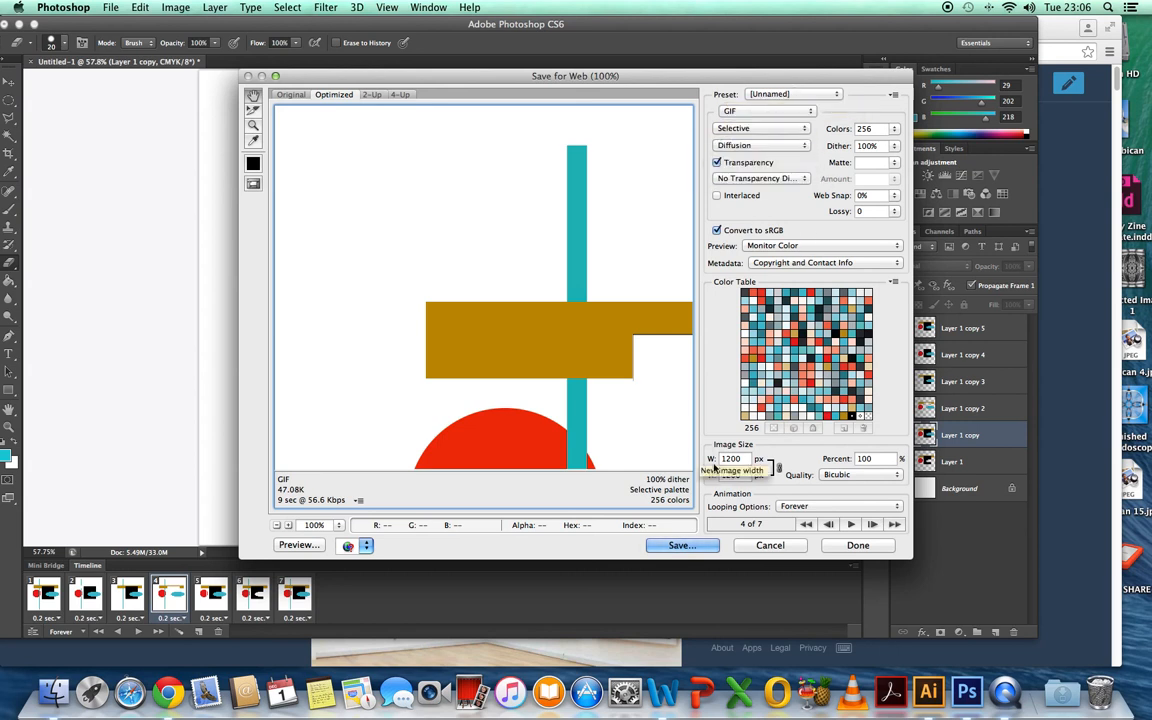
left_click(680, 545)
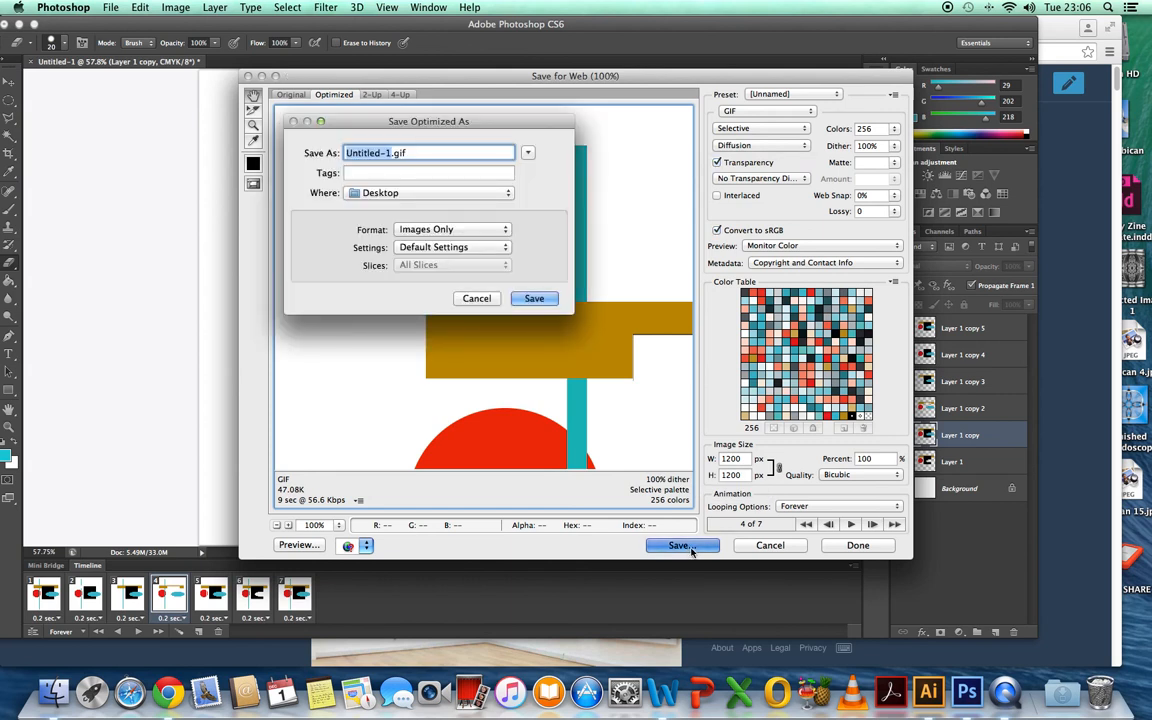
left_click(419, 154)
key("BackSpace")
key("BackSpace")
key("BackSpace")
key("BackSpace")
key("BackSpace")
key("BackSpace")
key("BackSpace")
key("BackSpace")
key("BackSpace")
key("BackSpace")
key("BackSpace")
key("BackSpace")
type("Red")
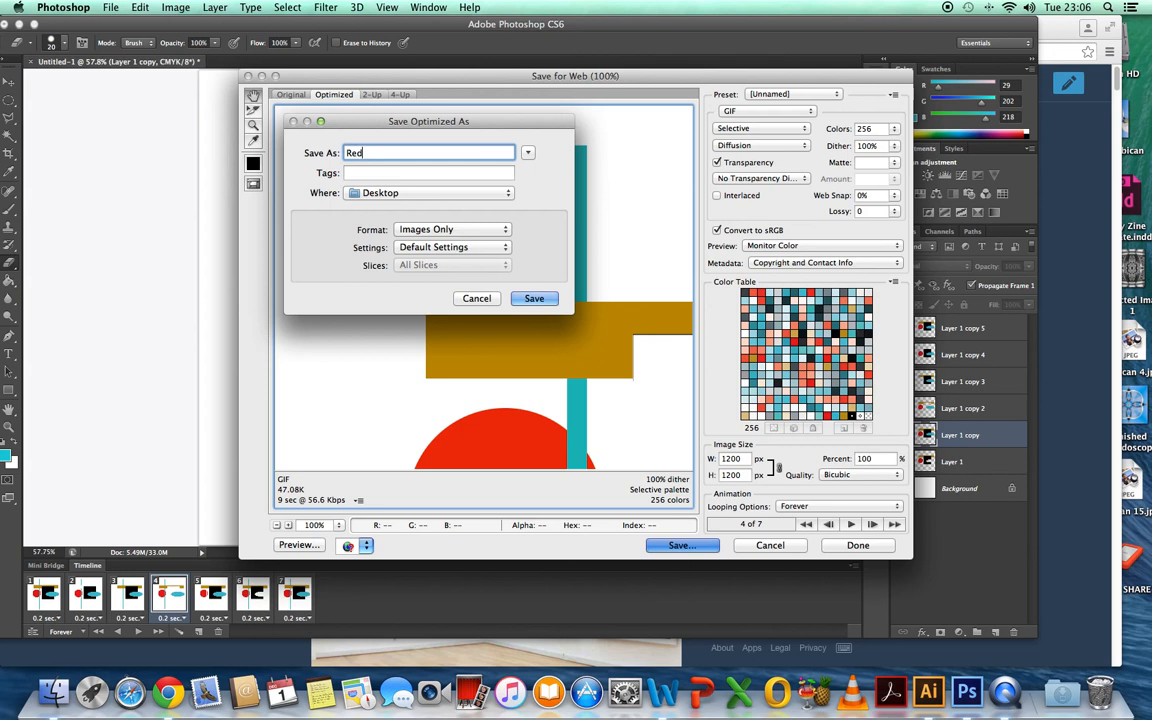
type(" Circle")
left_click(537, 300)
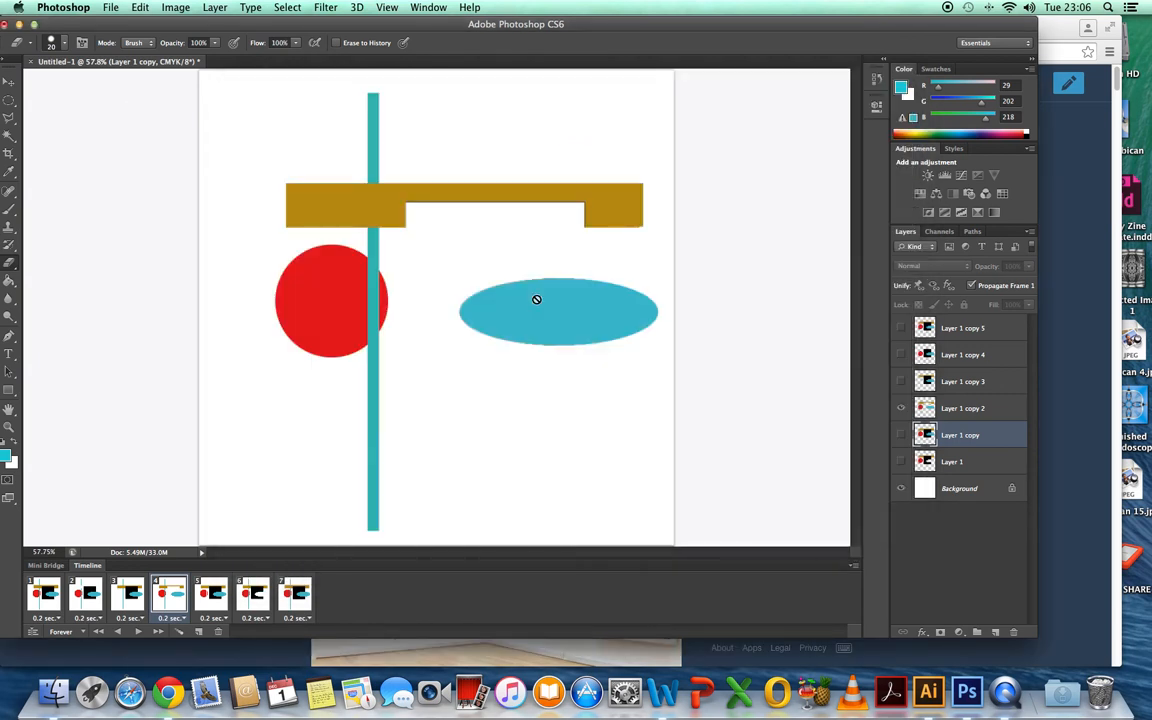
- Close the document without saving its changes and move the browser window aside to uncover the desktop files
left_click(7, 24)
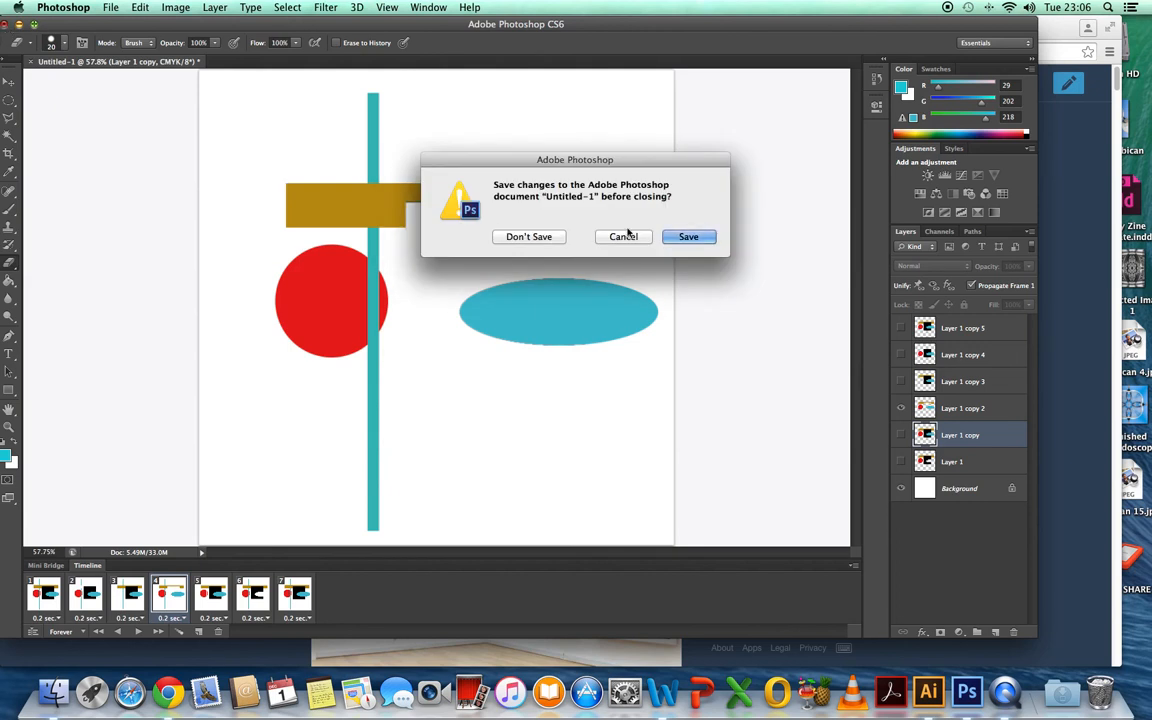
left_click(529, 237)
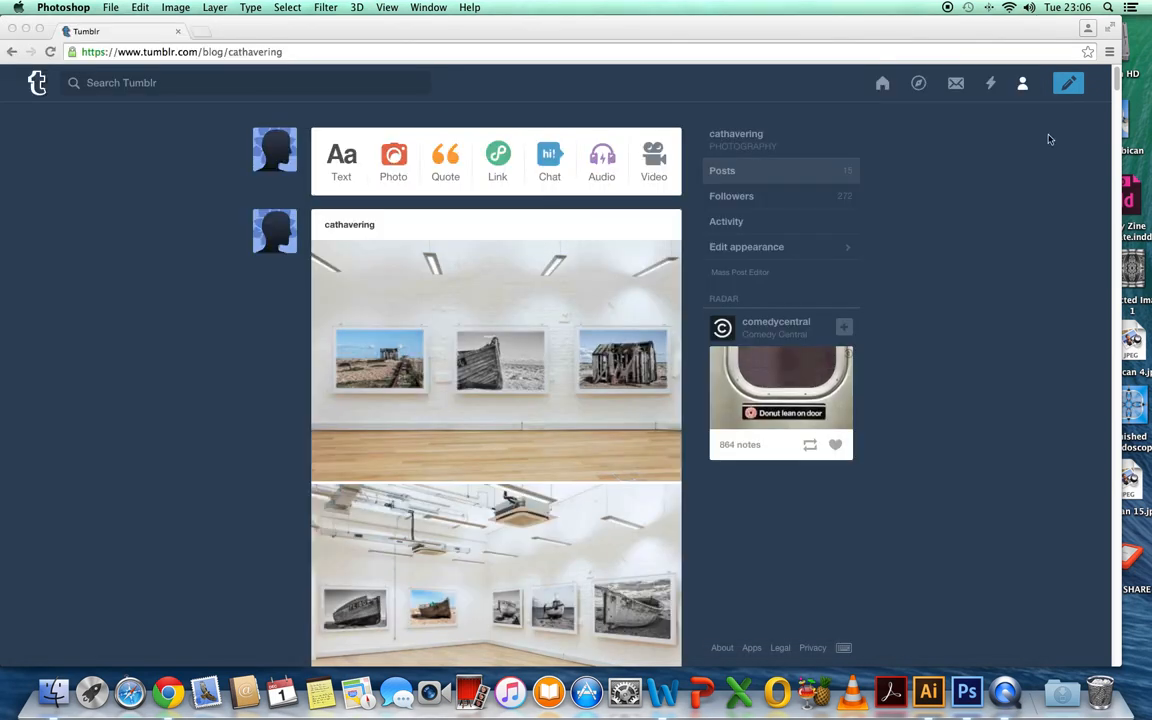
left_click_drag(926, 40, 641, 37)
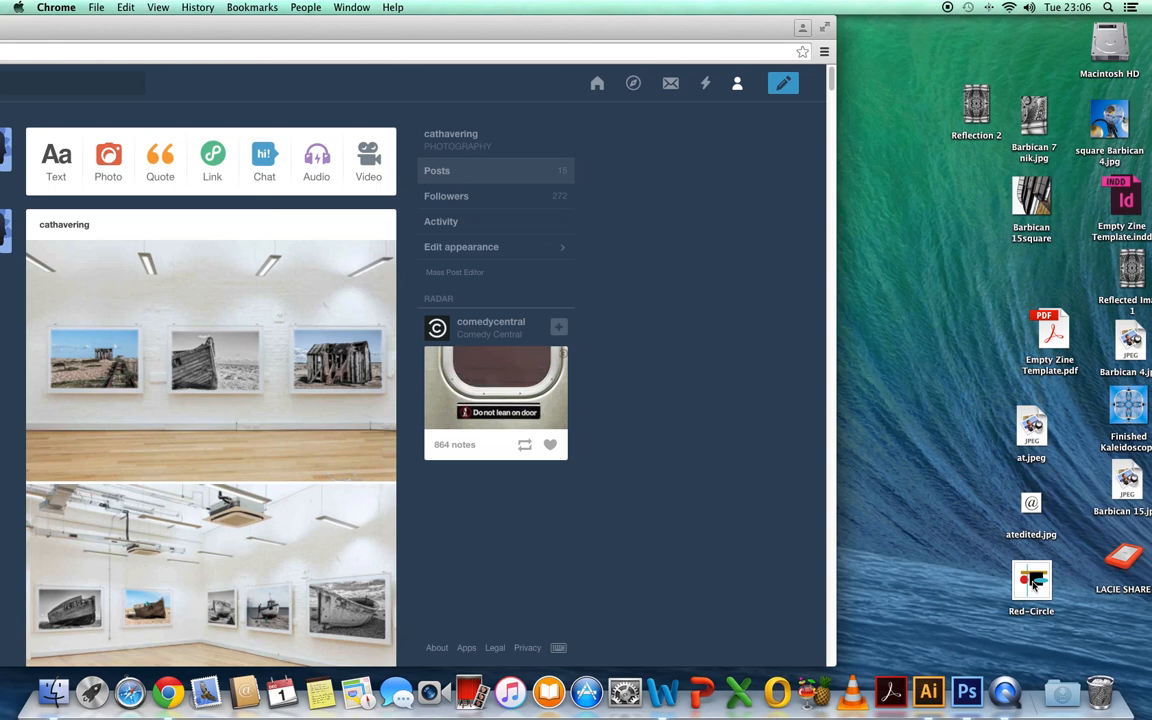
- Open the Red-Circle file from the desktop in Google Chrome to view the looping animation, and close its tab
right_click(1024, 578)
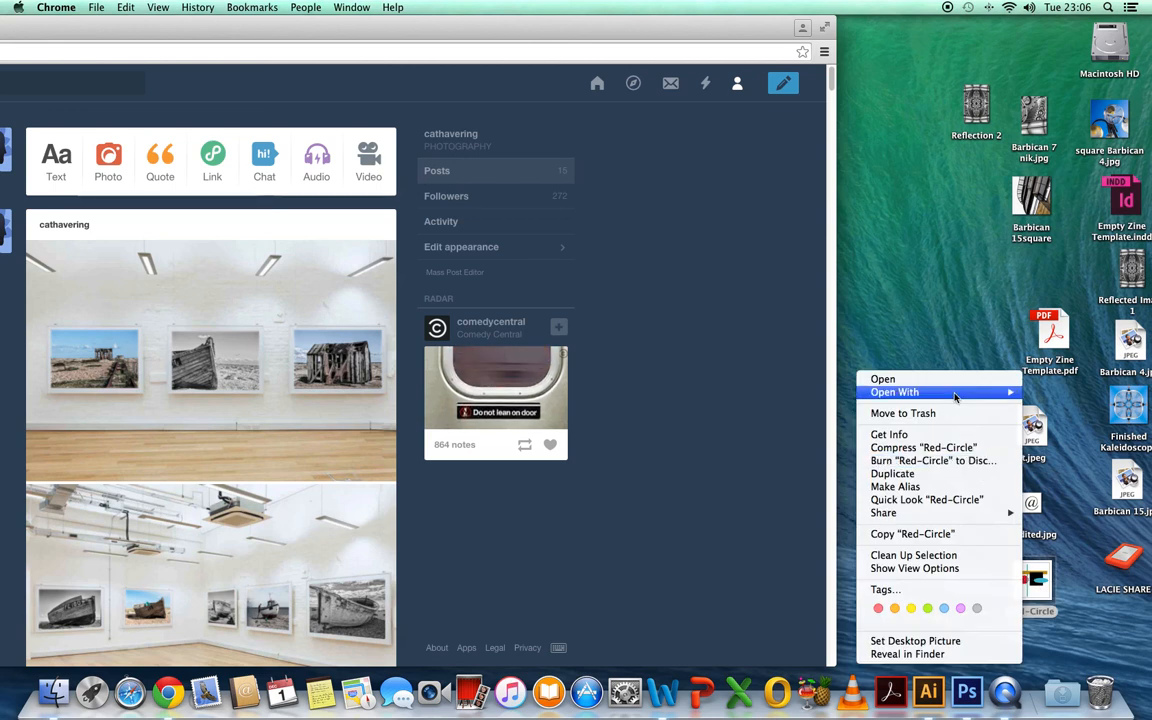
mouse_move(940, 392)
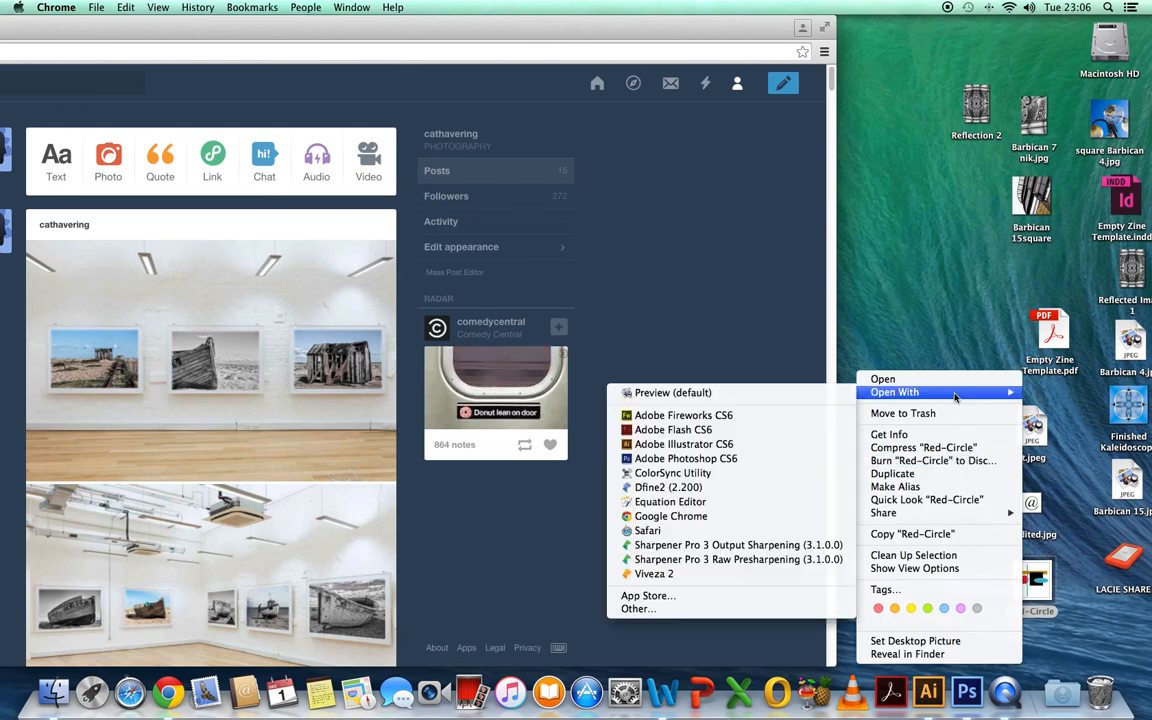
left_click(704, 517)
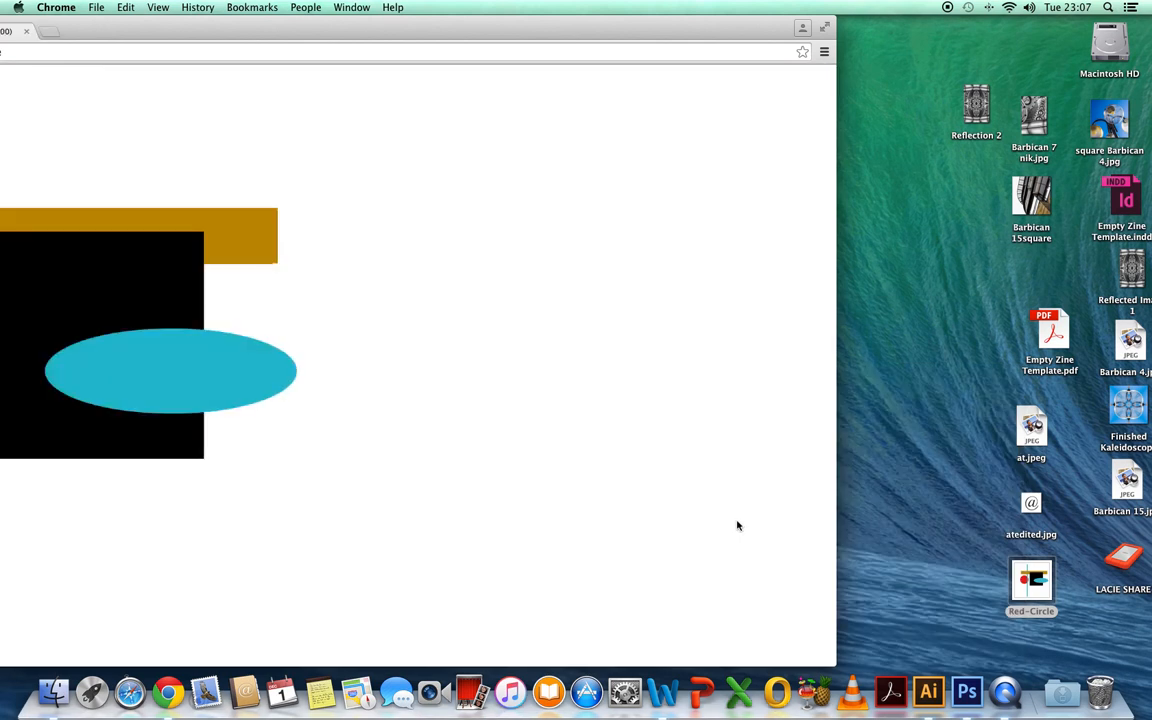
left_click_drag(224, 36, 532, 13)
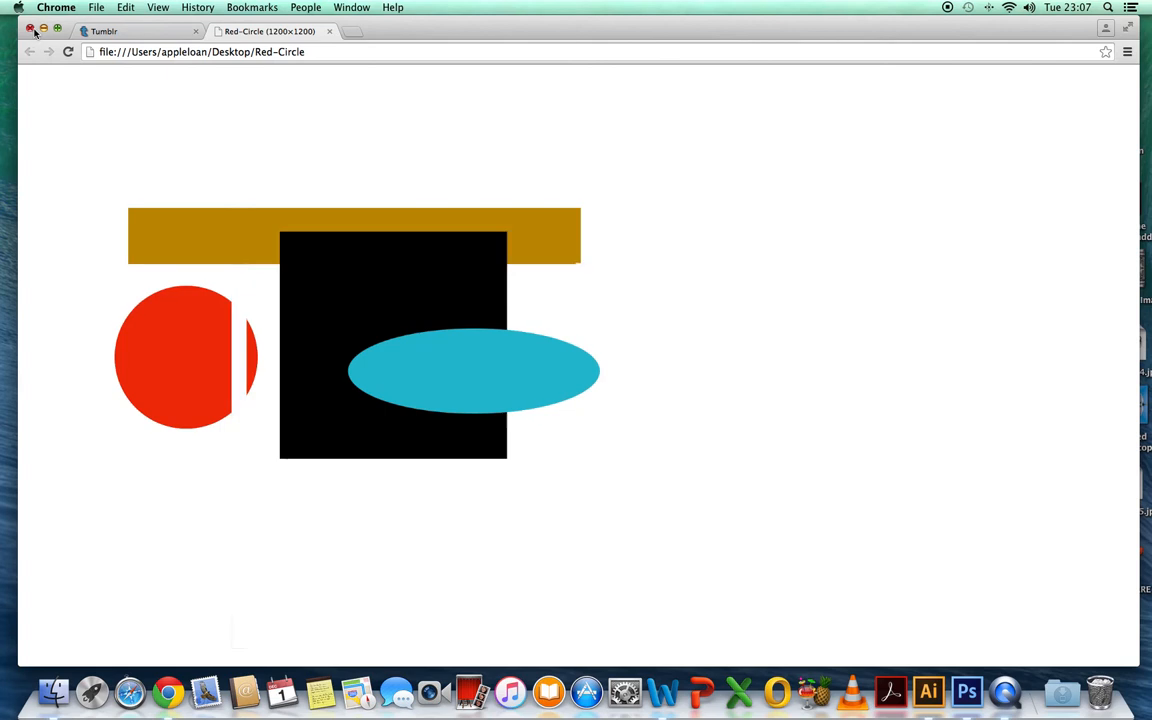
left_click(330, 32)
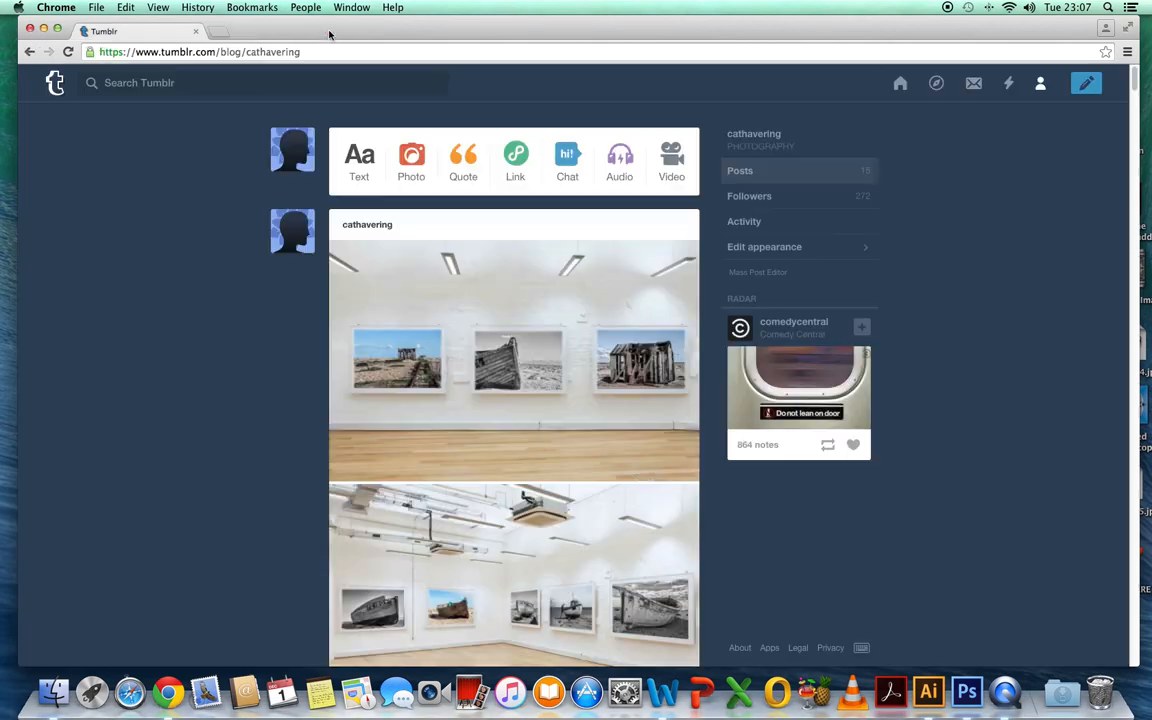
- Publish a new Tumblr photo post containing the Red-Circle file from the desktop, without a caption
left_click_drag(805, 22, 557, 22)
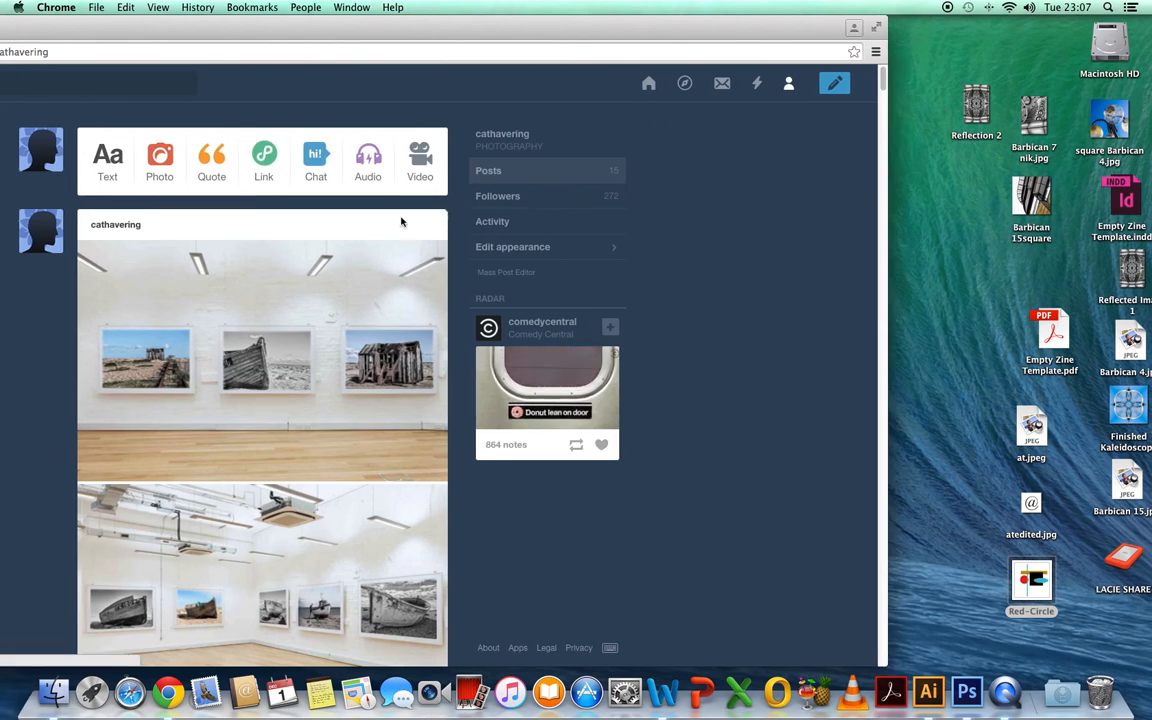
left_click(160, 157)
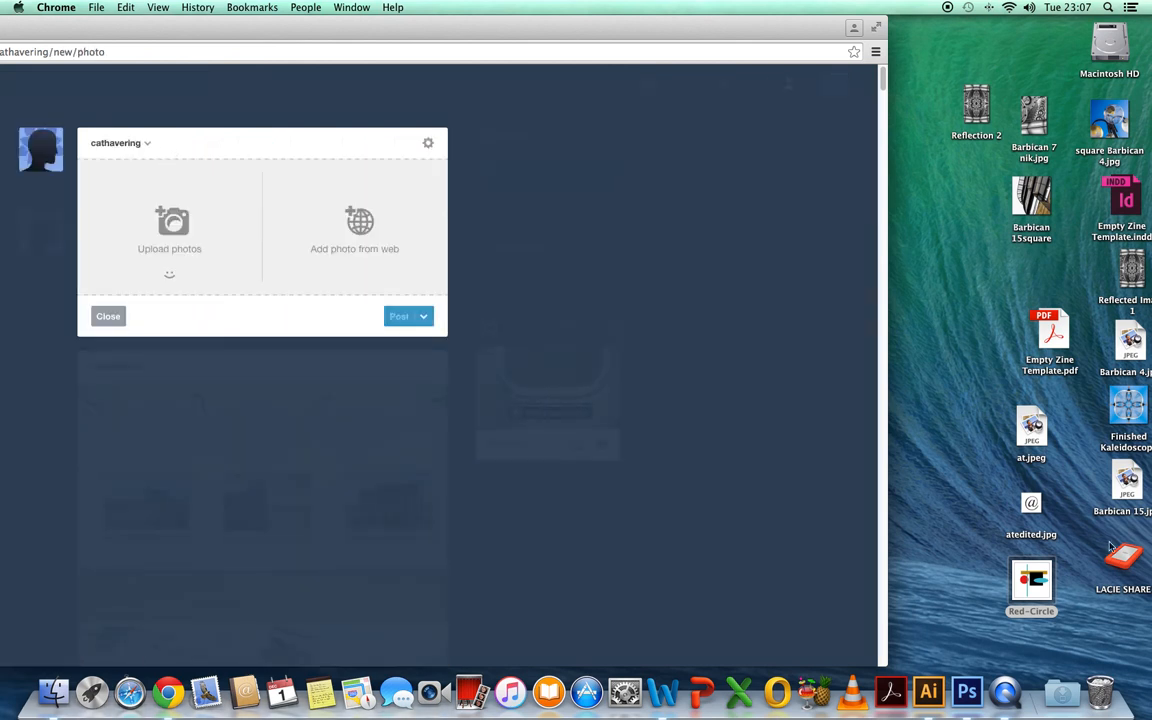
left_click_drag(1033, 585, 170, 215)
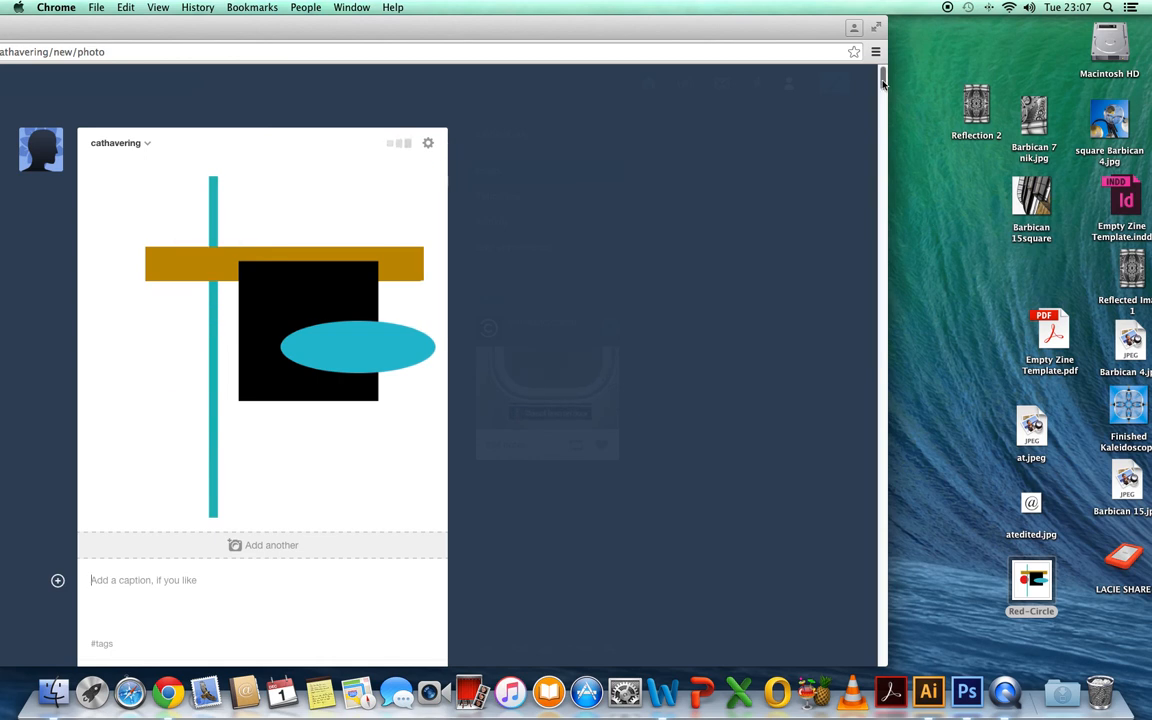
scroll(885, 98, "down", 5)
scroll(885, 98, "up", 3)
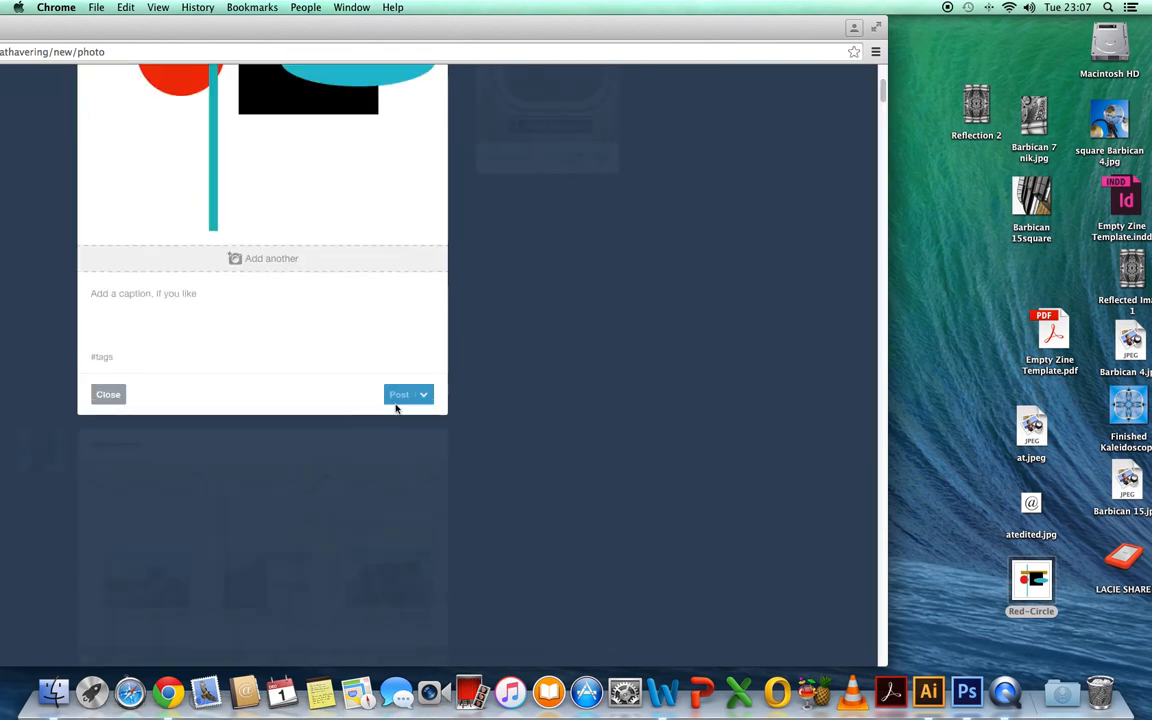
left_click(402, 397)
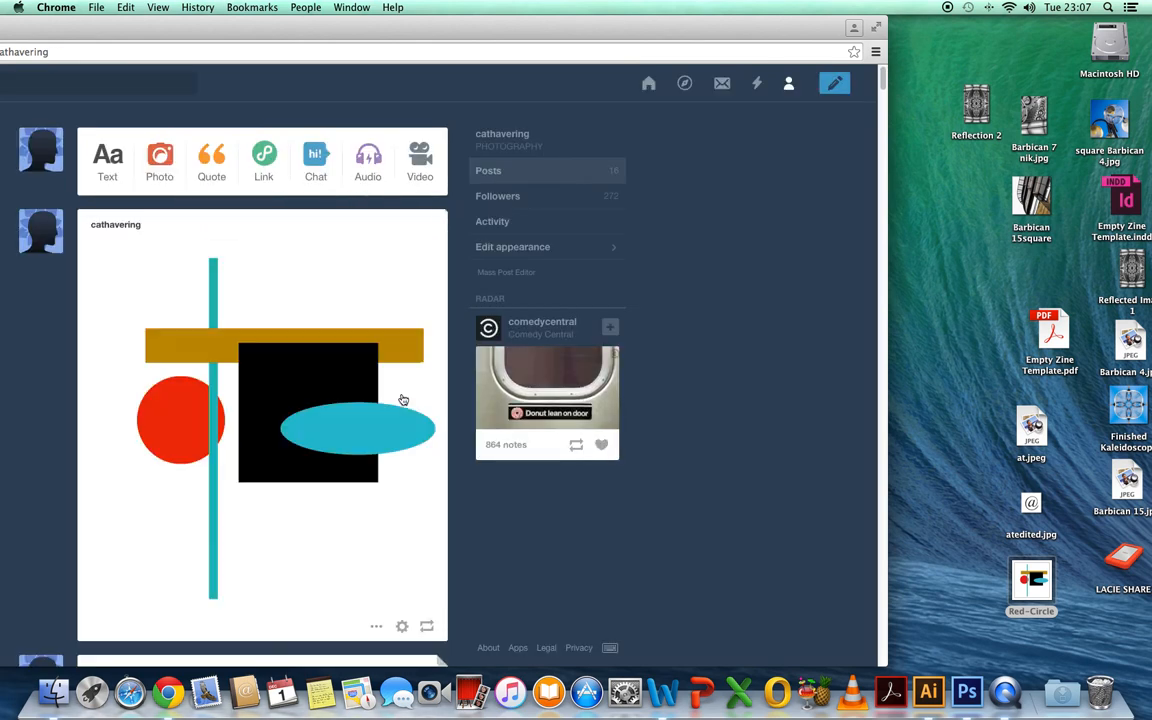
- Open the blog's public page from its avatar and enlarge and reposition the browser window to view the posted animation
left_click(42, 235)
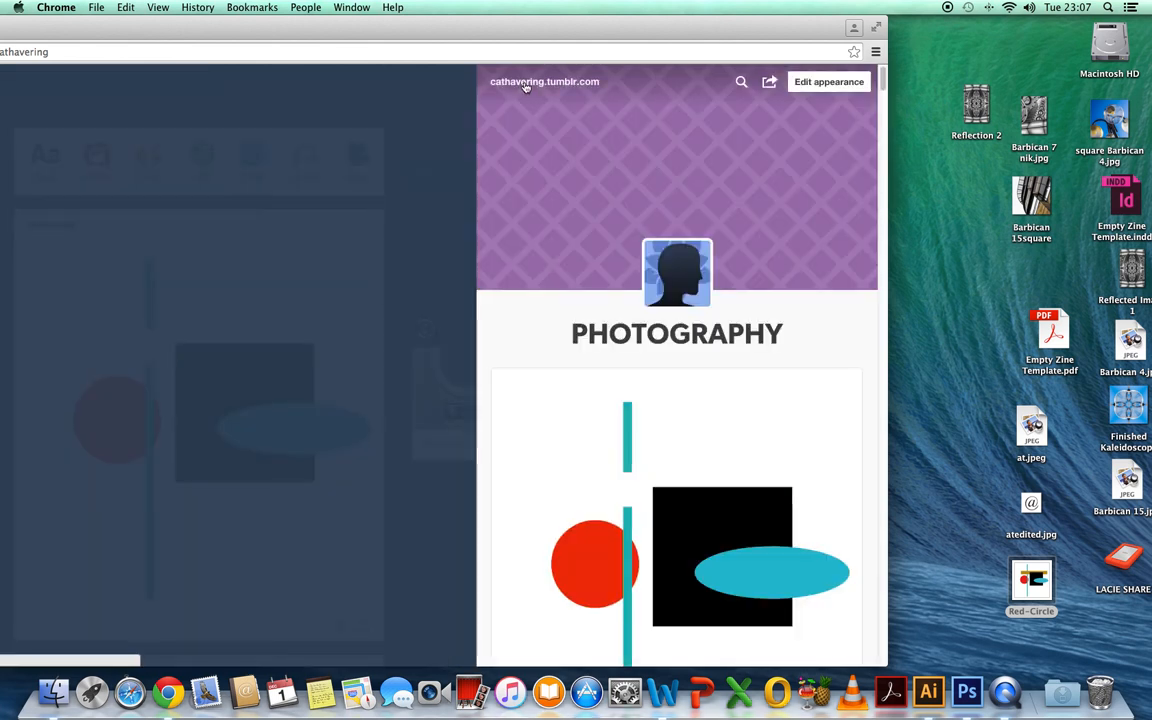
left_click(526, 83)
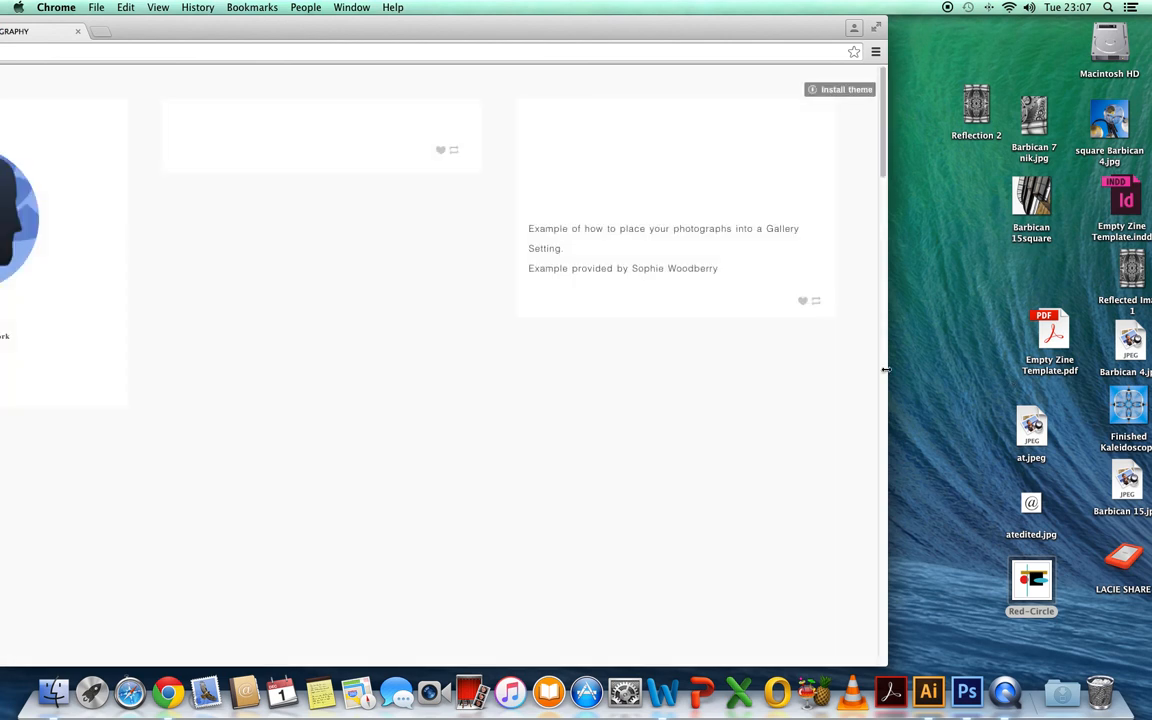
left_click_drag(885, 370, 1042, 370)
left_click_drag(1042, 325, 1147, 325)
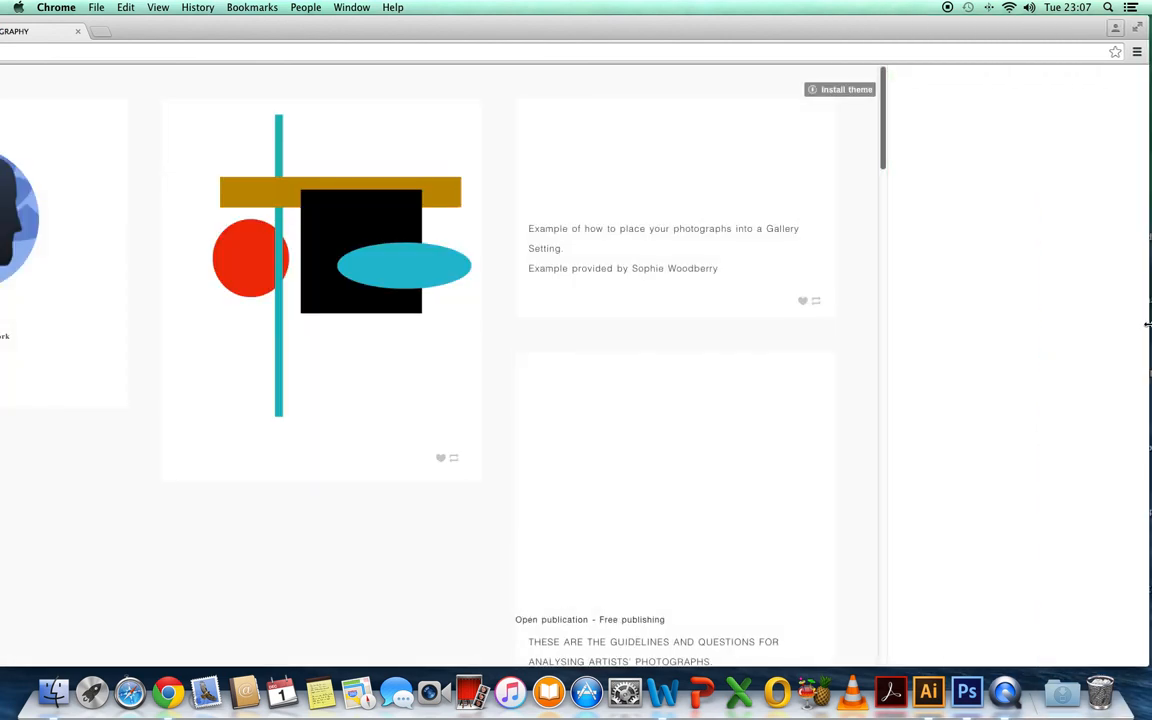
left_click_drag(653, 28, 769, 68)
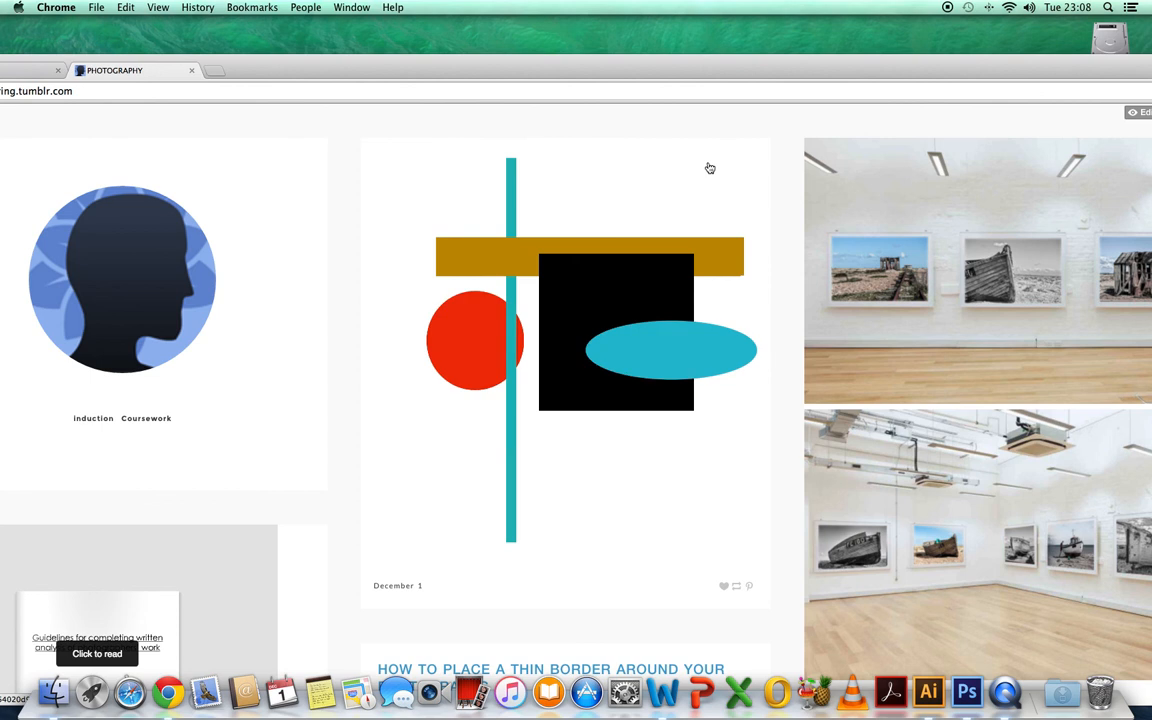
left_click_drag(797, 69, 641, 74)
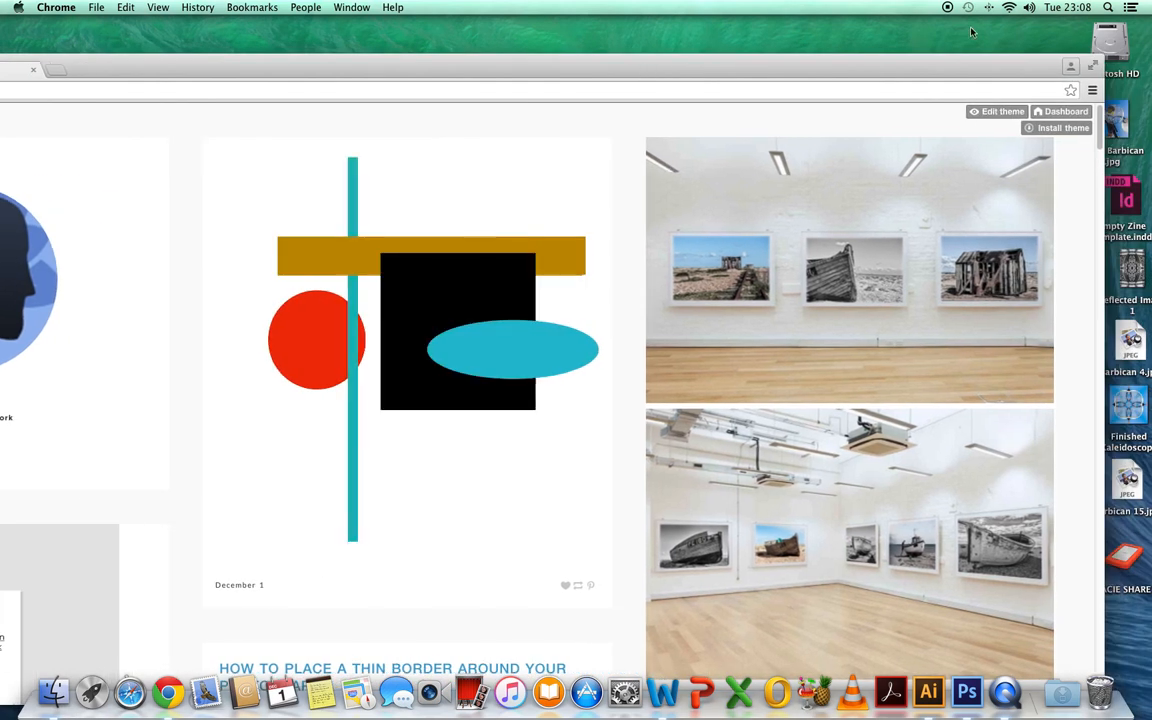